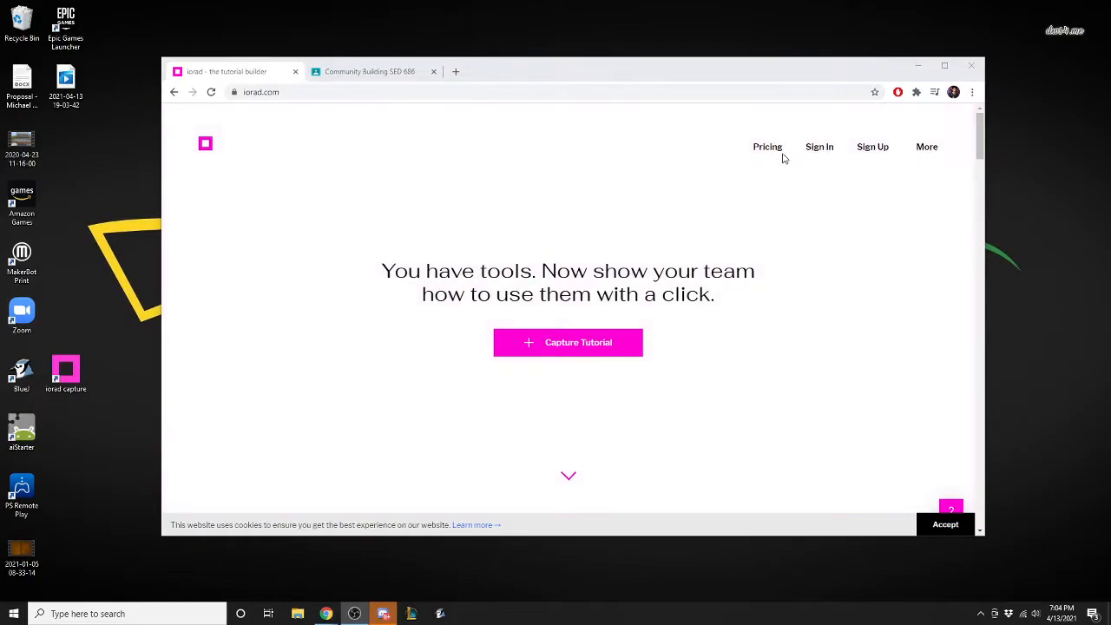
Examine the Free and K12 pricing plans, reading through the K12 features, how-to articles, tutorials and educator stories.
left_click(764, 149)
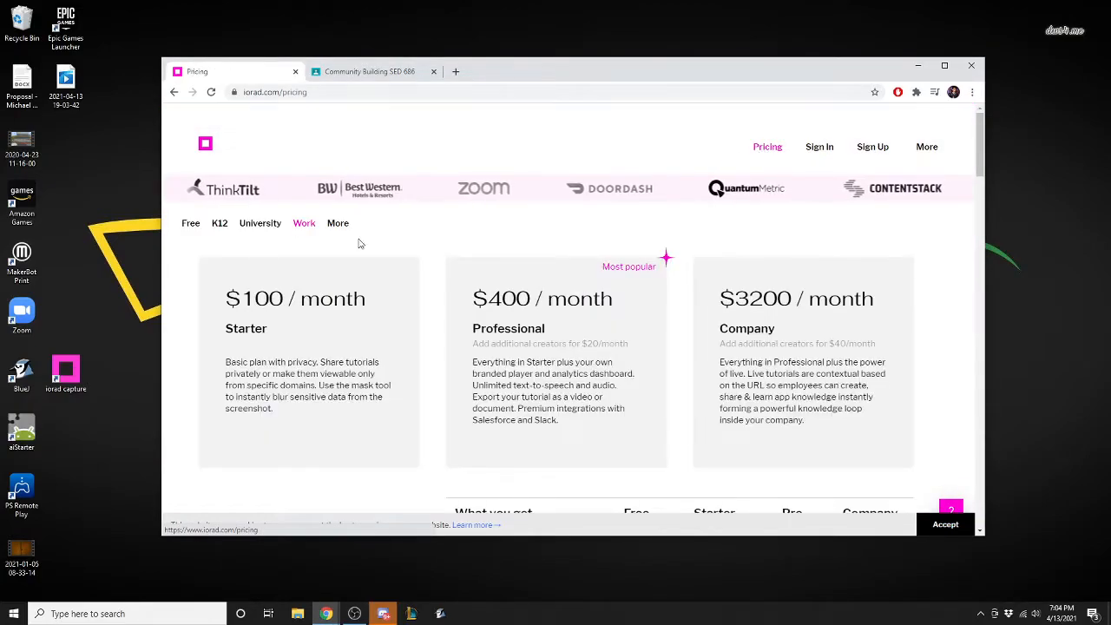
left_click(189, 224)
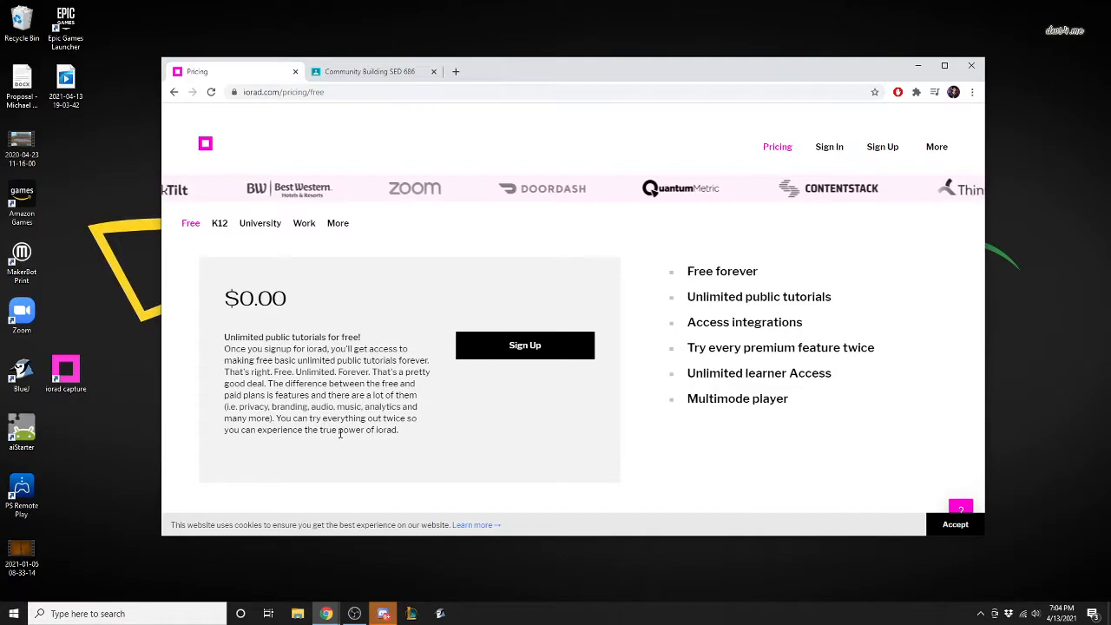
left_click(220, 223)
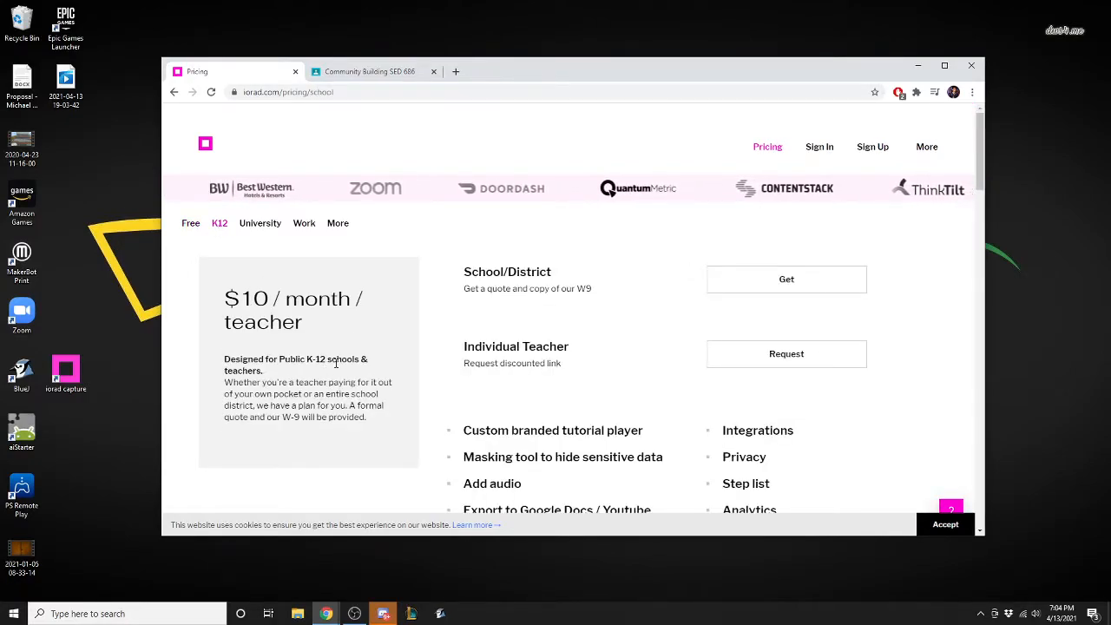
scroll(445, 376, "down", 1)
scroll(444, 376, "down", 2)
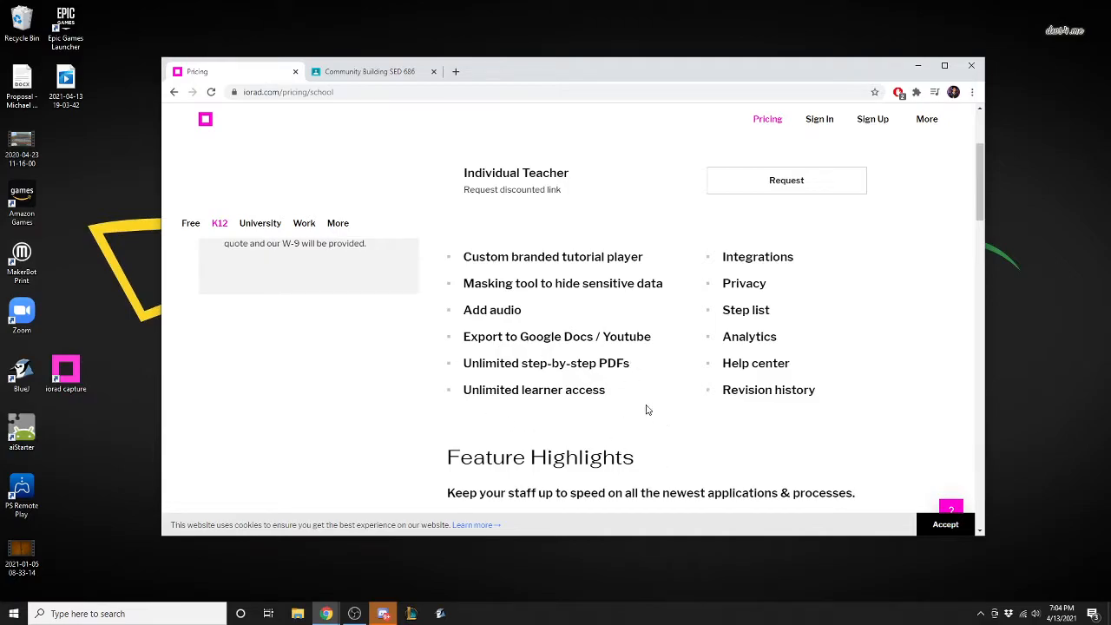
scroll(646, 410, "down", 5)
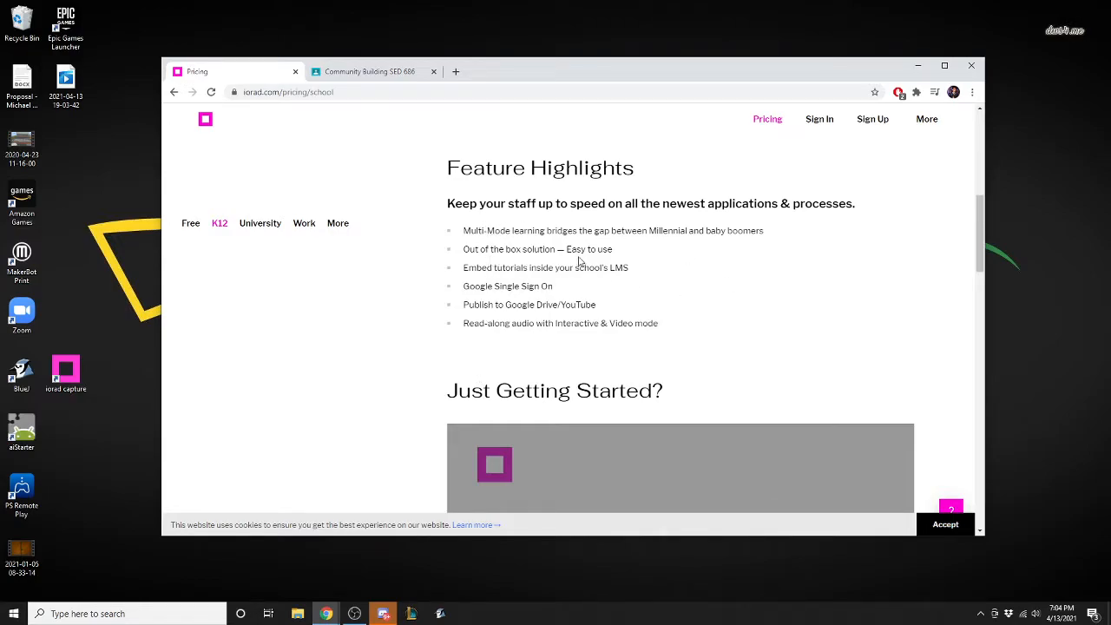
scroll(684, 303, "down", 10)
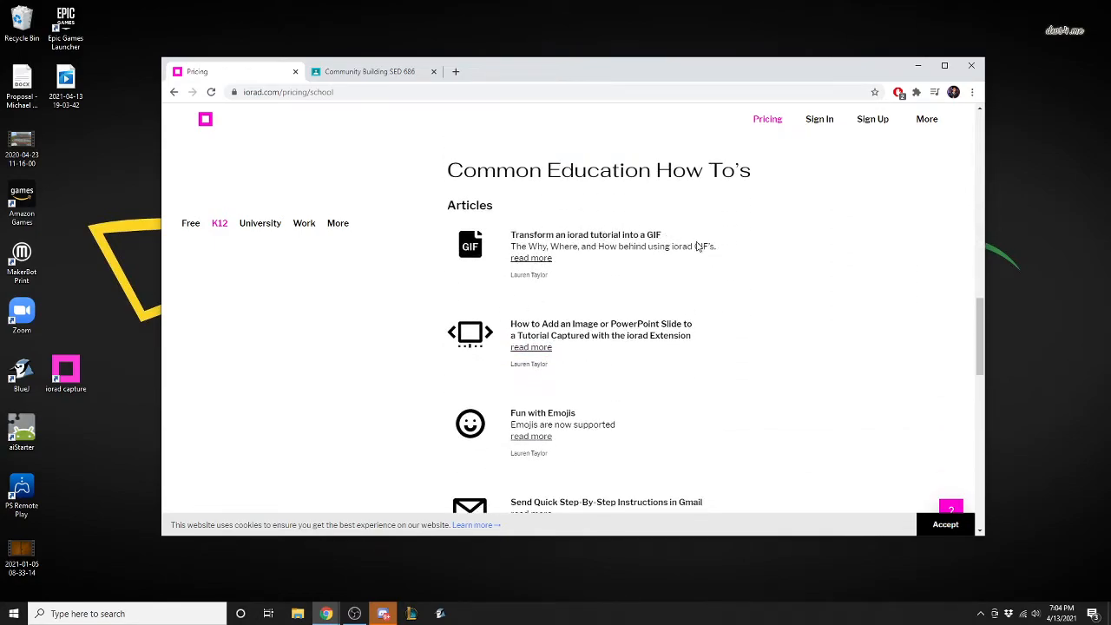
scroll(607, 284, "down", 1)
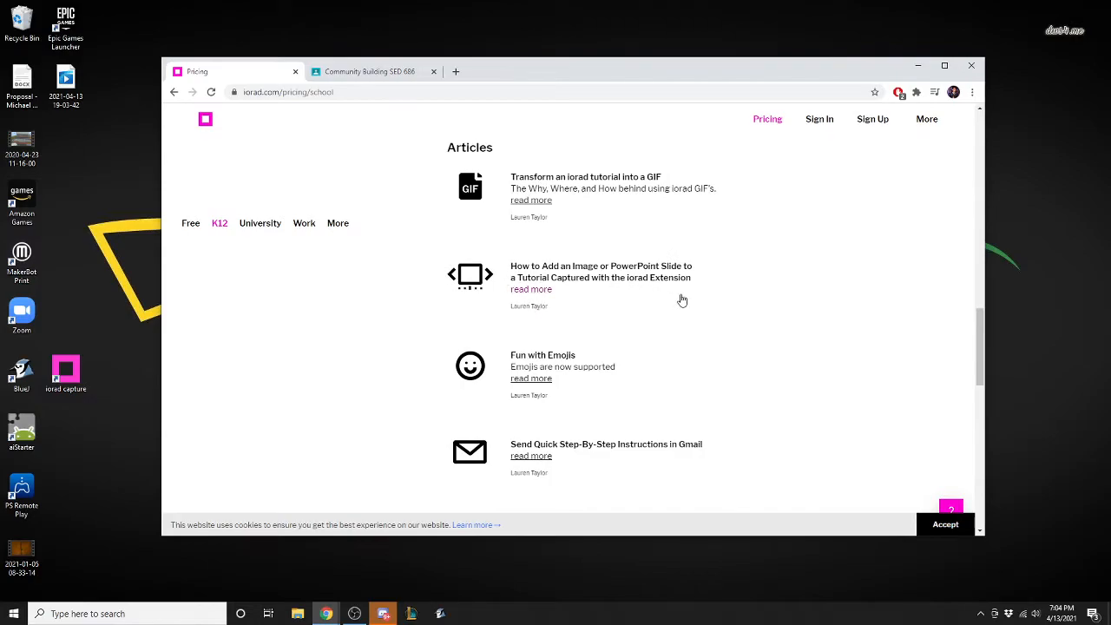
scroll(664, 308, "down", 1)
scroll(645, 317, "down", 4)
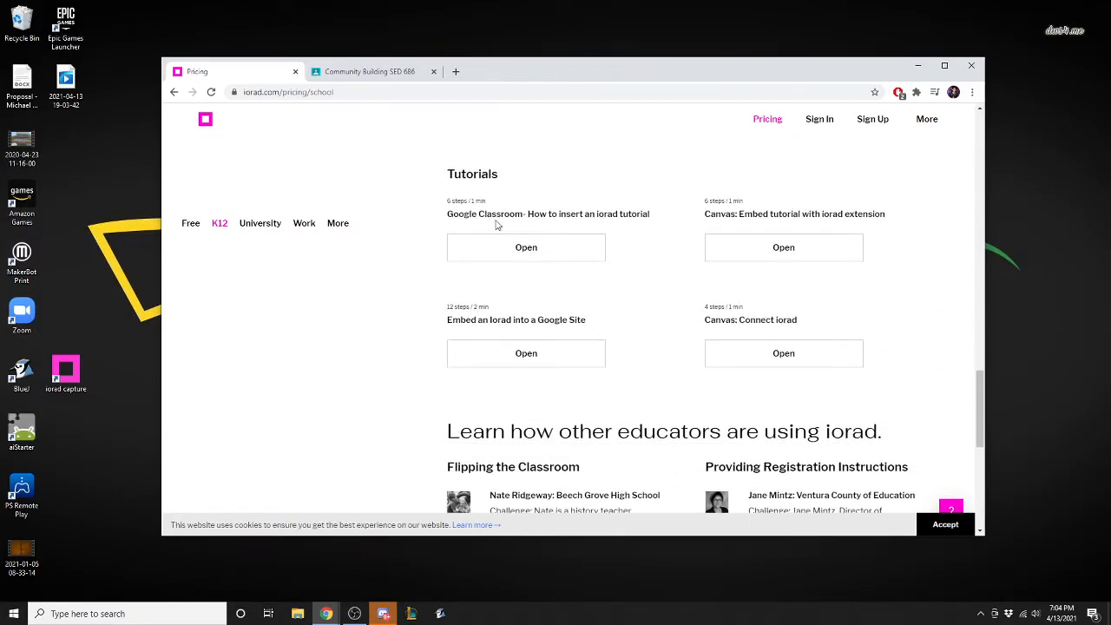
scroll(686, 243, "down", 2)
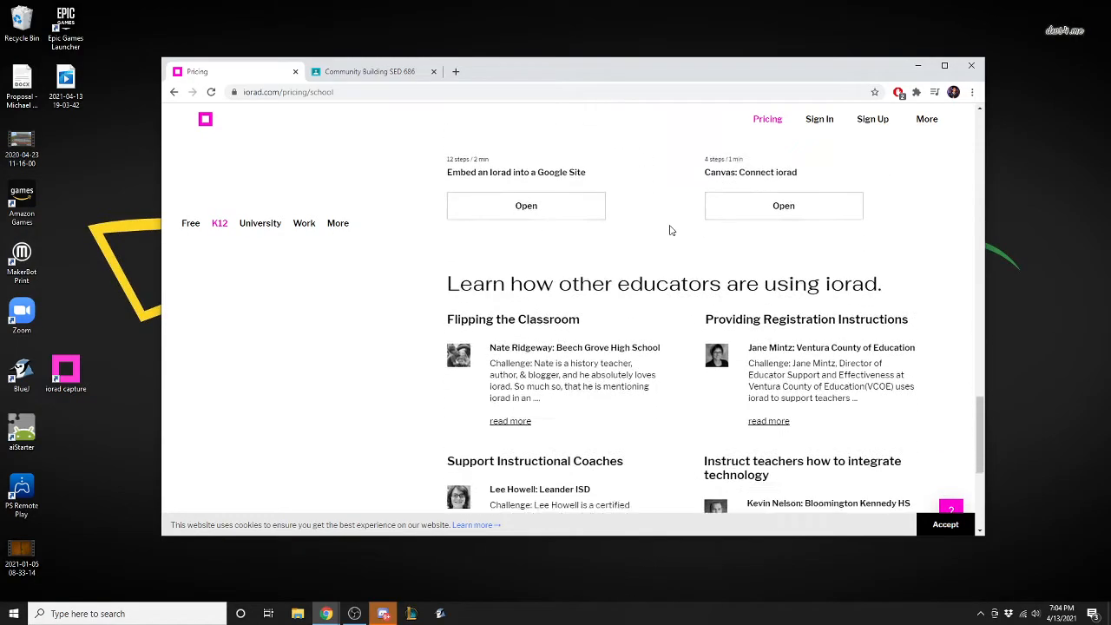
scroll(685, 274, "up", 15)
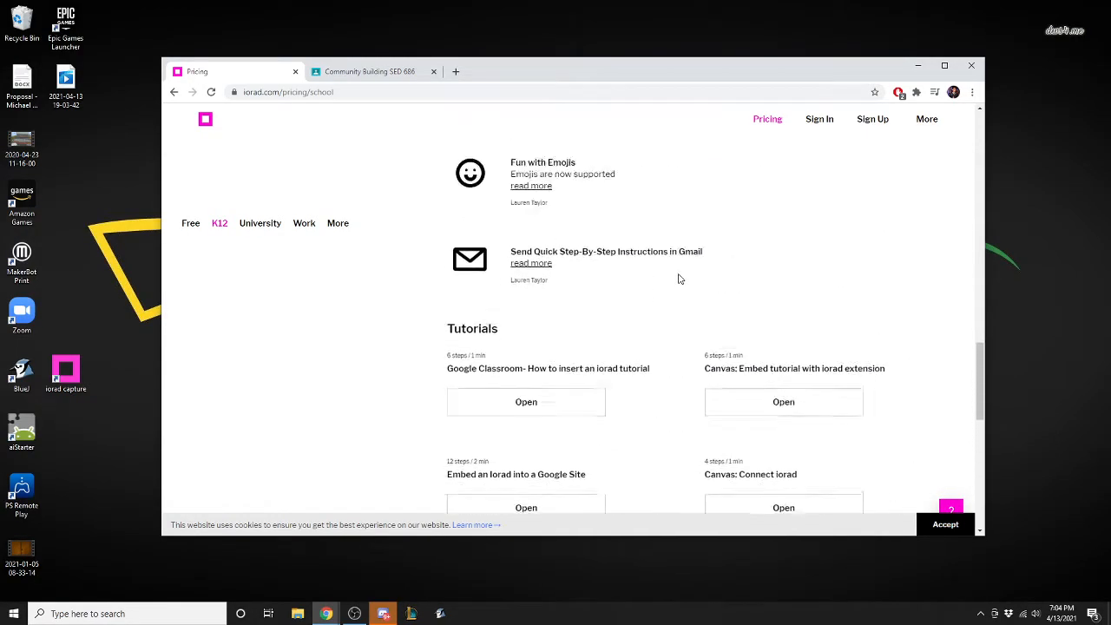
Review the University plan and the Work plans' feature comparison, ending back on the Free plan.
left_click(260, 224)
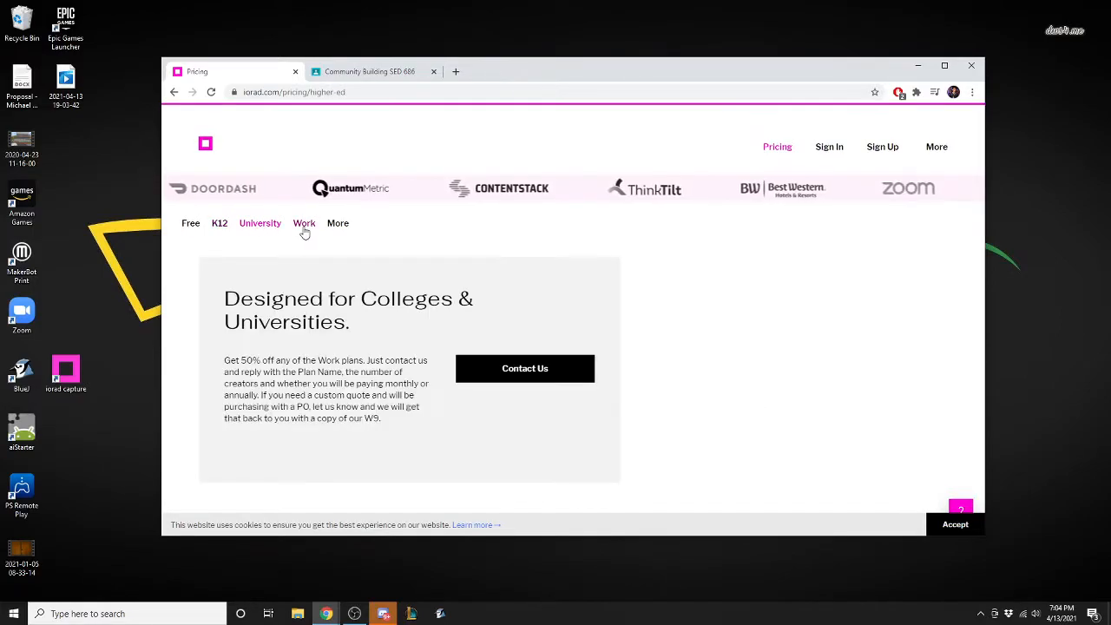
left_click(304, 223)
scroll(409, 338, "down", 10)
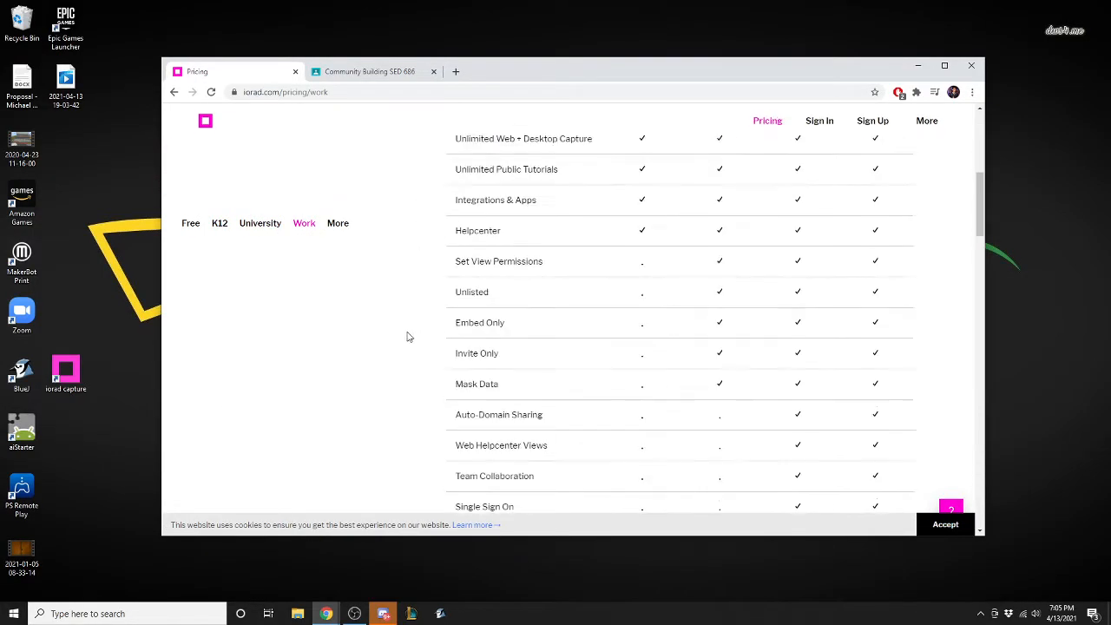
scroll(443, 340, "down", 10)
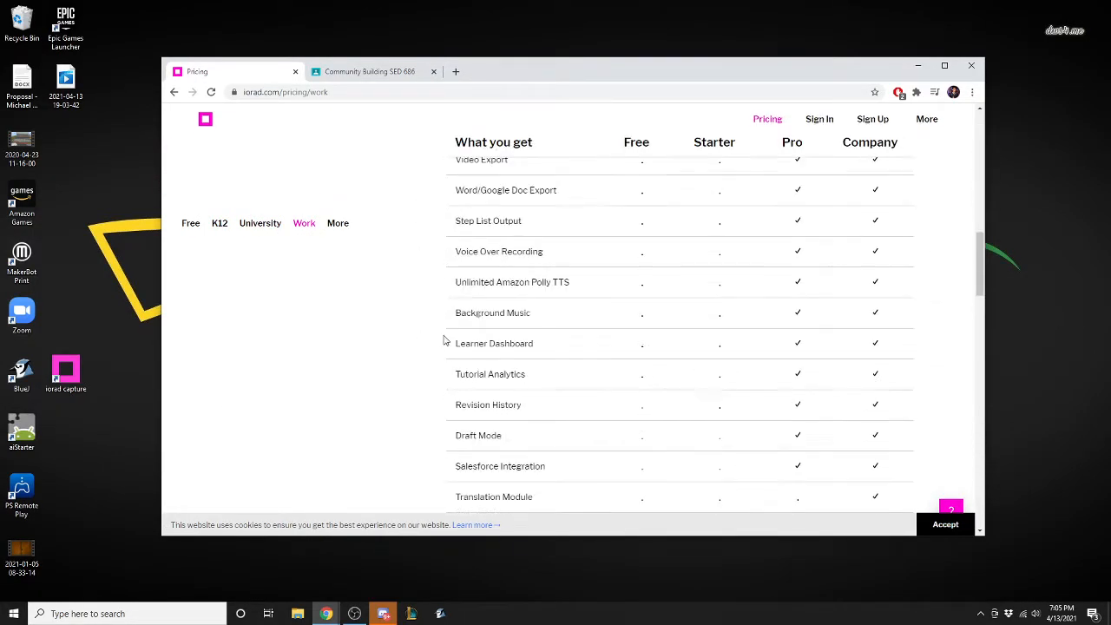
scroll(440, 353, "up", 20)
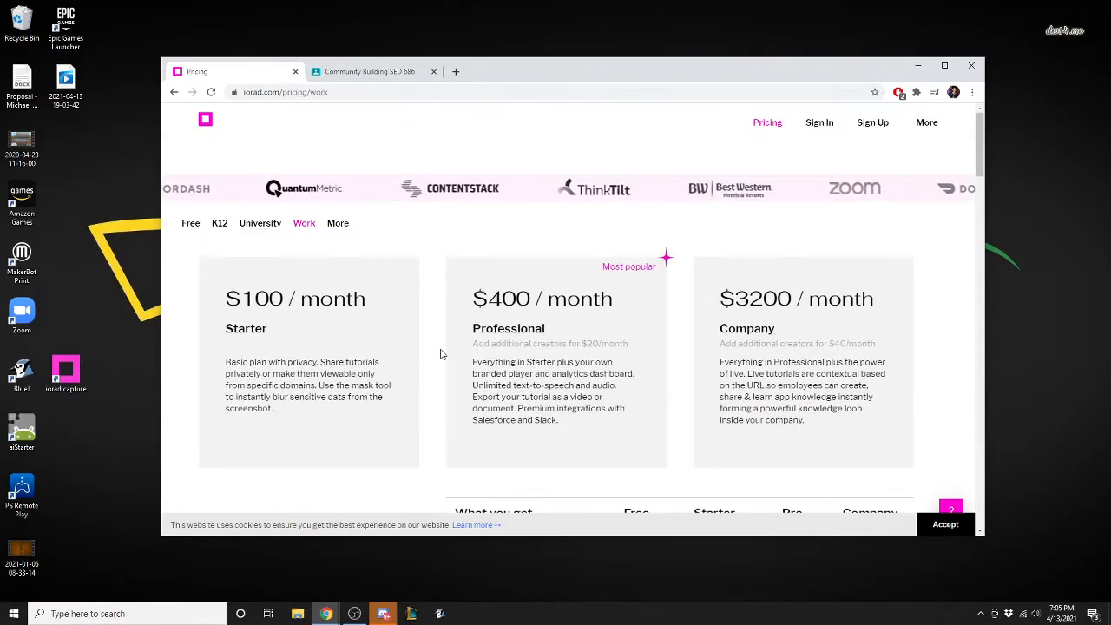
left_click(193, 224)
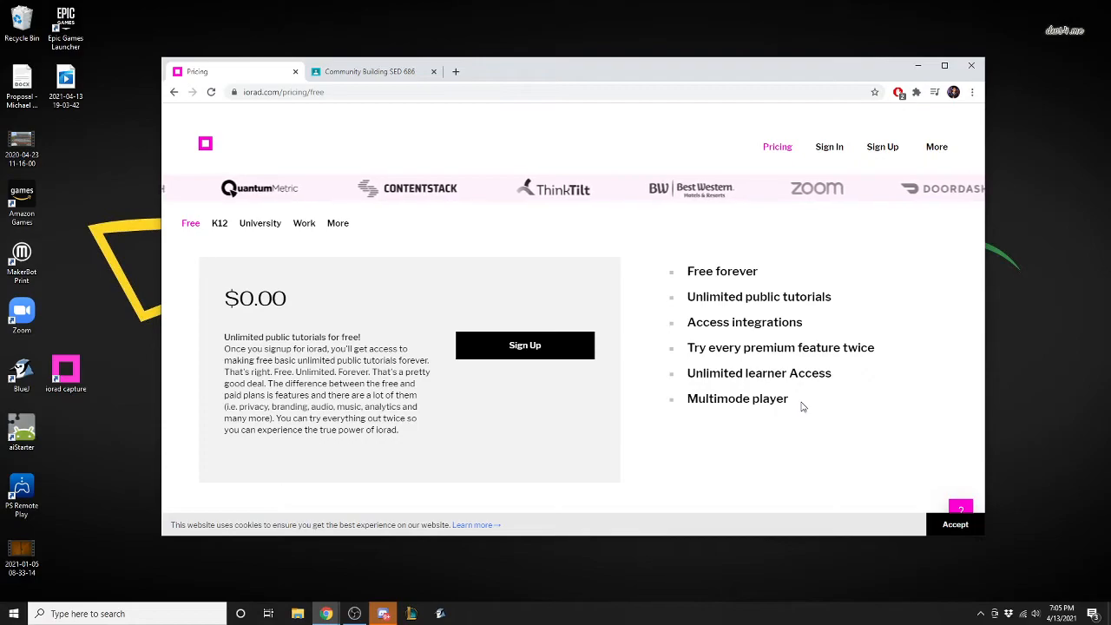
Sign in to iorad with the existing Google account.
left_click(829, 147)
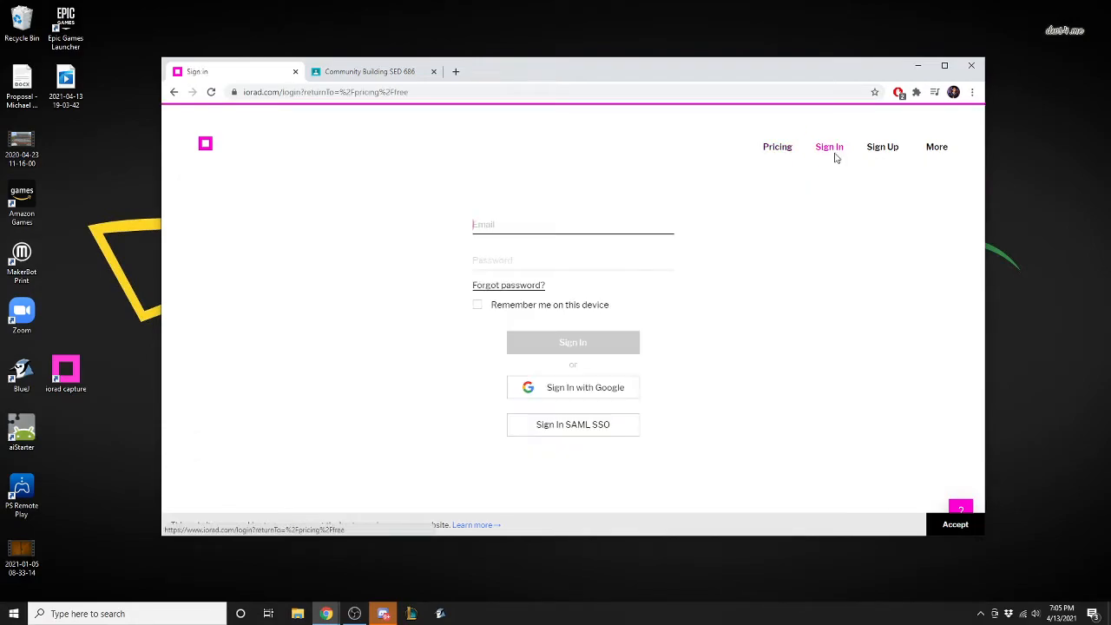
left_click(603, 392)
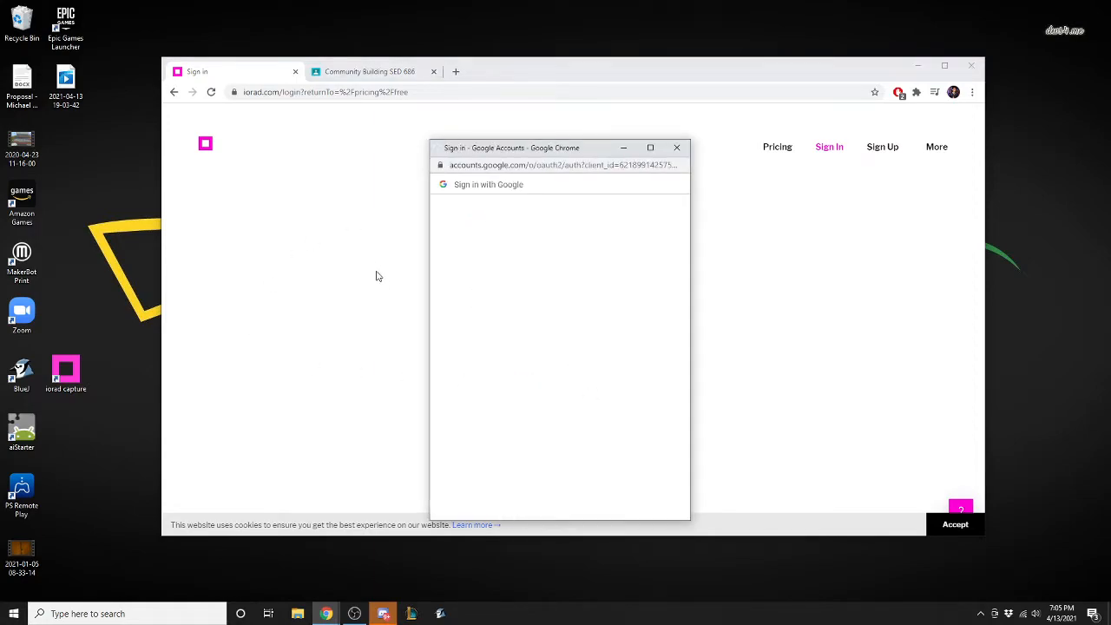
left_click(498, 300)
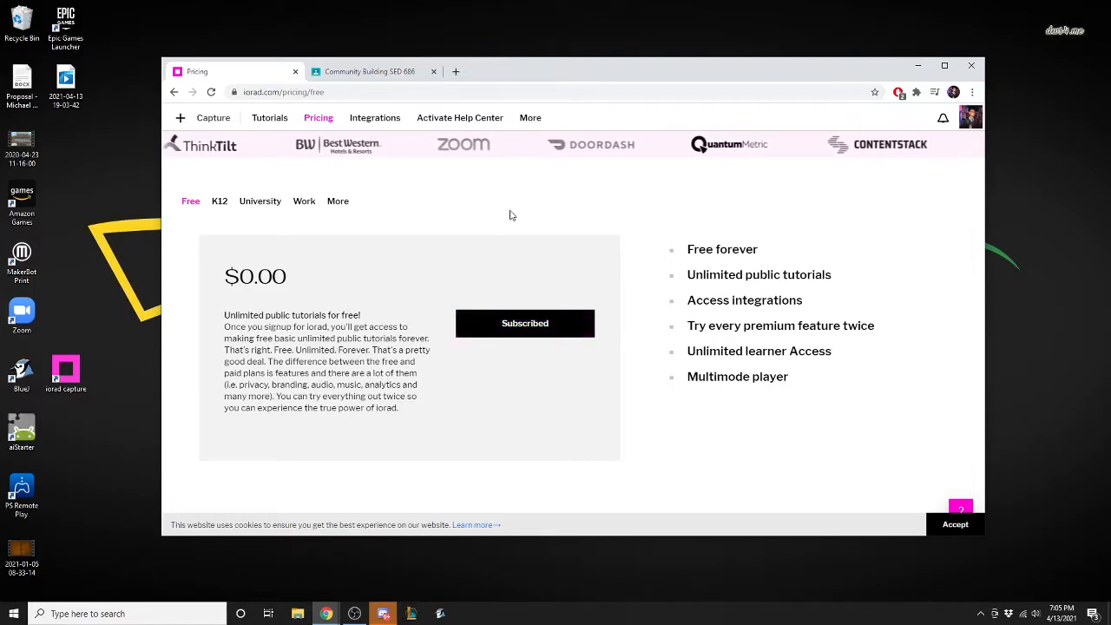
Begin a new capture, compare the Web and Desktop modes, and open the iorad extension's Chrome Web Store page from Web mode.
left_click(211, 118)
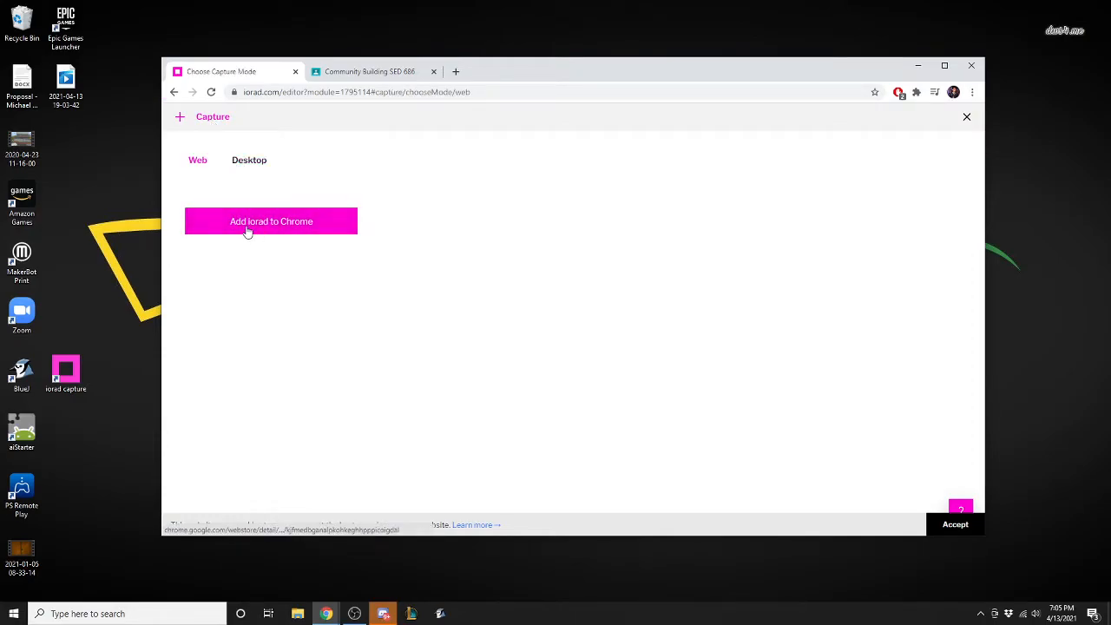
left_click(259, 167)
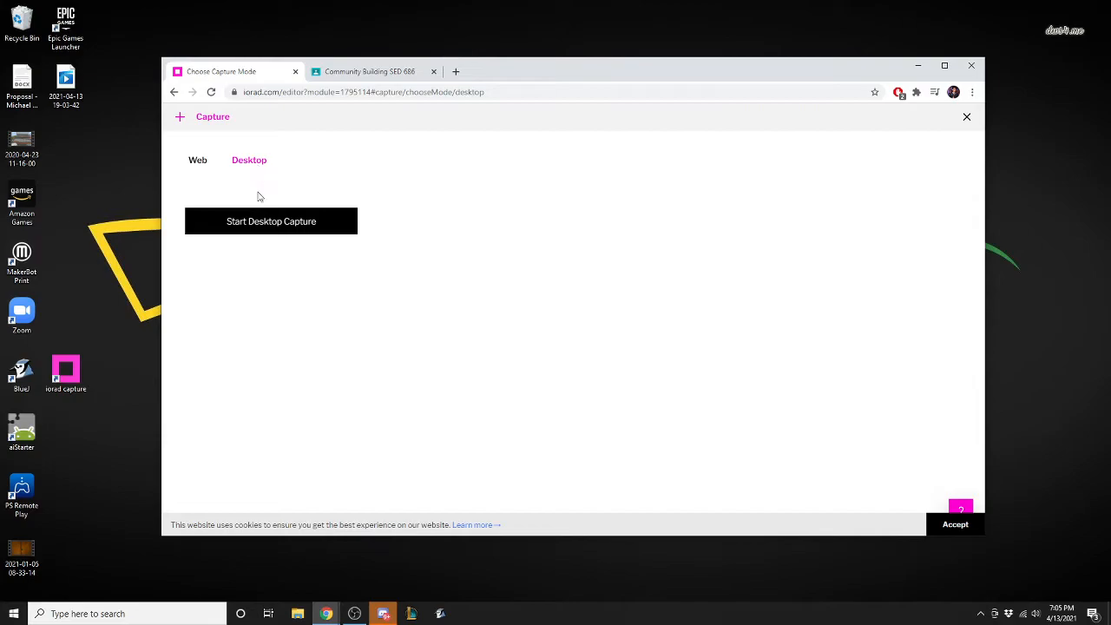
left_click(199, 165)
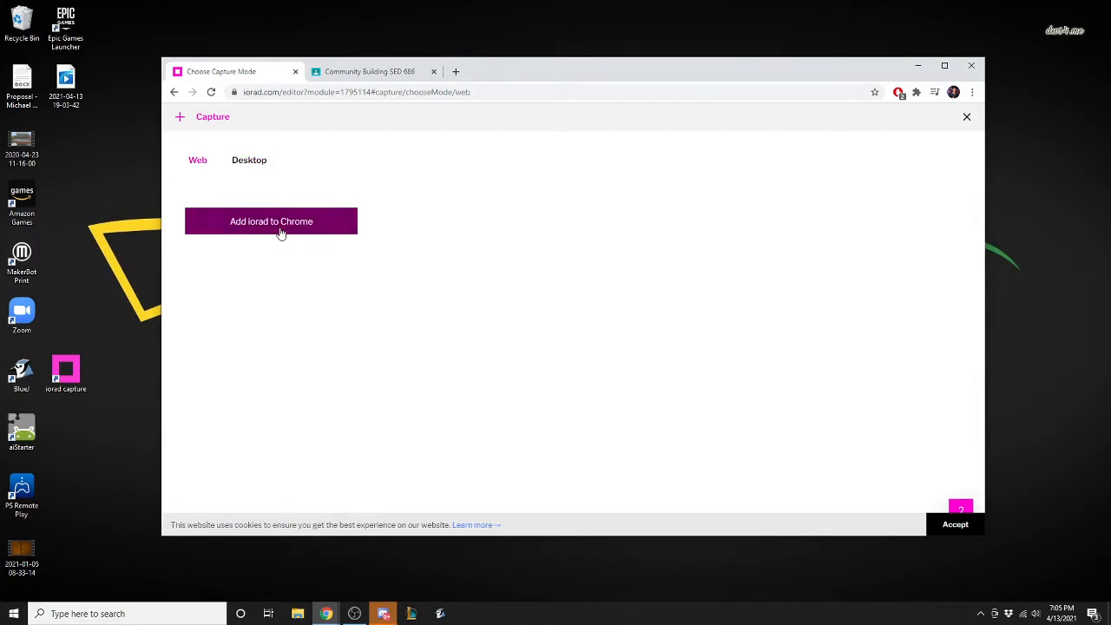
left_click(280, 232)
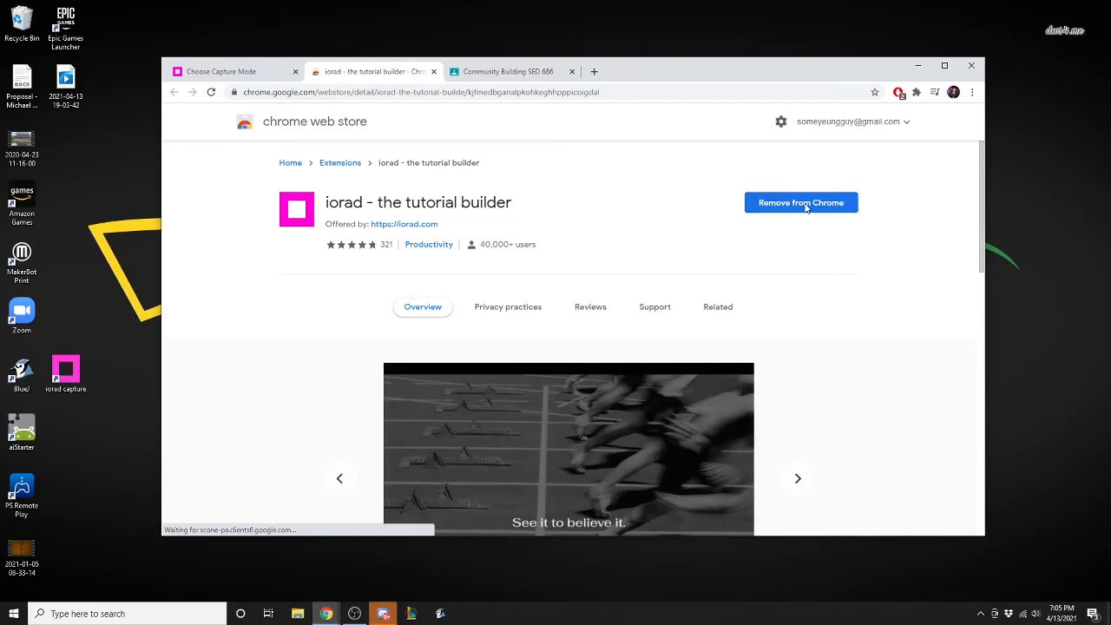
Check that iorad - the tutorial builder is among the browser's installed extensions and view its popup.
left_click(916, 92)
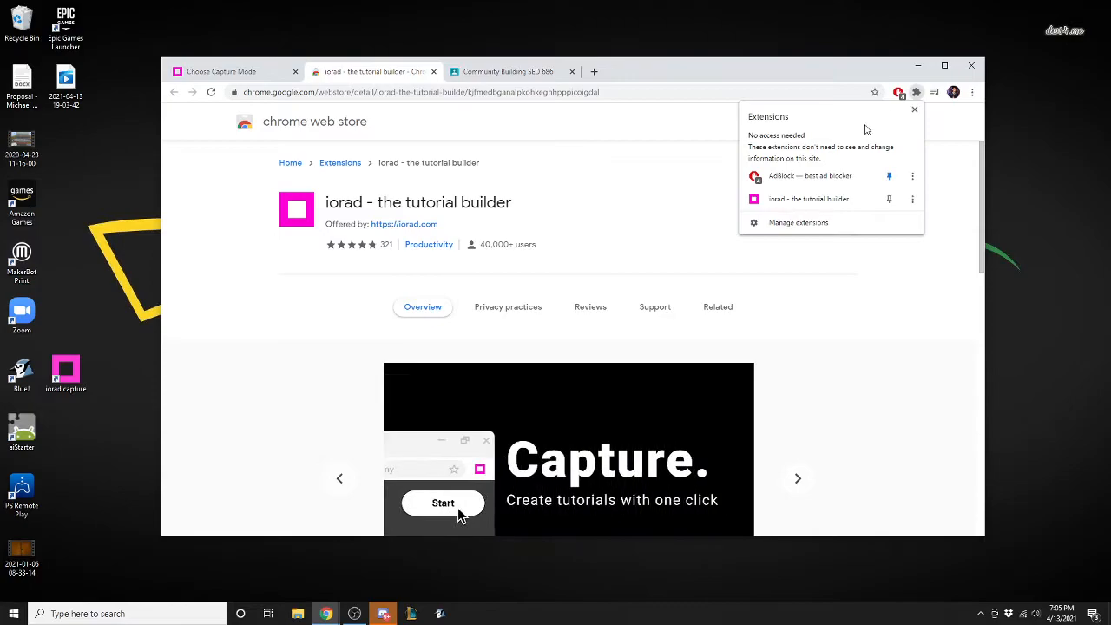
left_click(821, 205)
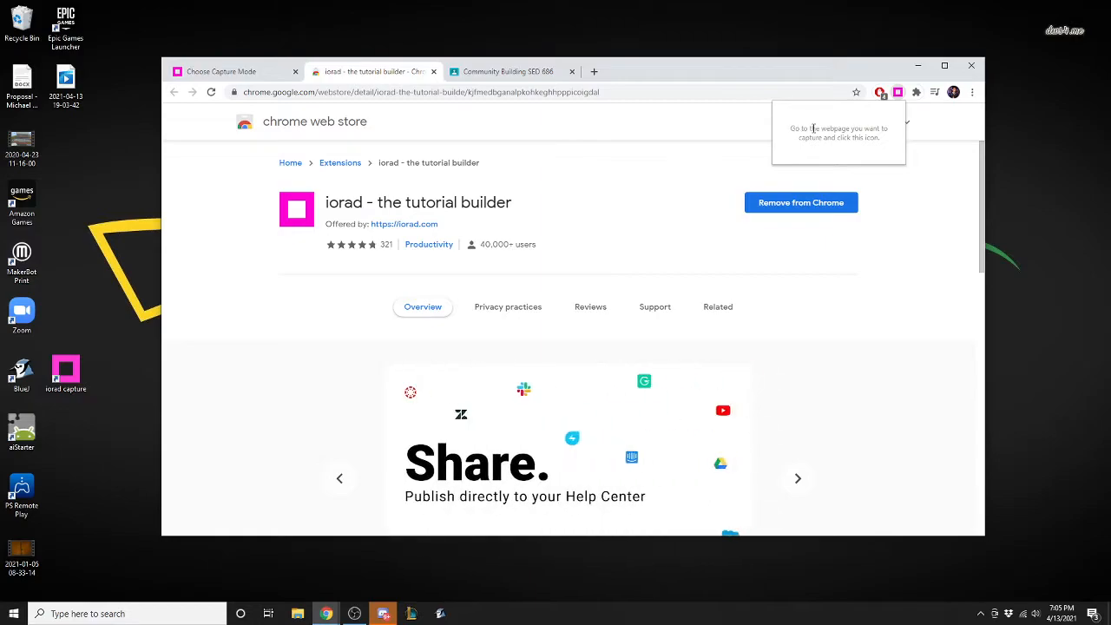
left_click(899, 92)
left_click(916, 92)
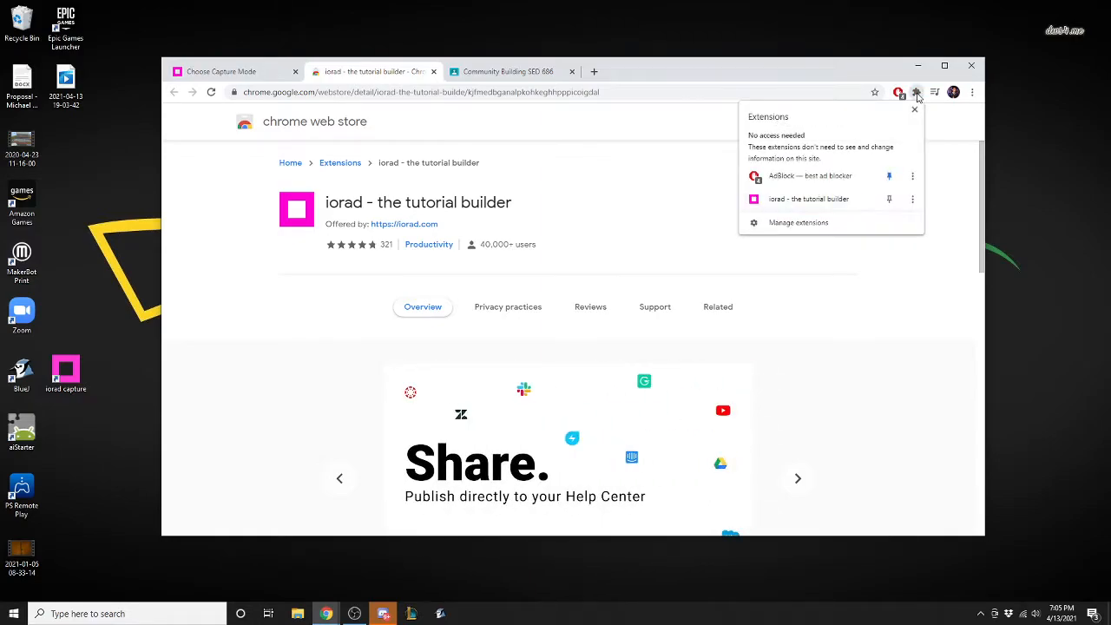
left_click(917, 93)
left_click(916, 93)
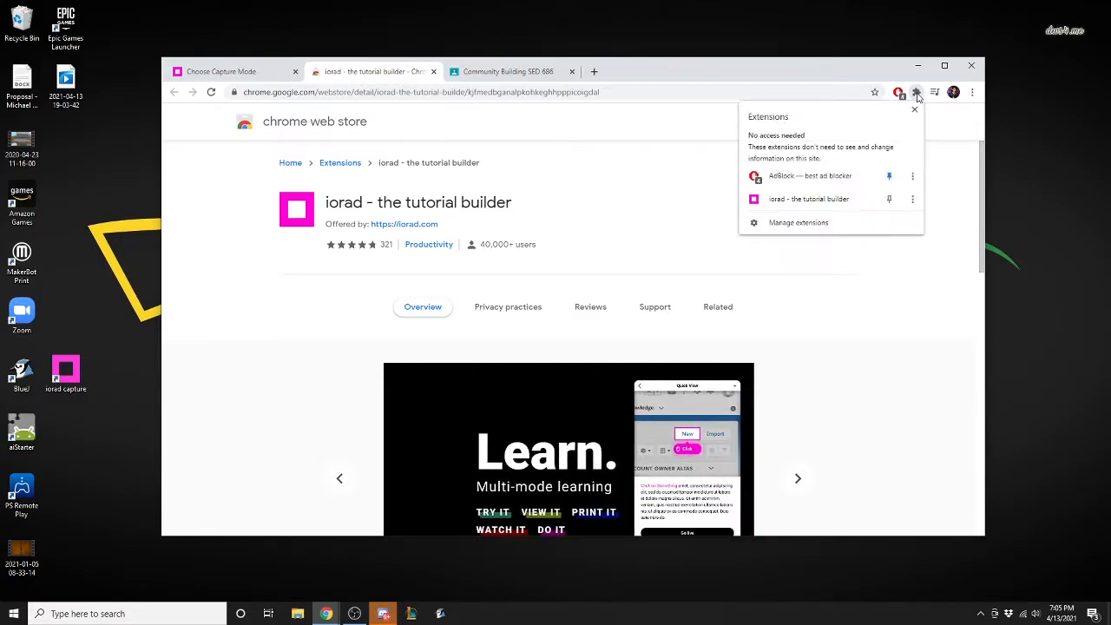
left_click(916, 93)
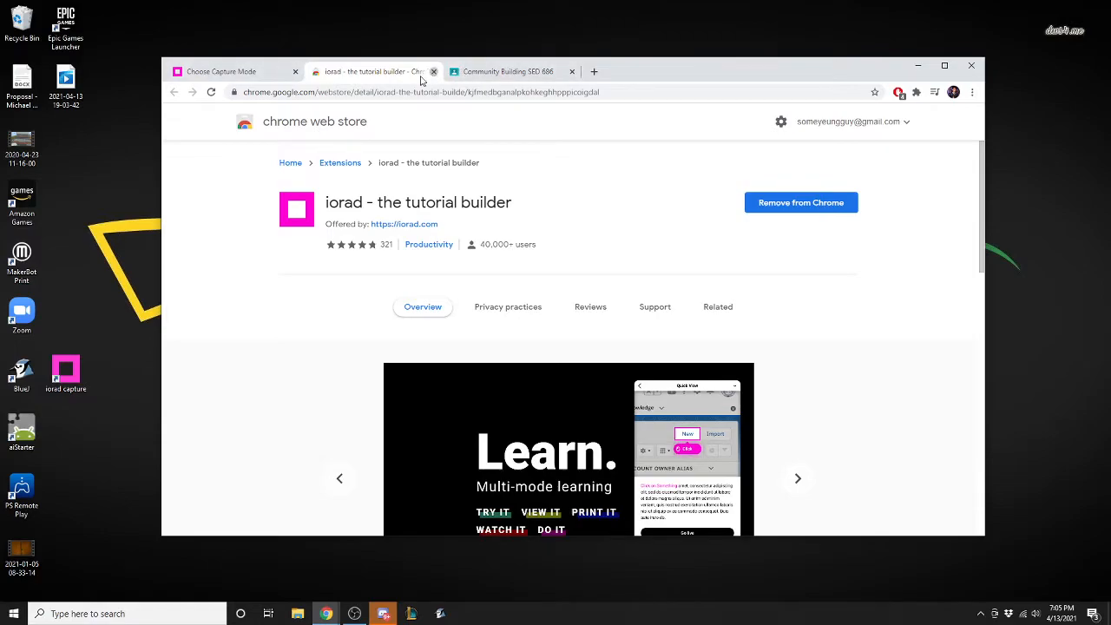
Close the web store page, choose the Desktop capture mode and launch the iorad capture desktop app.
left_click(433, 71)
left_click(251, 163)
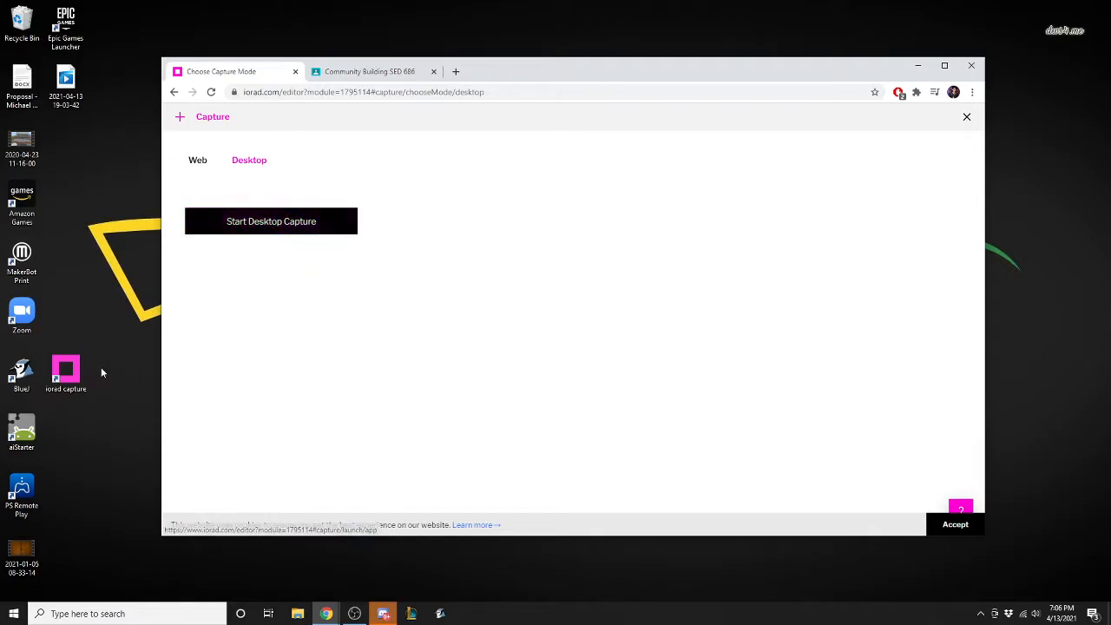
double_click(61, 372)
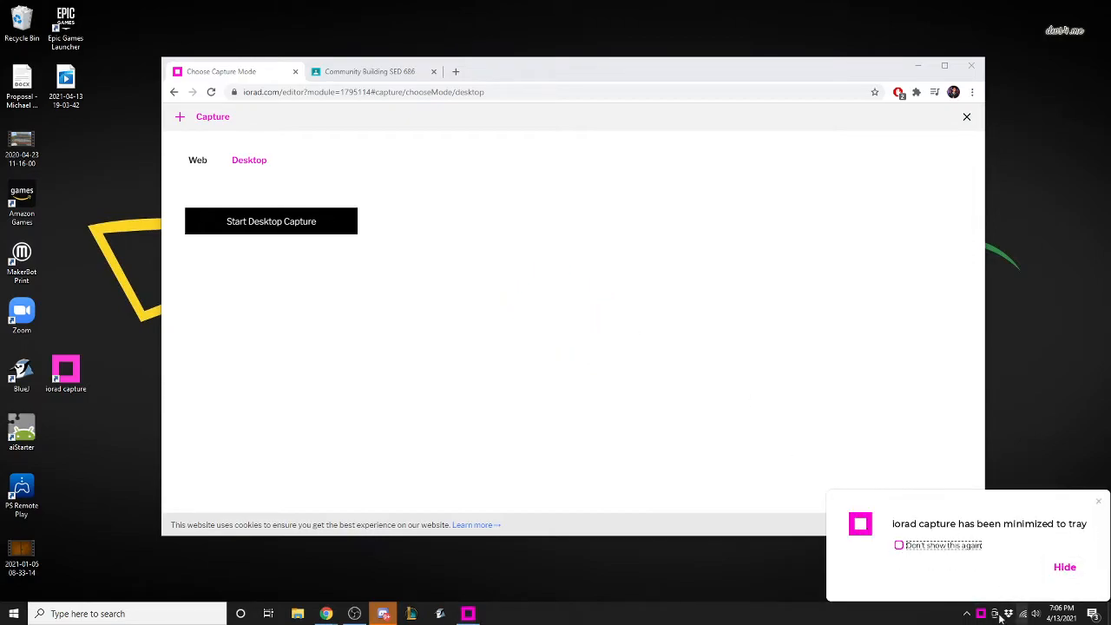
Create a new desktop capture in iorad capture and dismiss the capture tips.
left_click(981, 615)
right_click(981, 615)
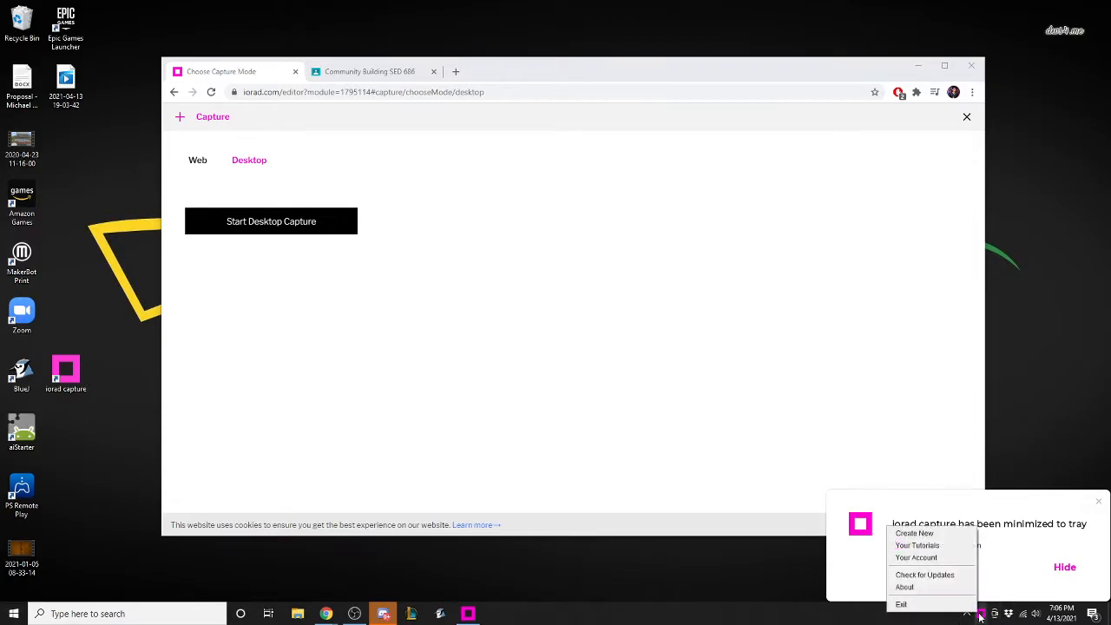
left_click(921, 534)
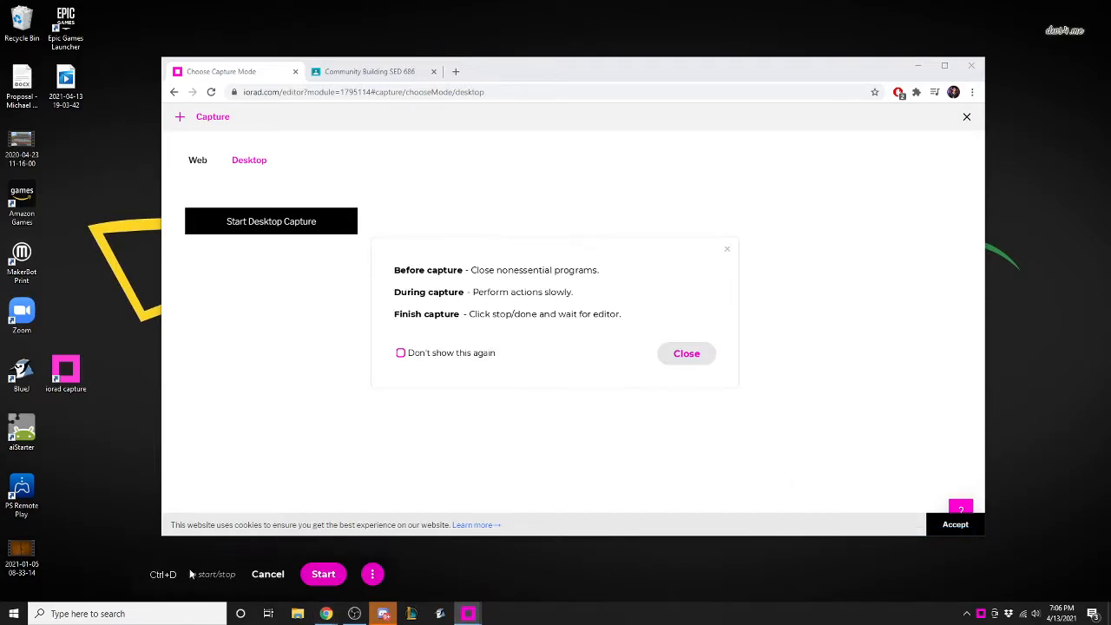
left_click(686, 353)
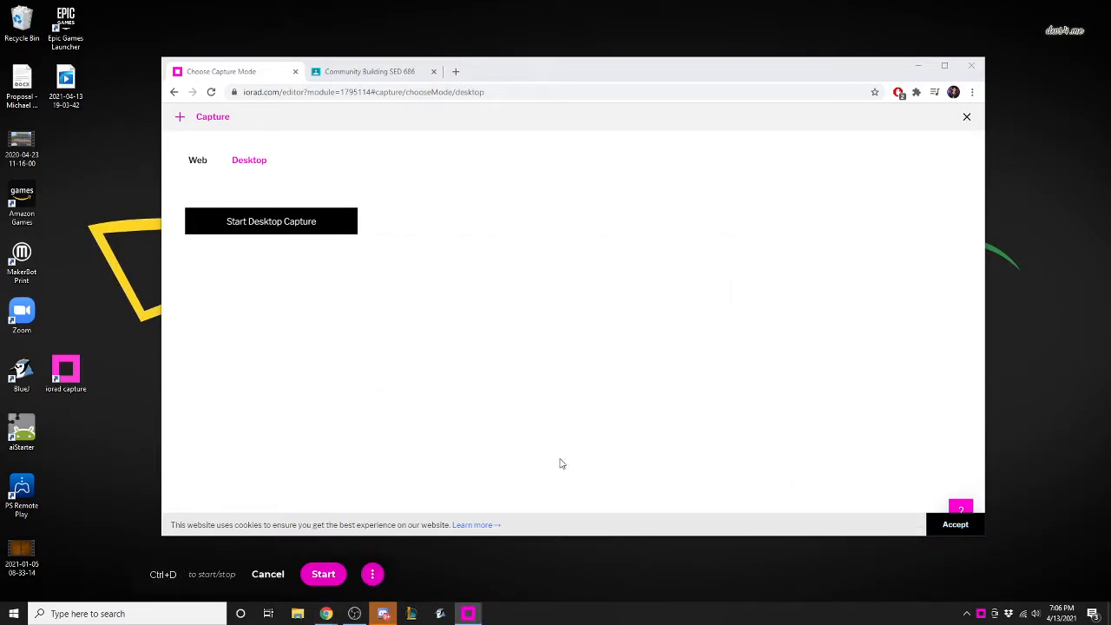
Turn off Full Screen capture size and move the capture frame so that it encloses the whole browser window.
left_click(372, 573)
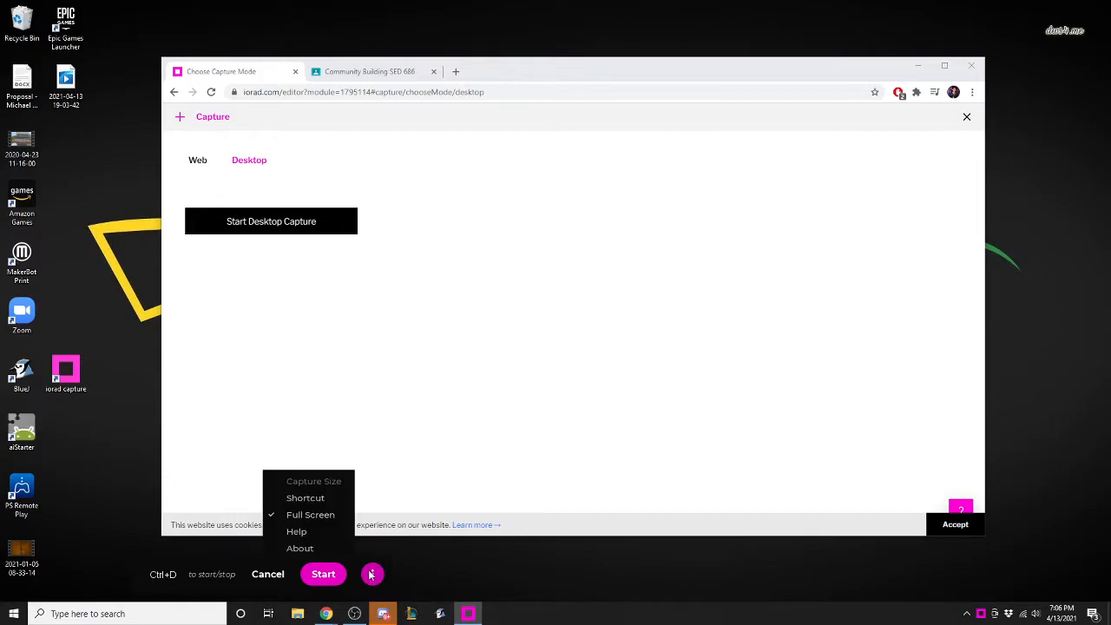
left_click(310, 515)
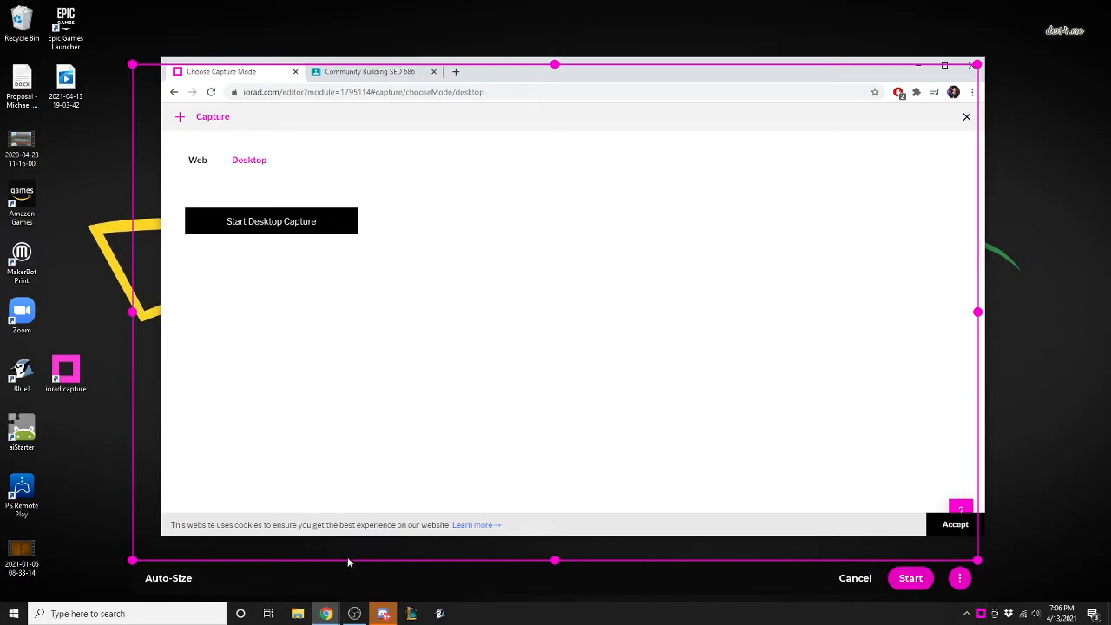
left_click_drag(978, 552, 999, 536)
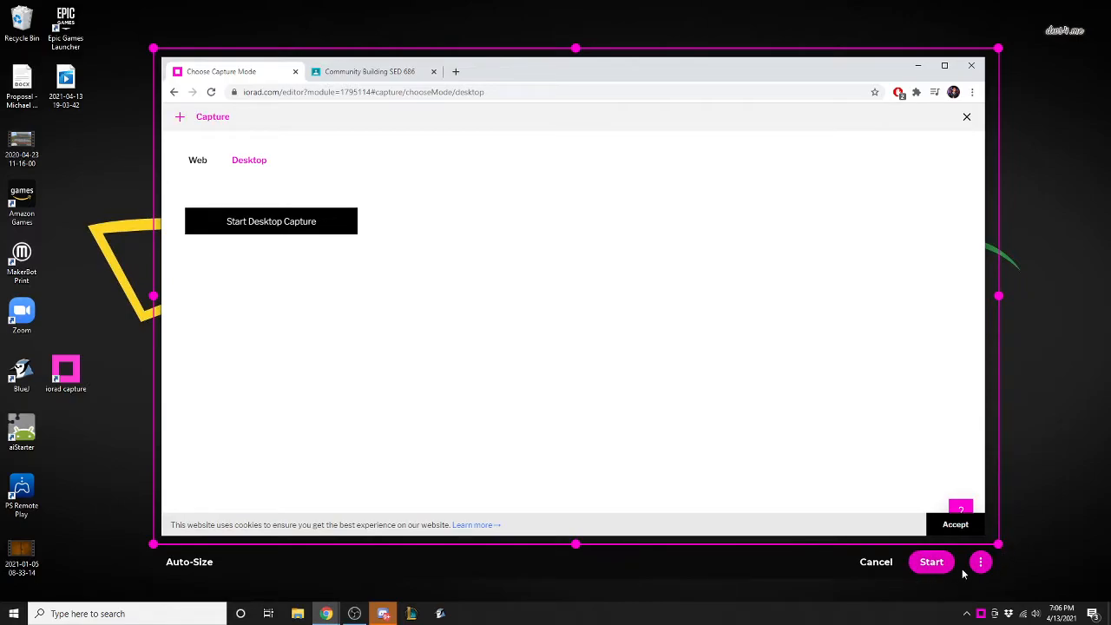
Switch the capture area to Full Screen, start the capture and dismiss the Chrome Alert about the extension.
left_click(981, 563)
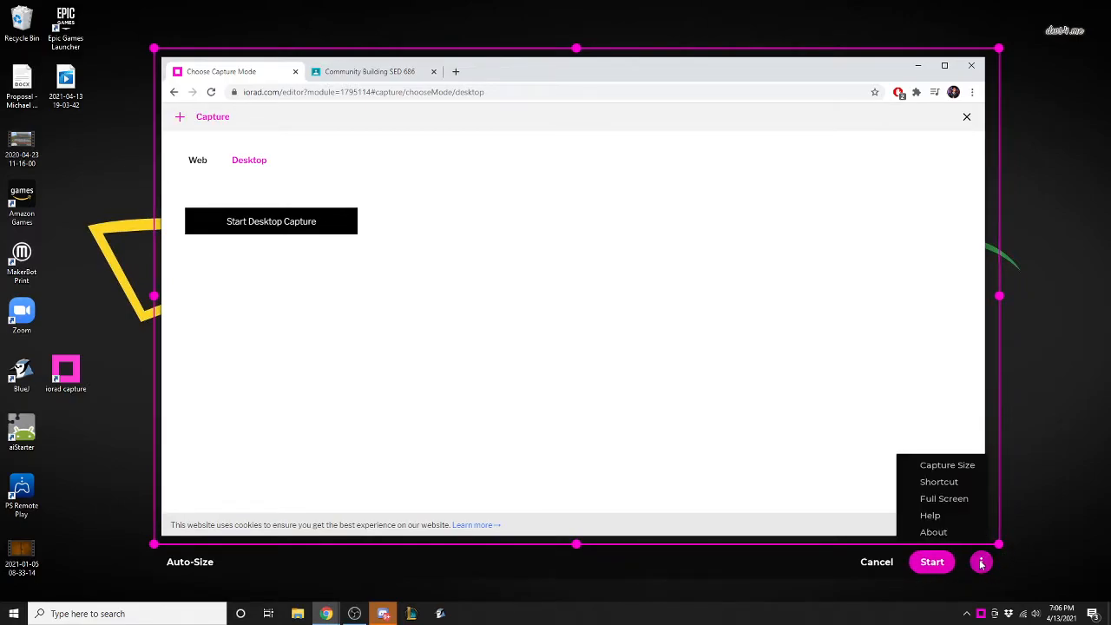
left_click(959, 499)
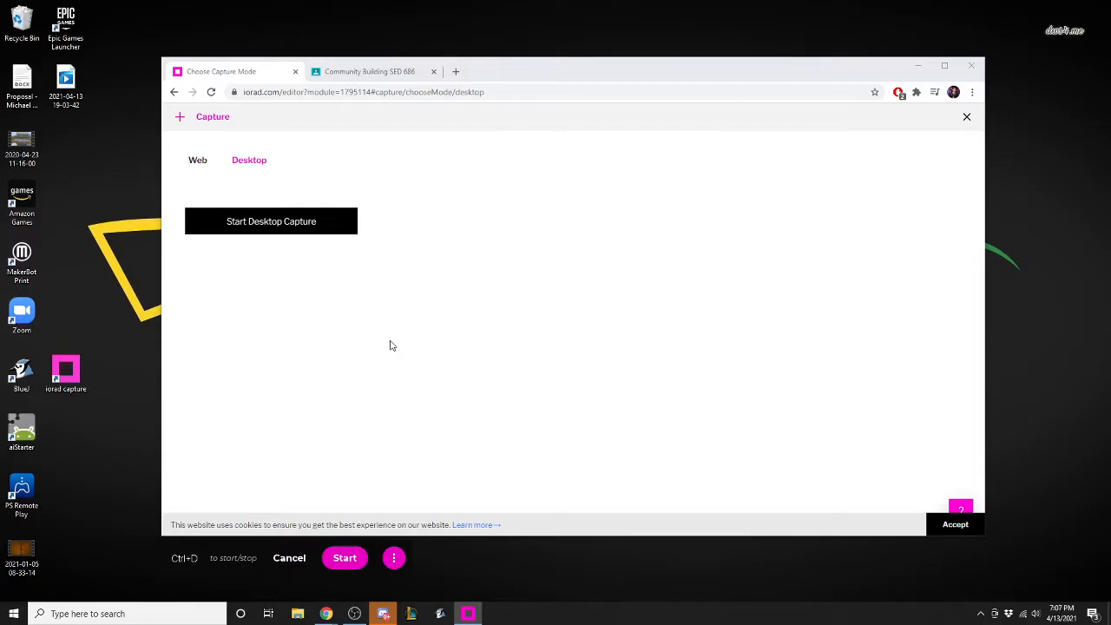
left_click(345, 558)
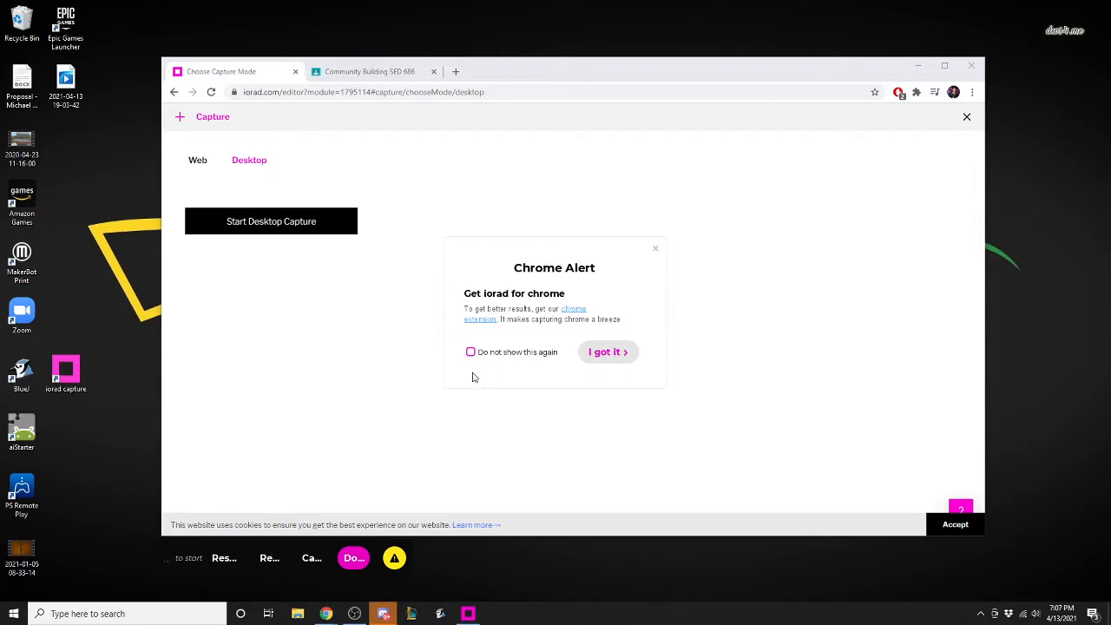
left_click(606, 352)
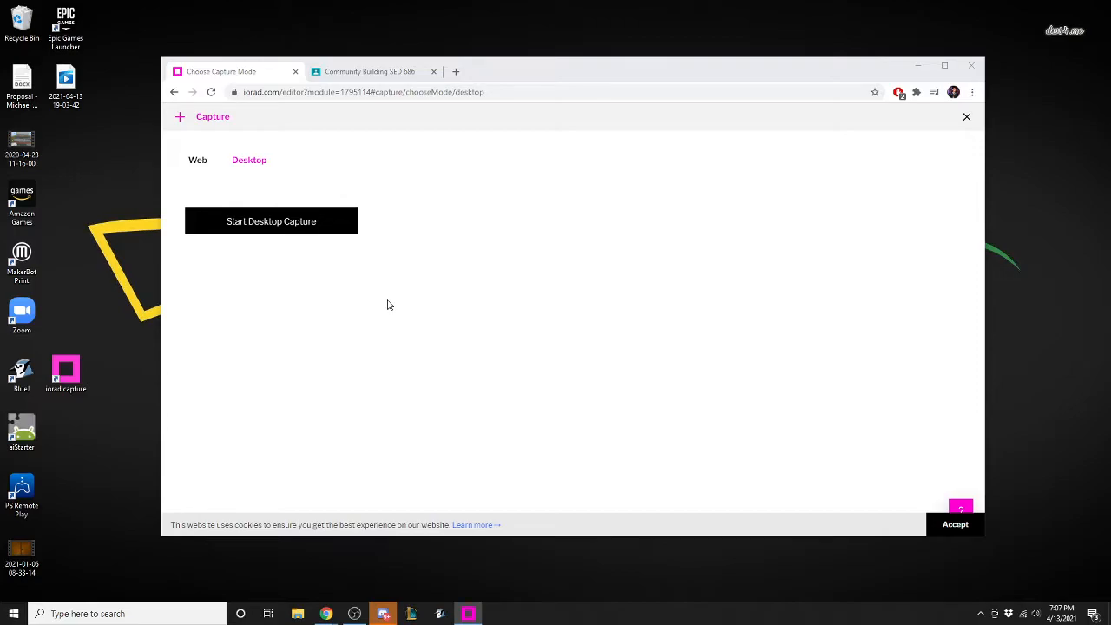
Go to the Community Building class in Google Classroom and view the Escape Room assignment from its Classwork page.
left_click(385, 78)
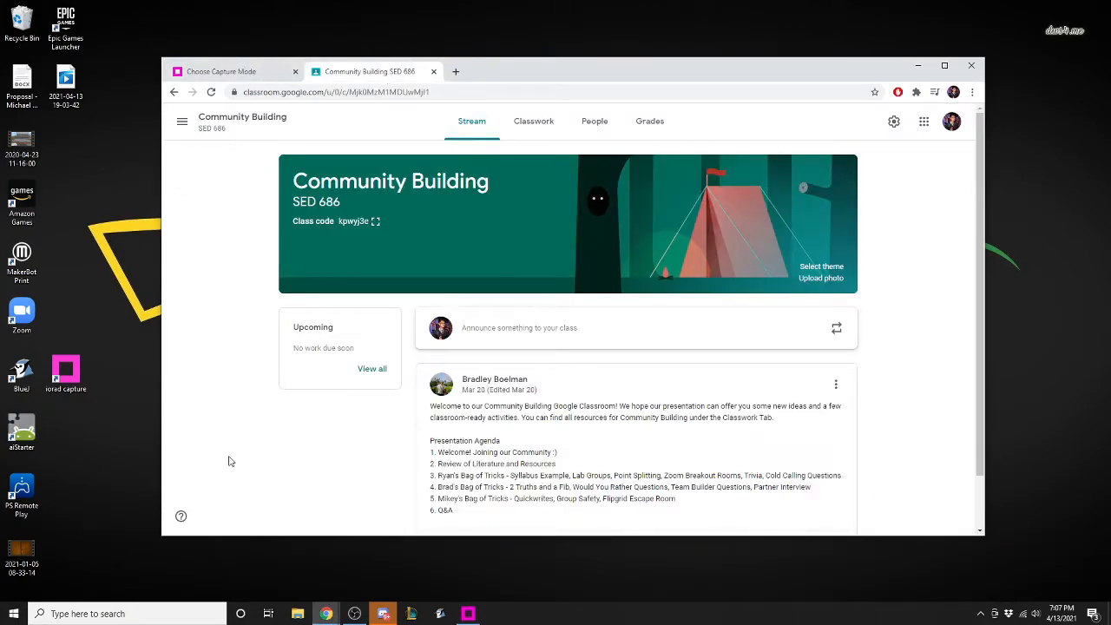
left_click(543, 124)
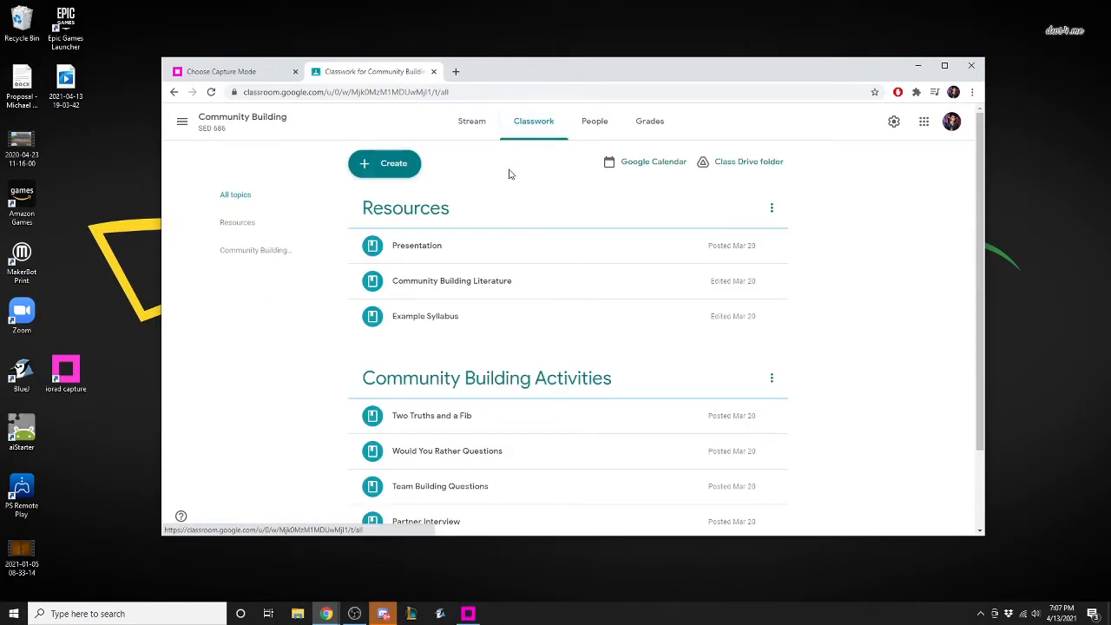
scroll(466, 208, "down", 2)
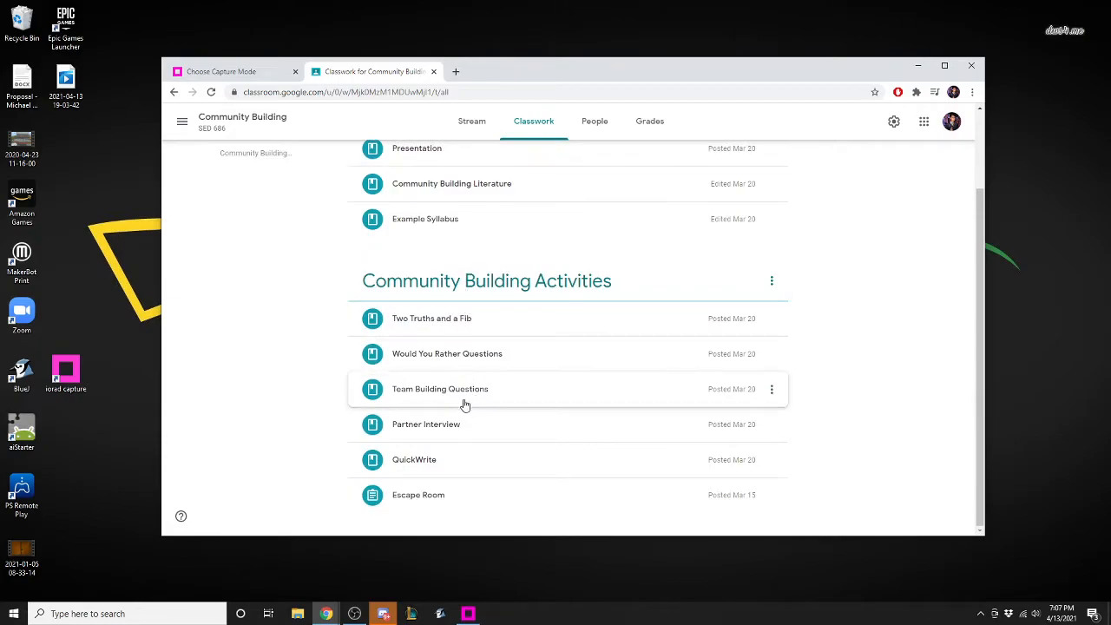
left_click(432, 499)
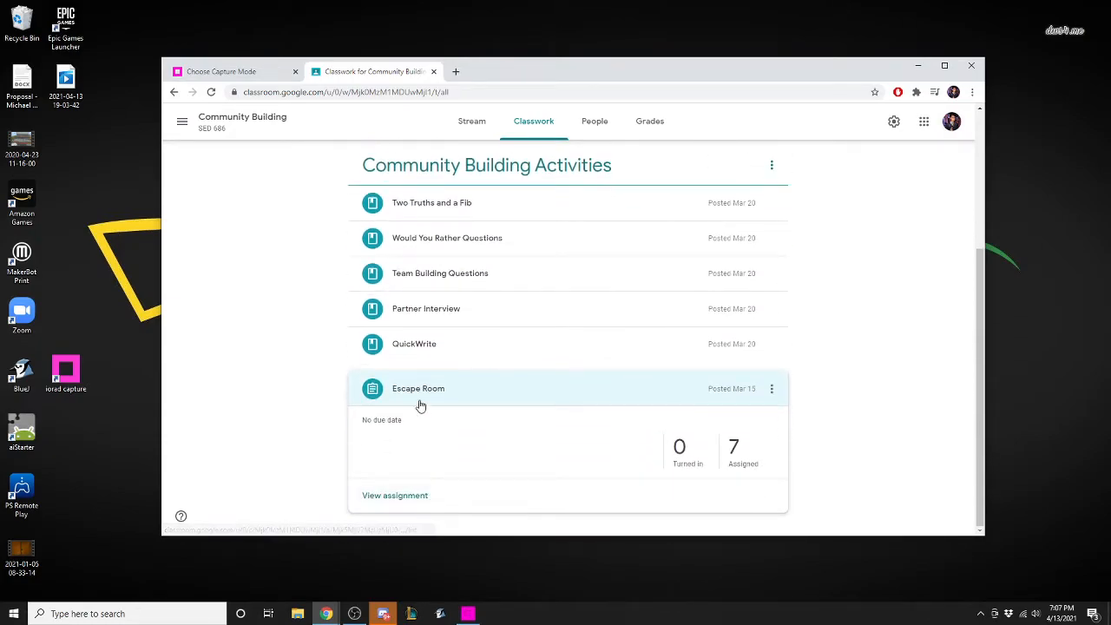
left_click(402, 496)
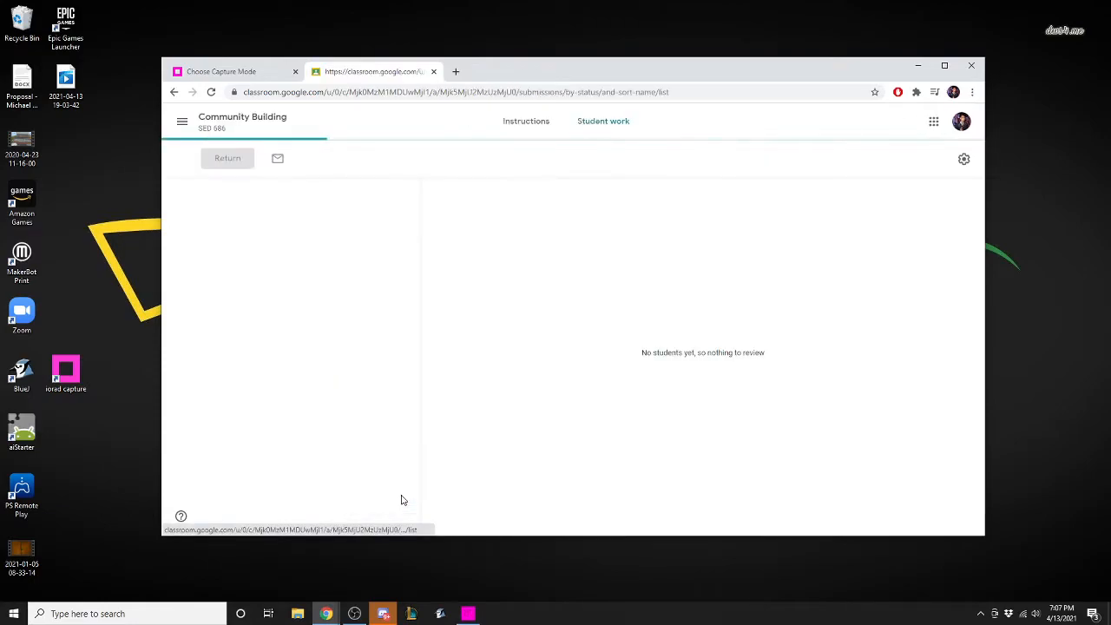
Open the Flipgrid link in the Escape Room instructions, then pause and finish the iorad capture.
left_click(525, 127)
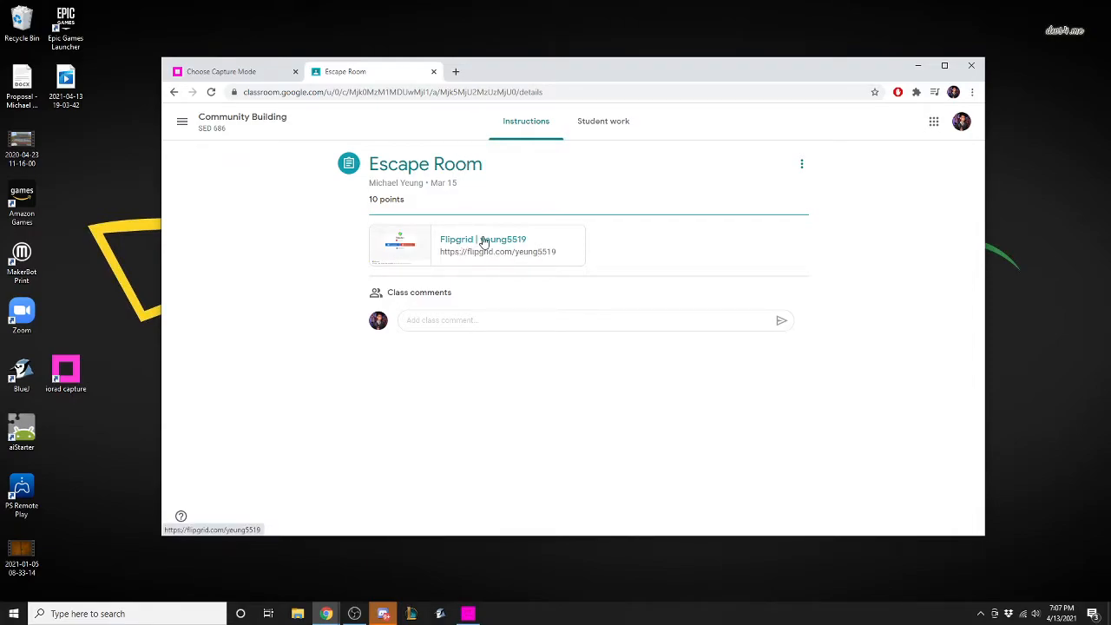
left_click(483, 241)
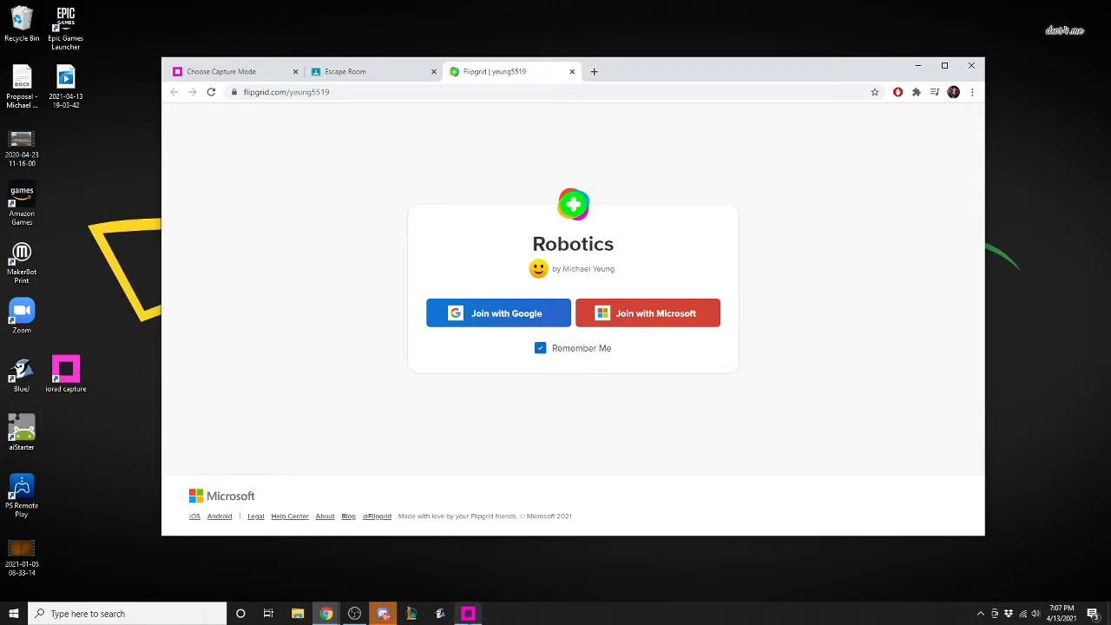
left_click(468, 613)
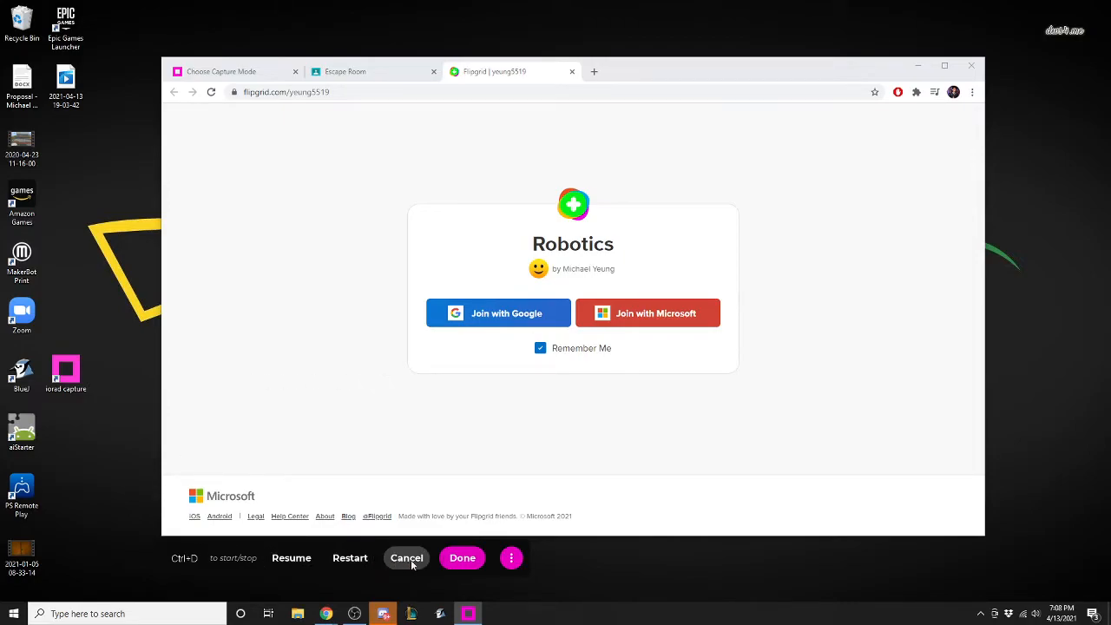
left_click(459, 562)
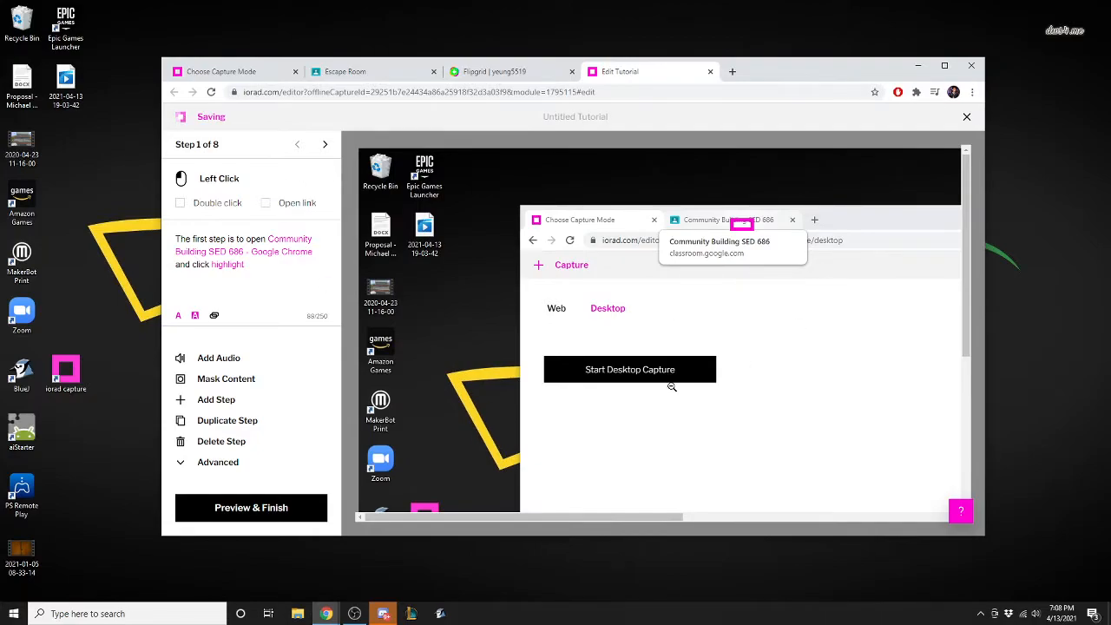
Shift step 1's highlight slightly on the Community Building browser tab and inspect step 2's screenshot at different zoom levels.
mouse_move(735, 228)
left_mouse_down()
mouse_move(699, 223)
mouse_move(745, 224)
left_mouse_up()
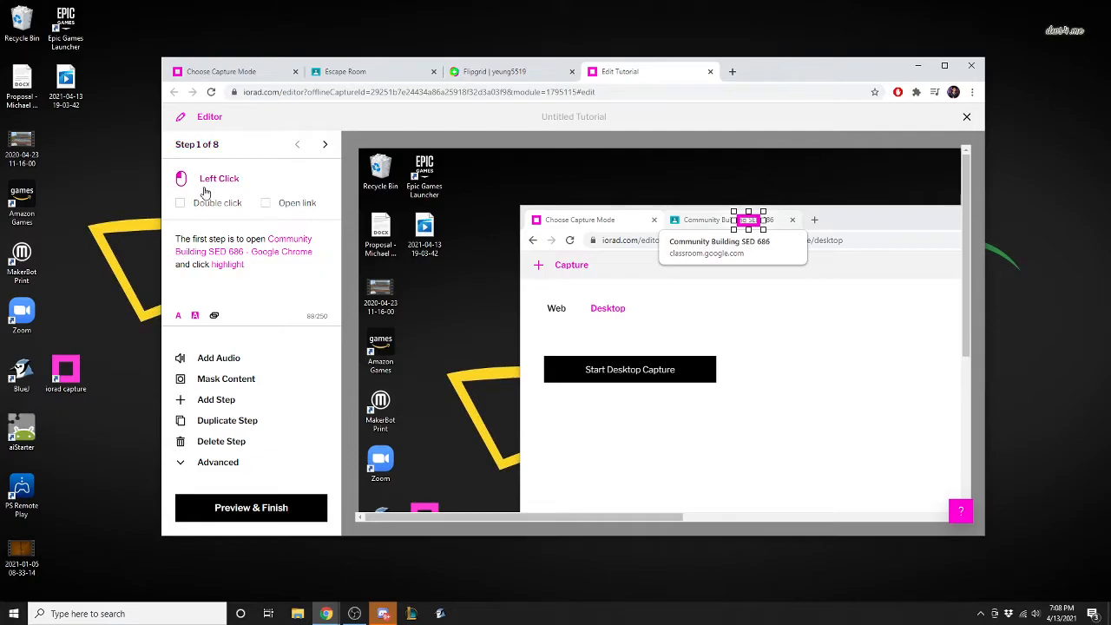
left_click(326, 146)
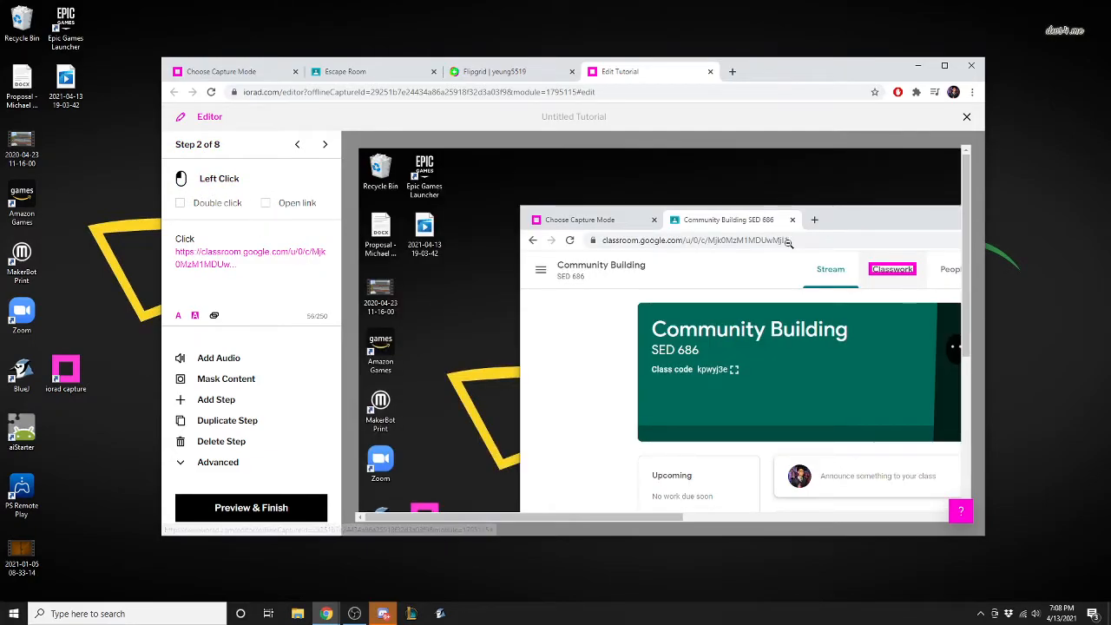
left_click(894, 255)
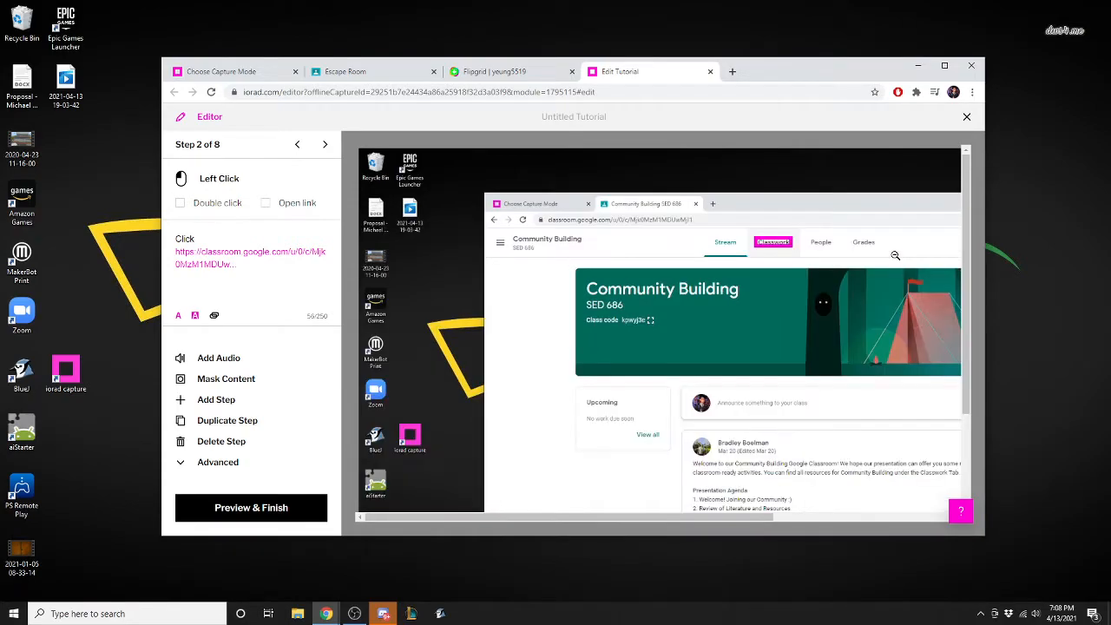
left_click(781, 230)
left_click(663, 214)
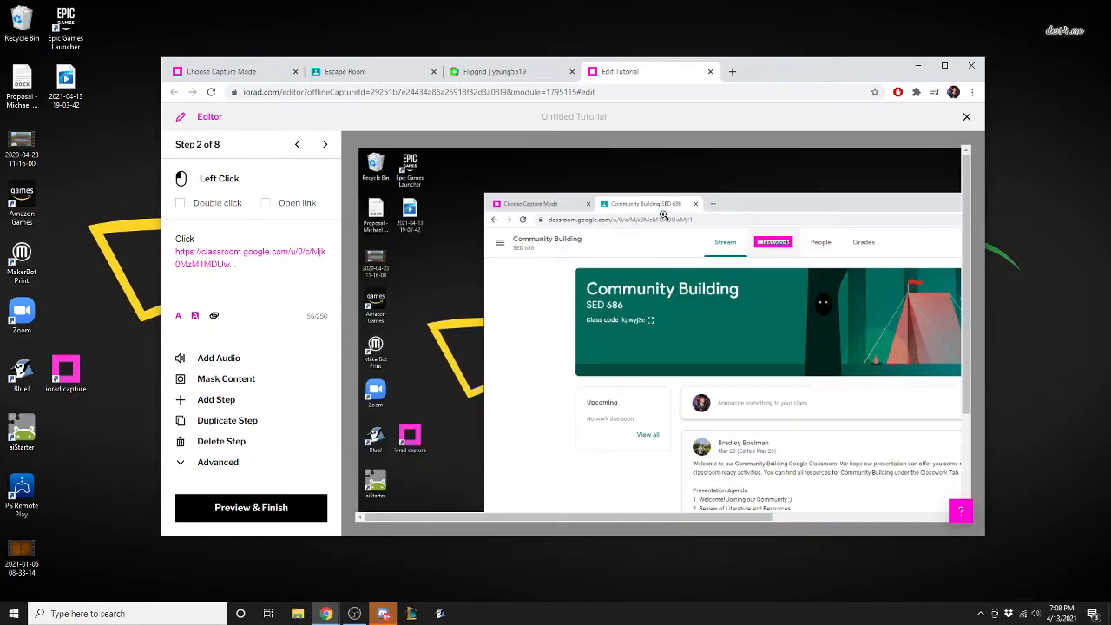
left_click(781, 233)
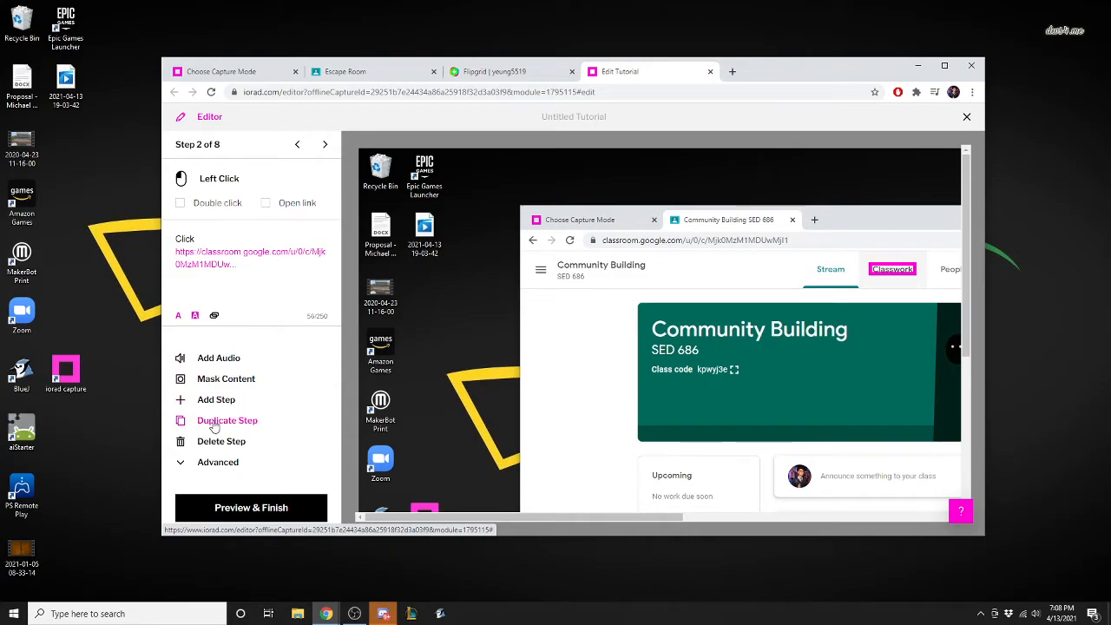
Move step 2, the Classwork step, to position 1 and check the order of the first two steps.
left_click(195, 462)
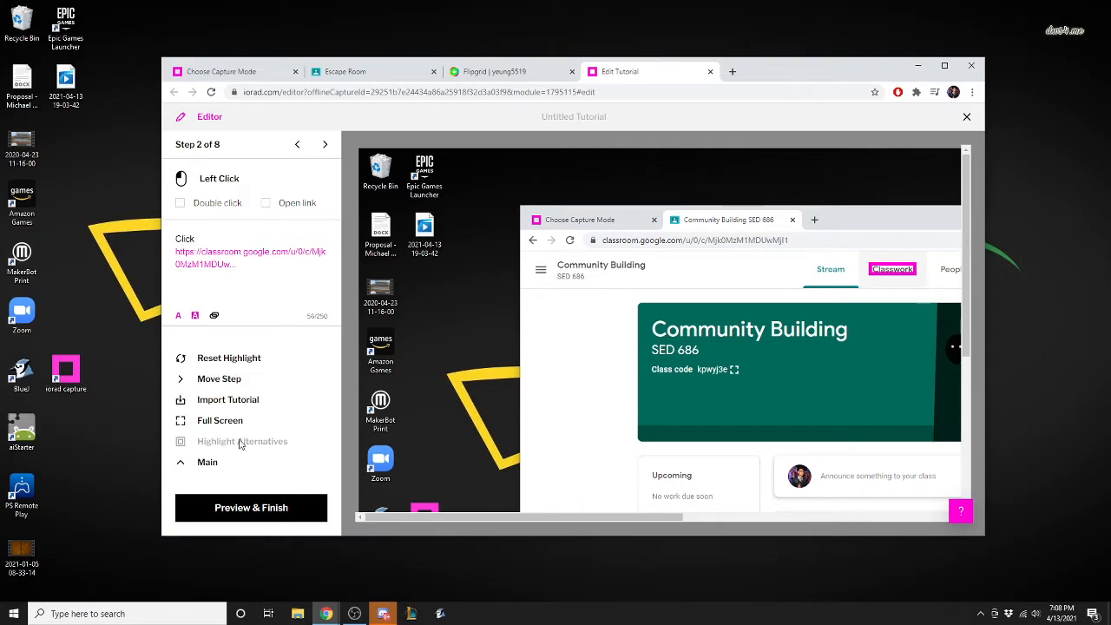
left_click(216, 379)
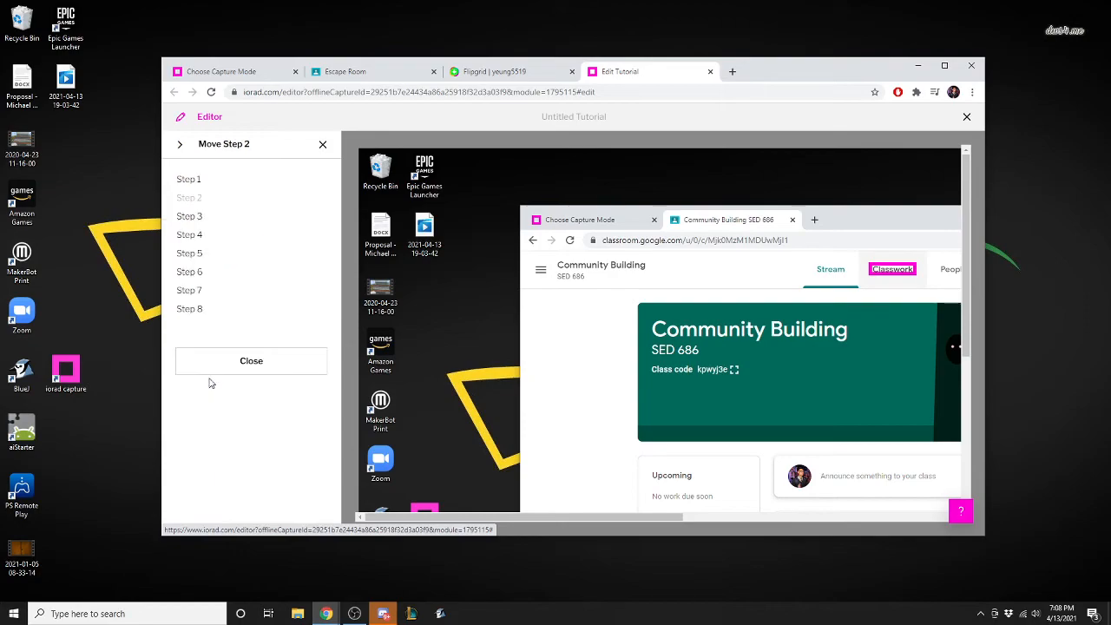
left_click(207, 184)
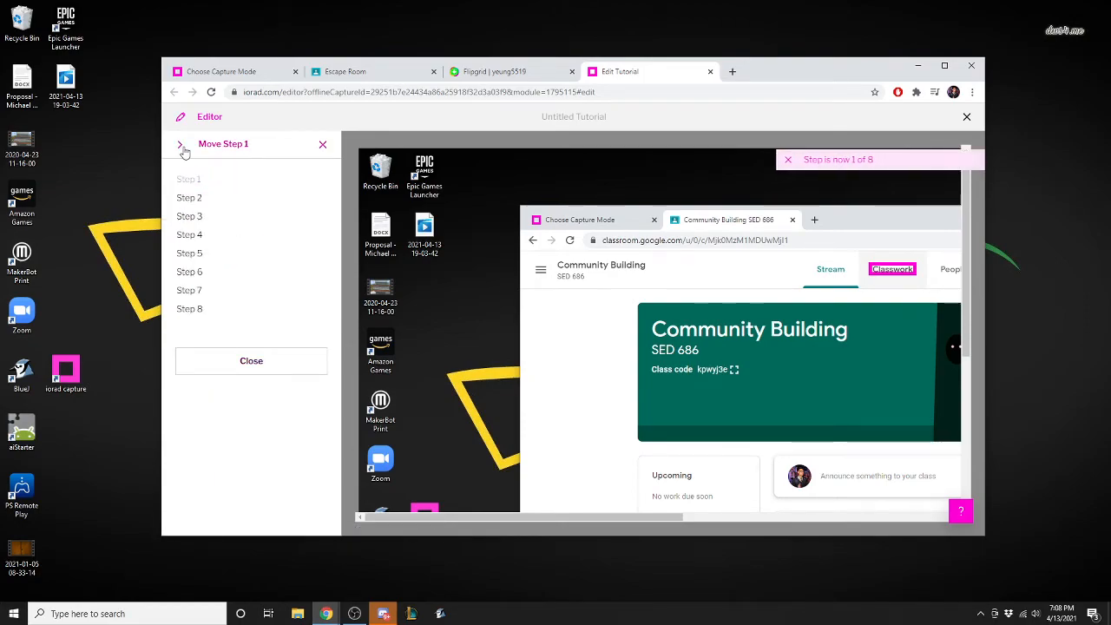
left_click(322, 144)
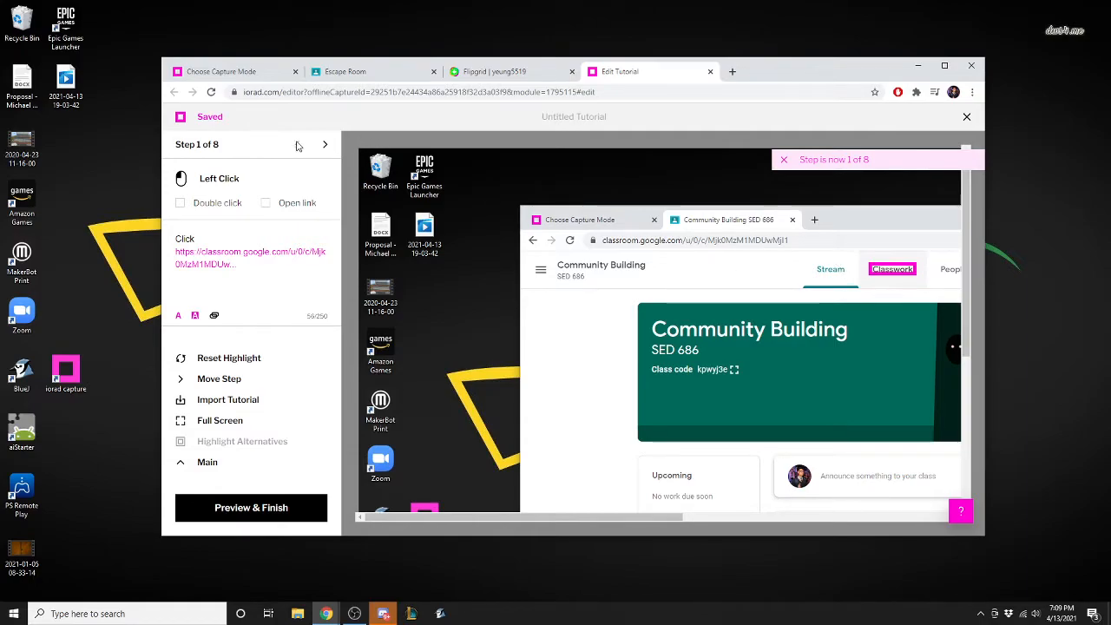
left_click(325, 145)
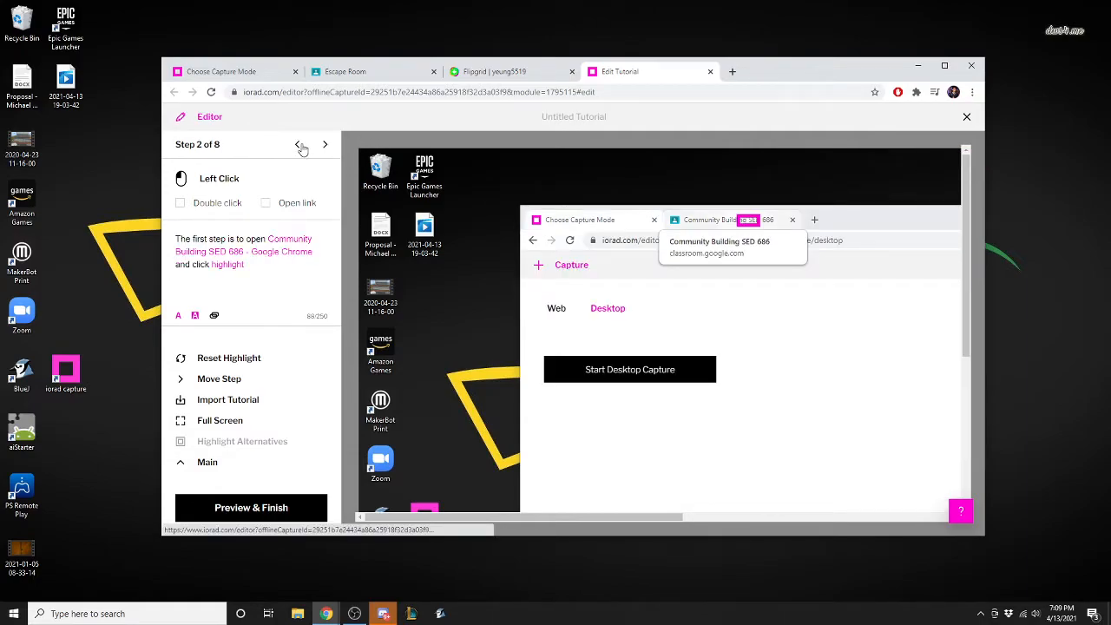
left_click(296, 145)
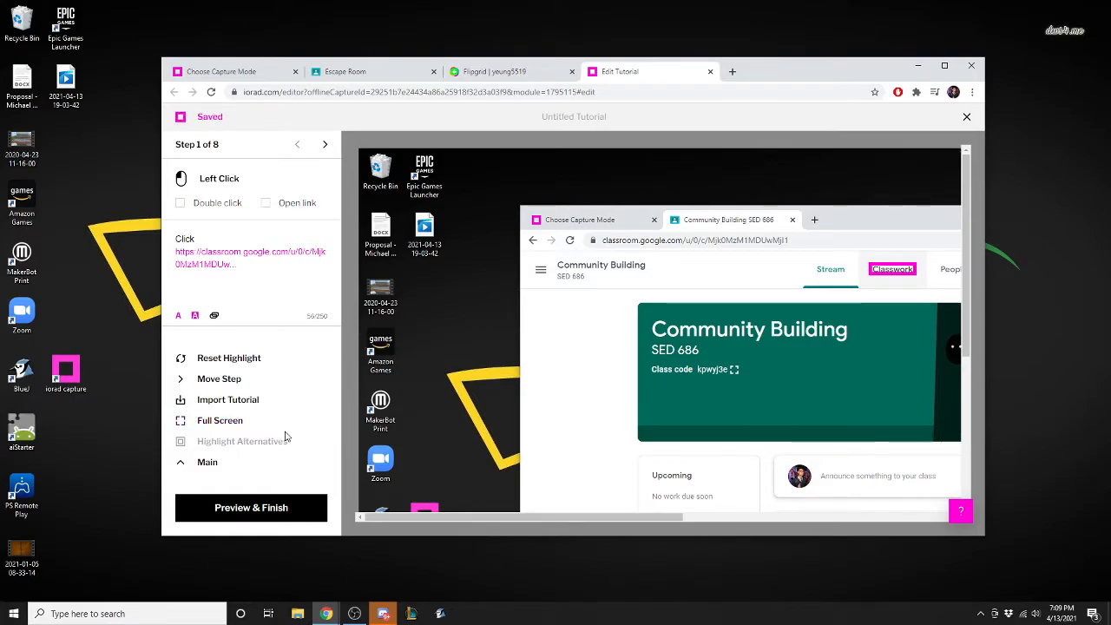
Move the Classwork step to position 2 and back to position 1, then check the order.
left_click(224, 379)
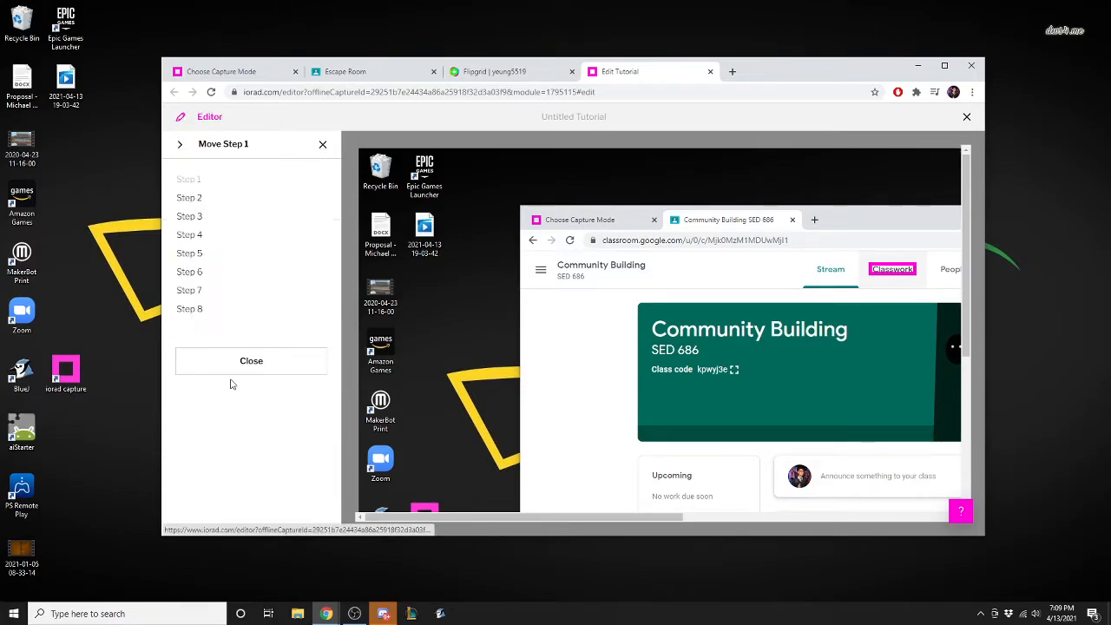
left_click(183, 198)
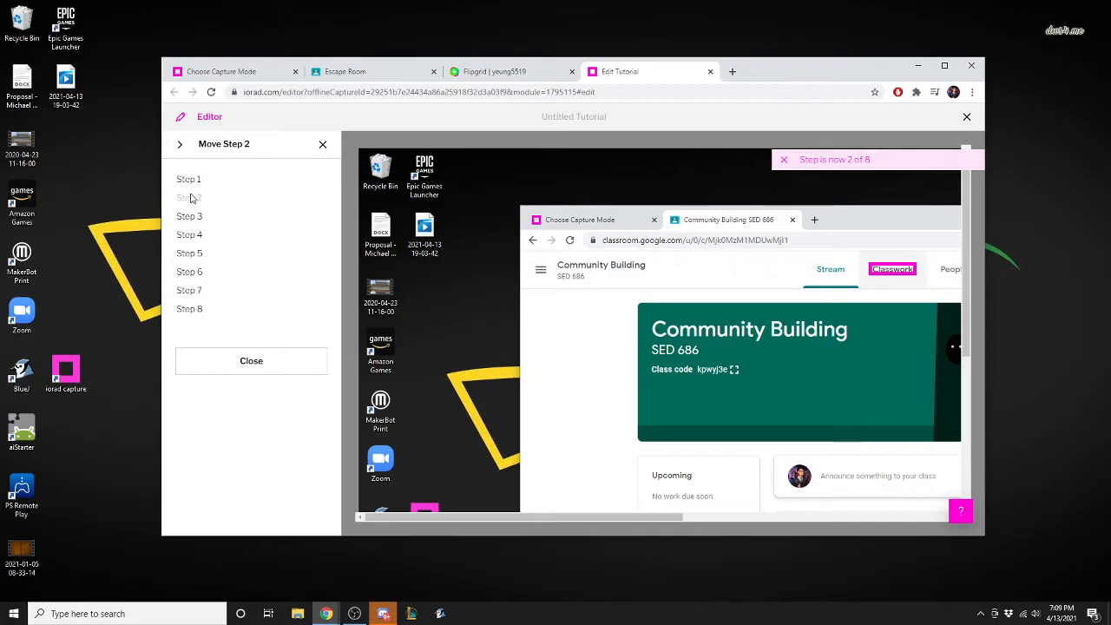
left_click(189, 179)
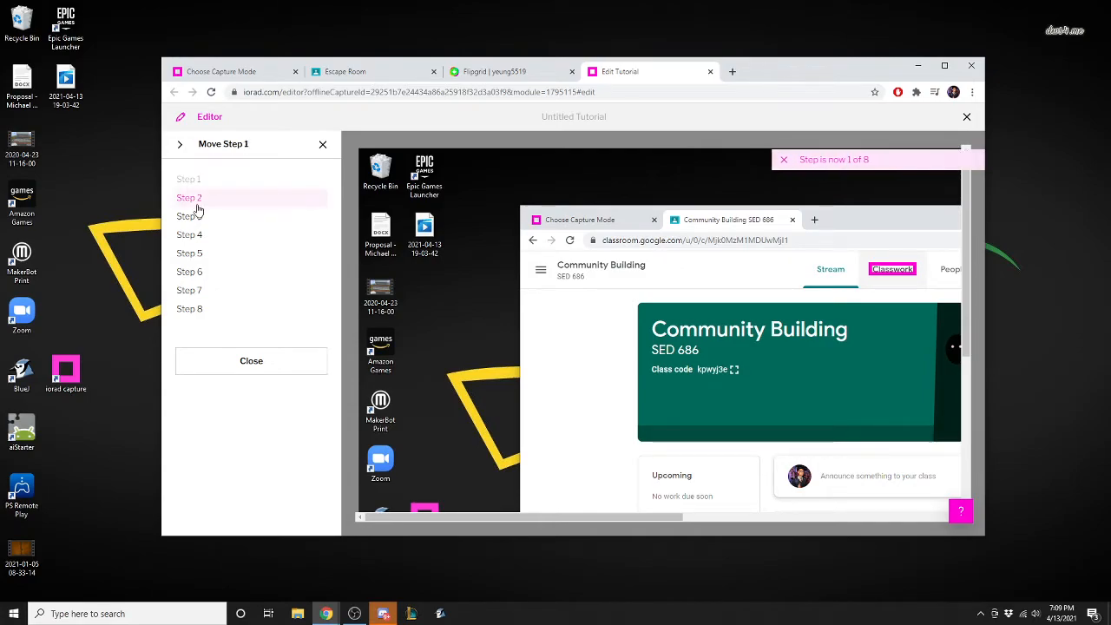
left_click(283, 364)
left_click(325, 144)
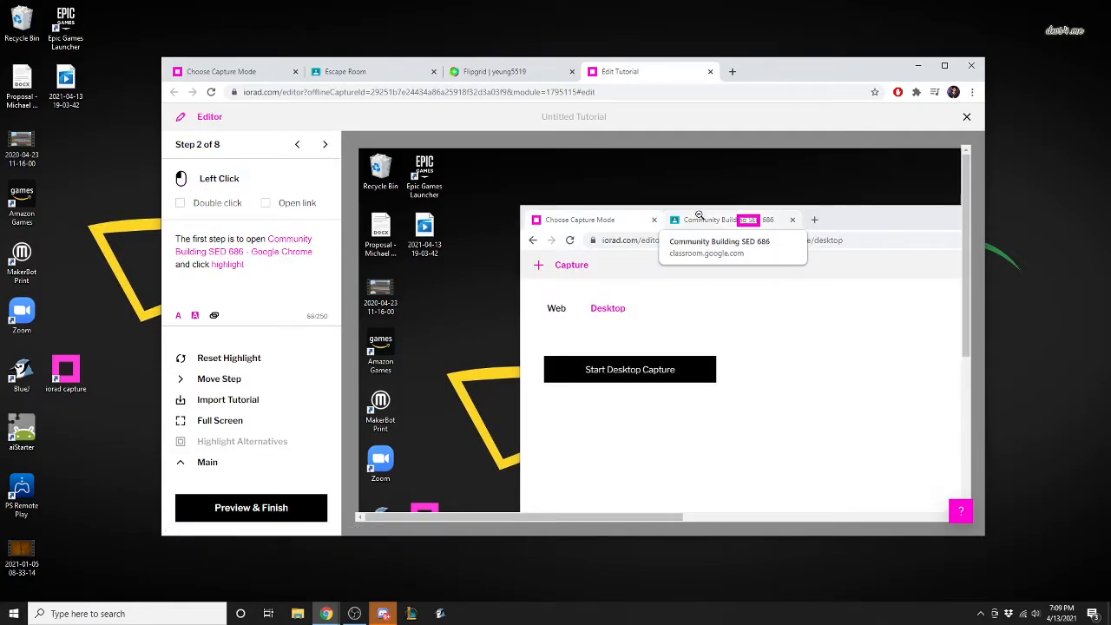
left_click(297, 144)
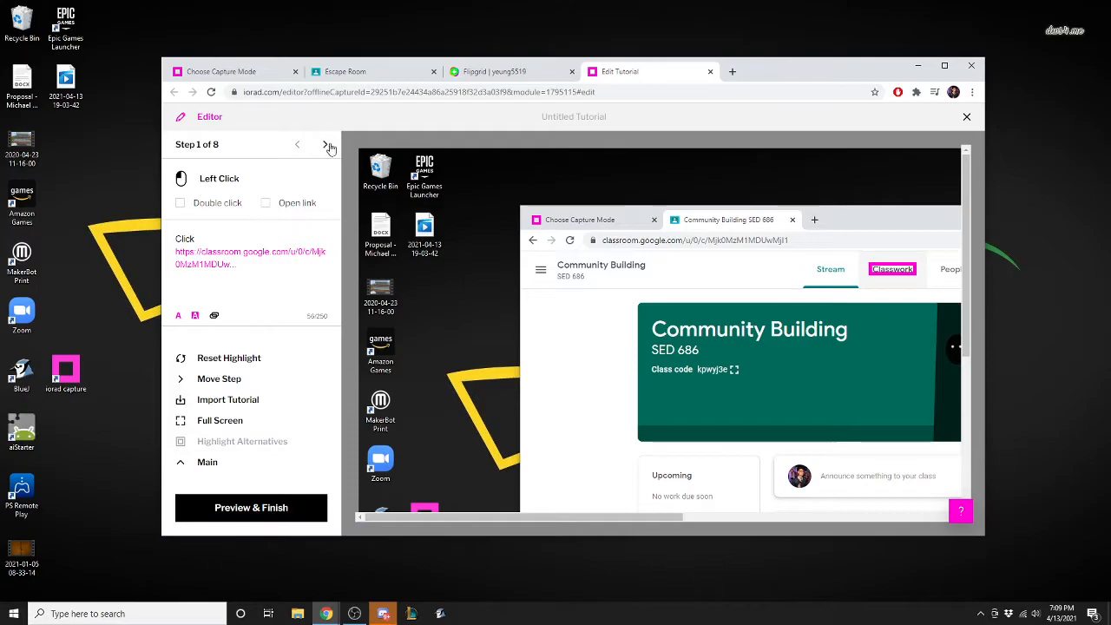
Reset the highlight of step 1 and fit it around the Classwork tab in the screenshot.
left_click(324, 145)
left_click(296, 147)
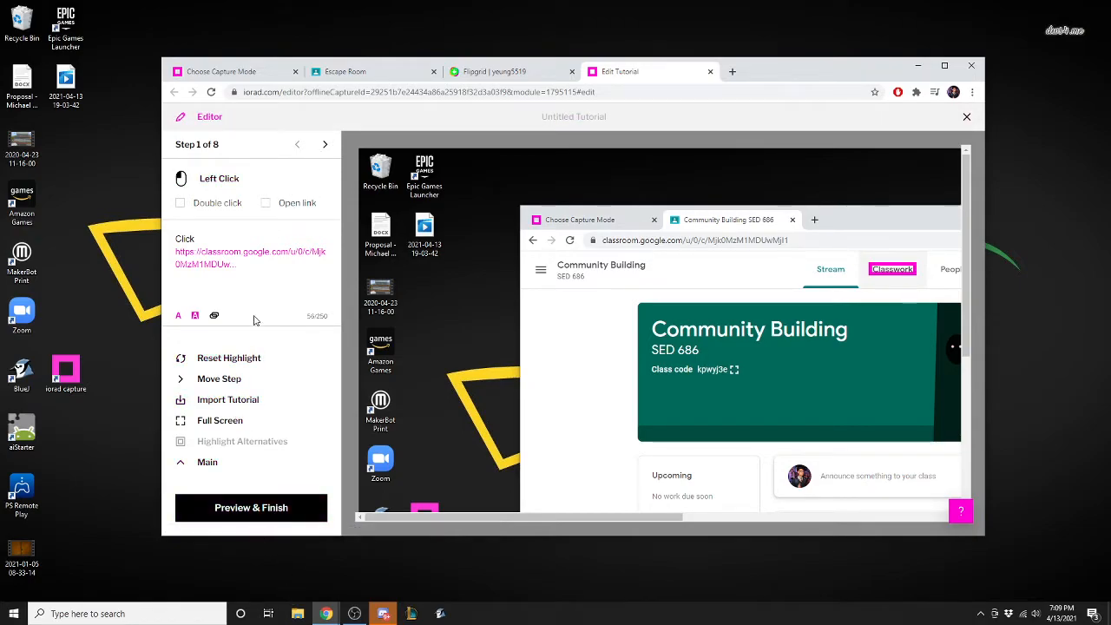
left_click(242, 362)
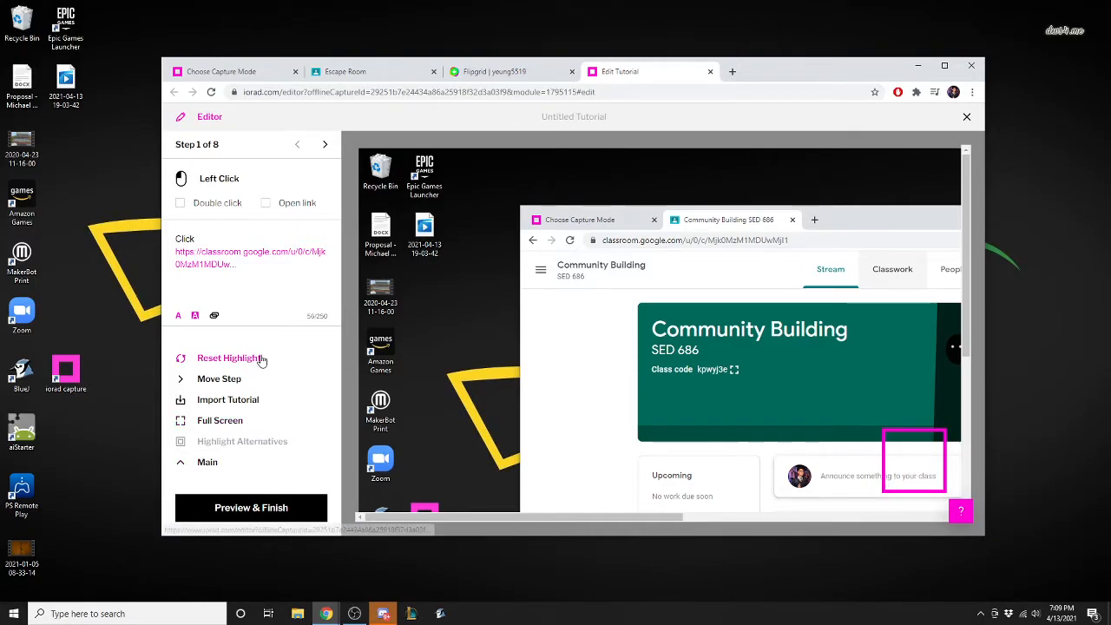
left_click_drag(913, 460, 930, 292)
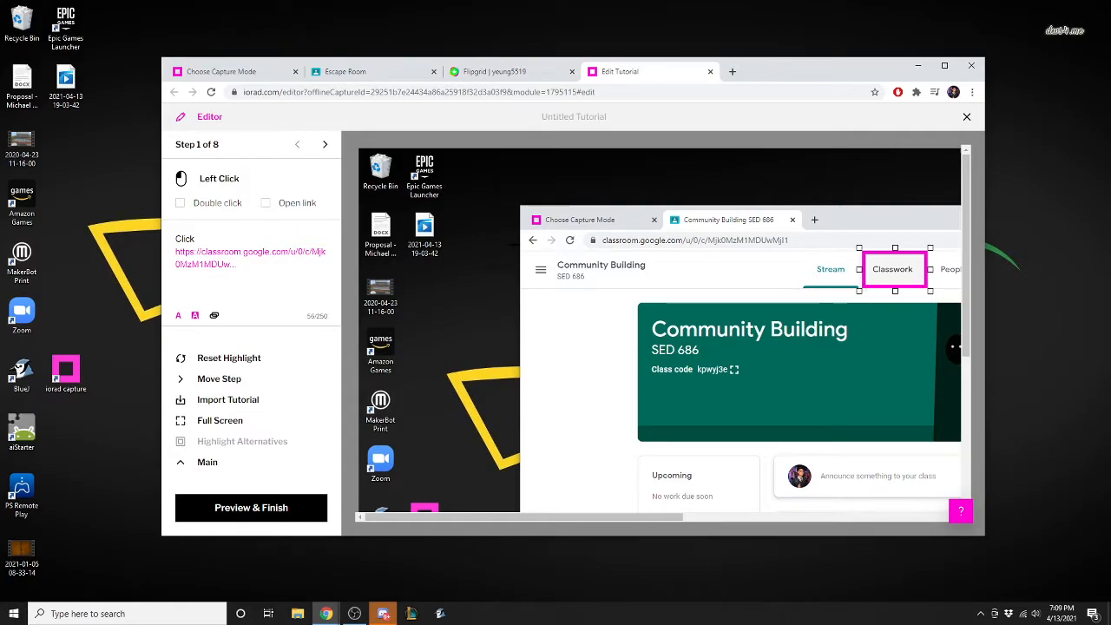
Go to step 3 and view the editor in full screen before returning to the normal view.
left_click(325, 146)
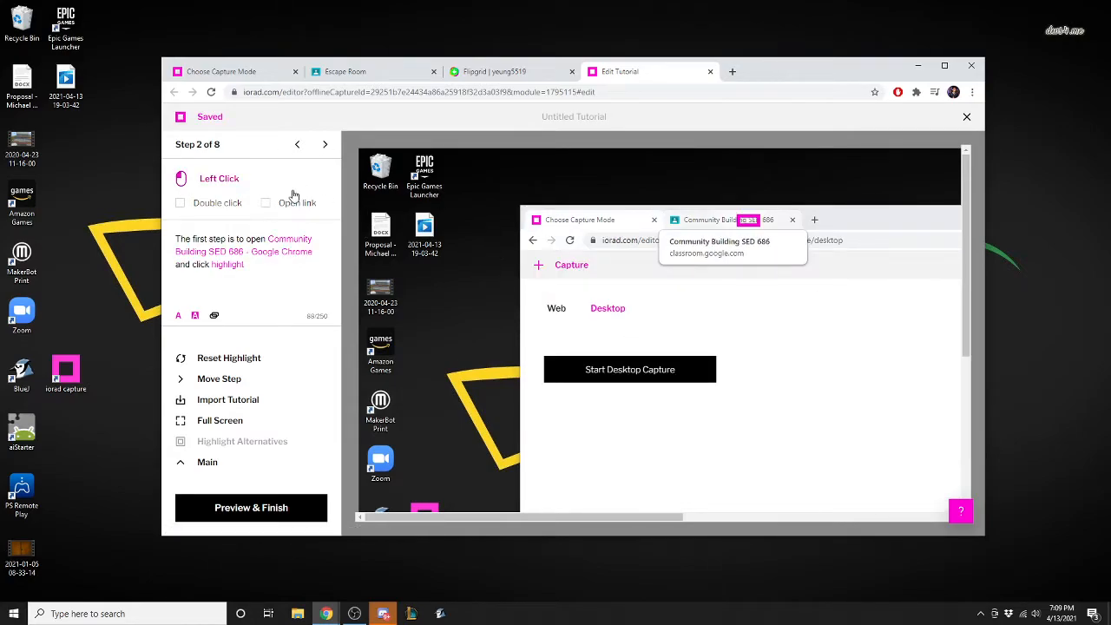
left_click(327, 147)
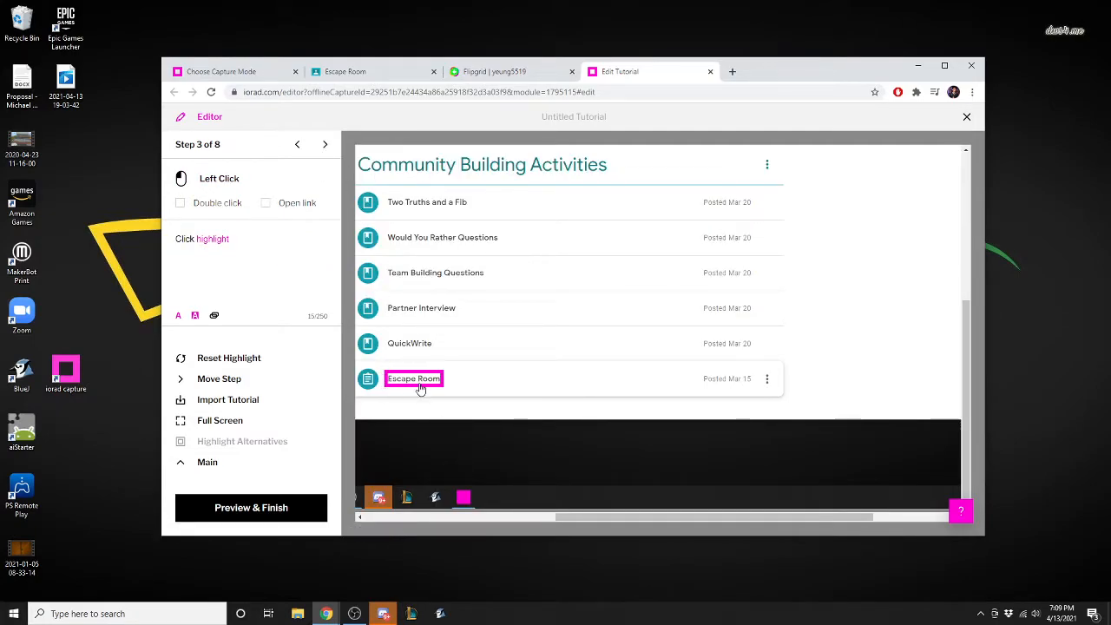
left_click(232, 421)
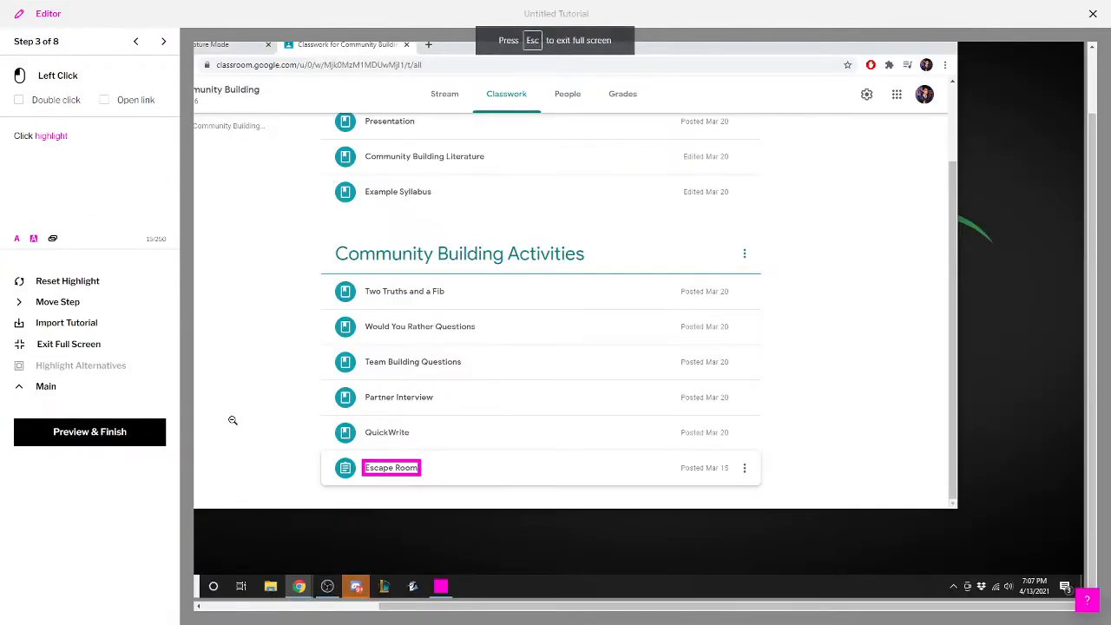
left_click(96, 345)
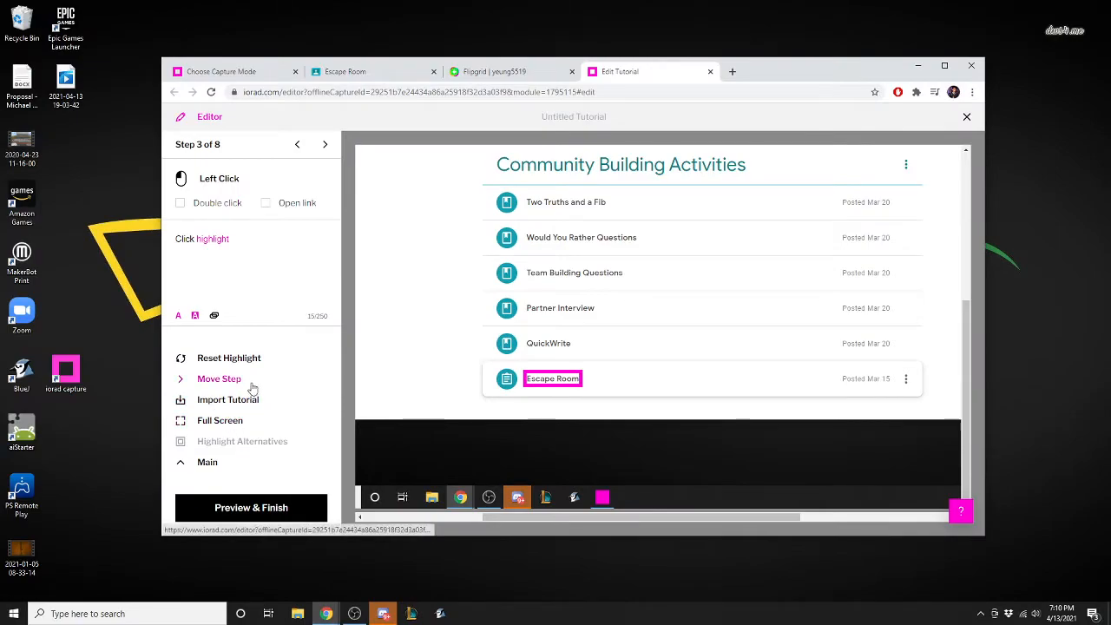
Move step 3, the Escape Room step, to positions 2, 8, 1 and 2 in turn, and finally place it at position 8.
left_click(177, 385)
left_click_drag(198, 197, 209, 171)
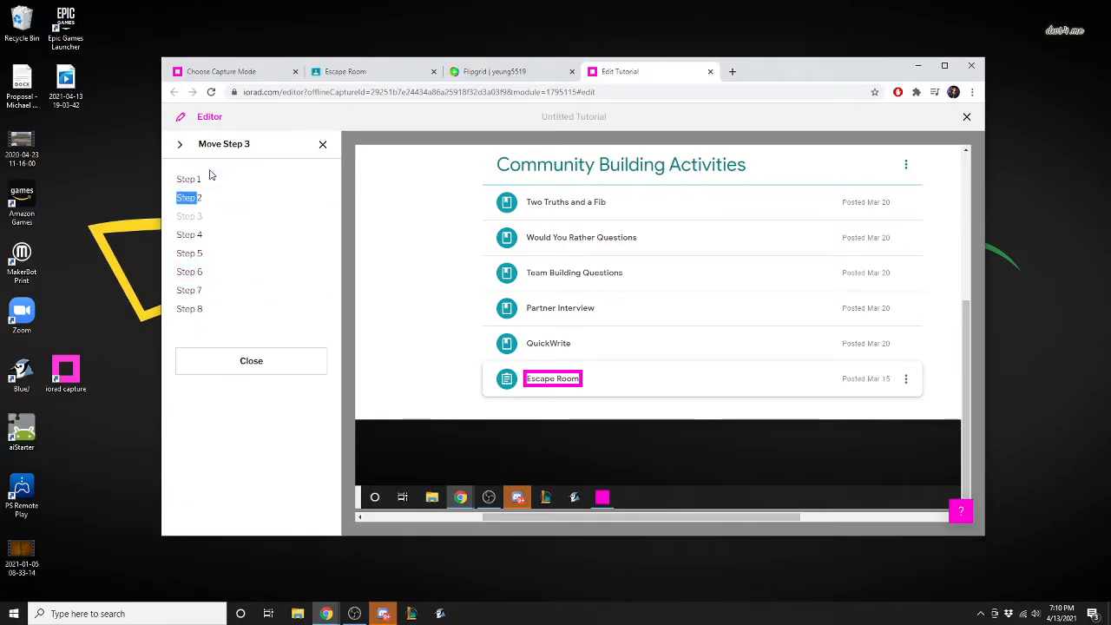
left_click(201, 198)
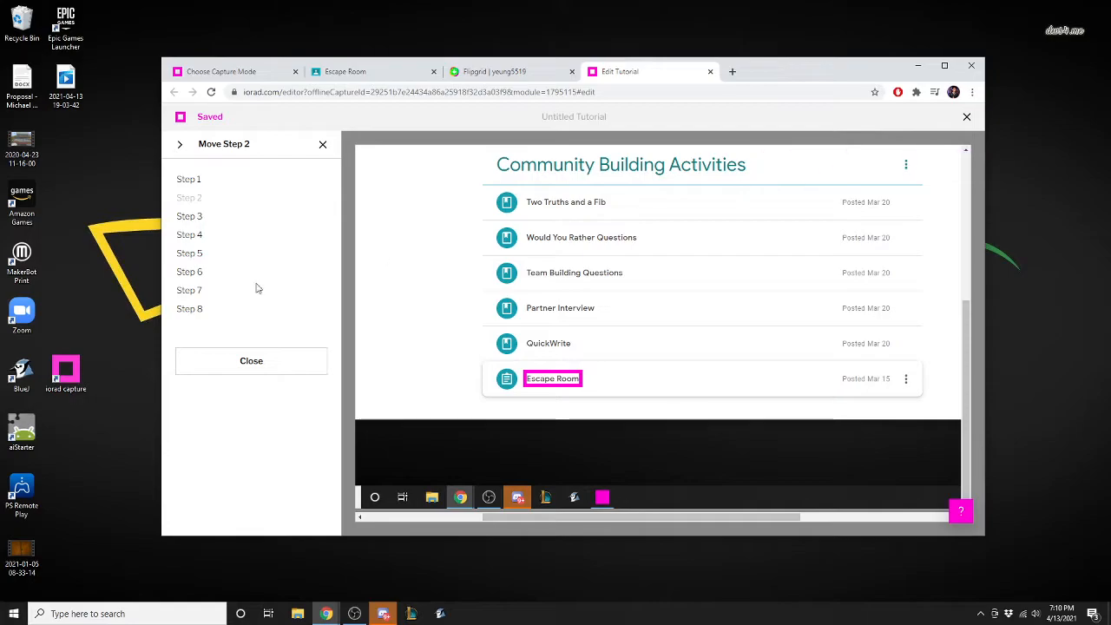
left_click(194, 310)
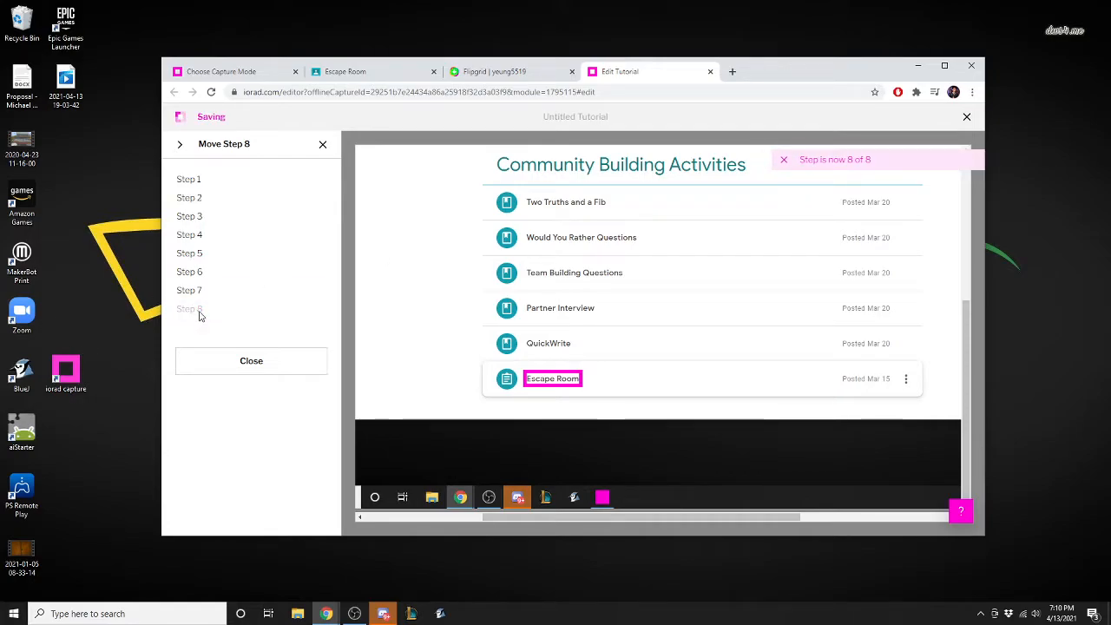
left_click(199, 183)
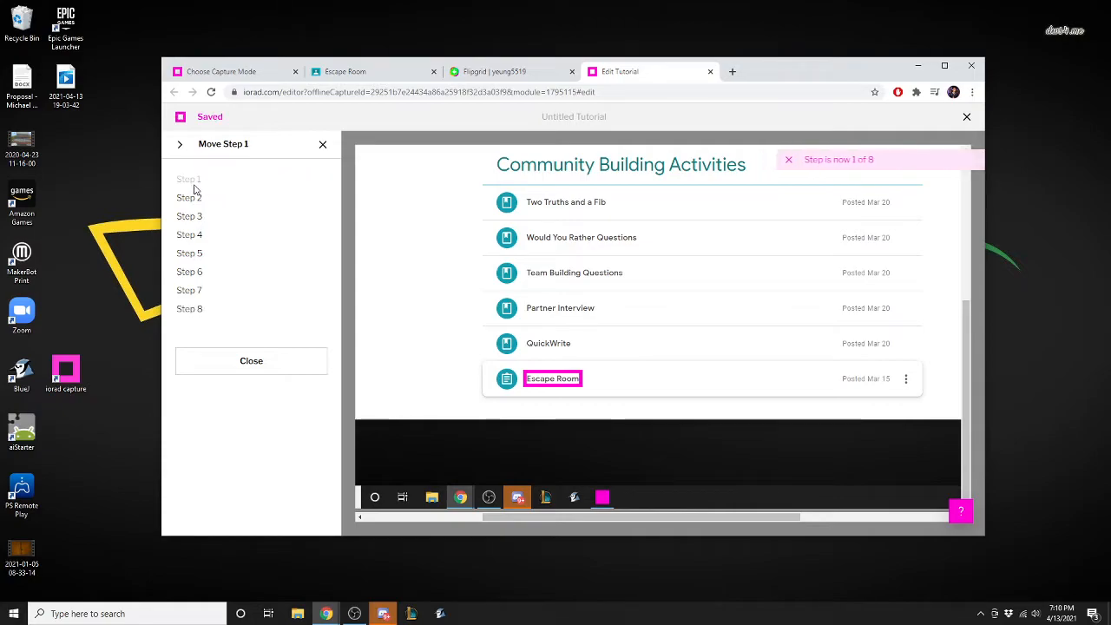
left_click(198, 199)
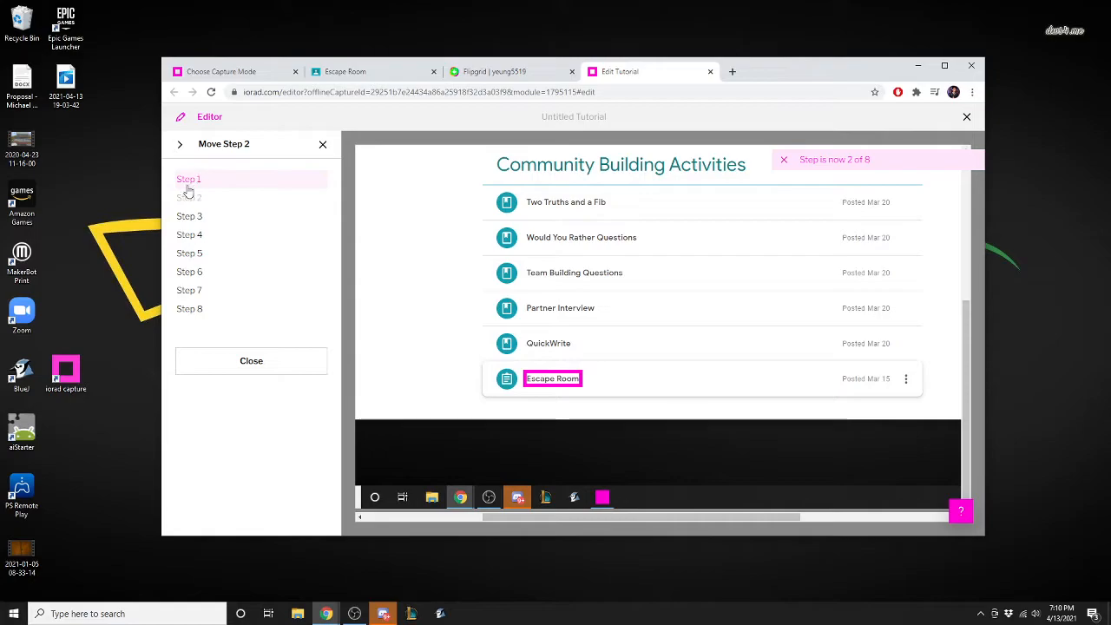
left_click(193, 180)
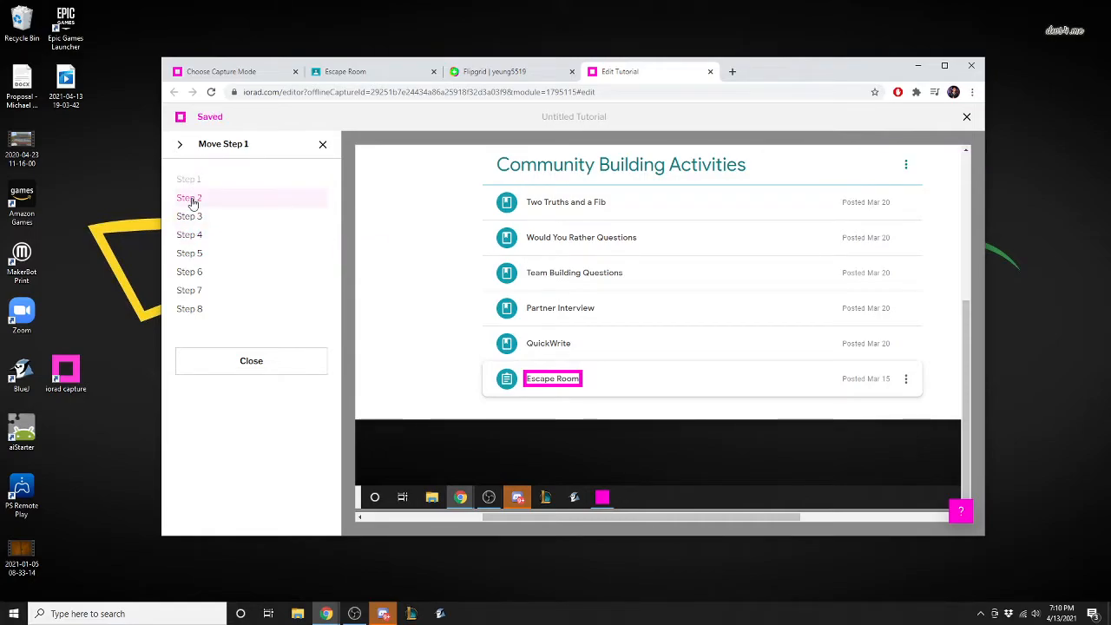
left_click(192, 201)
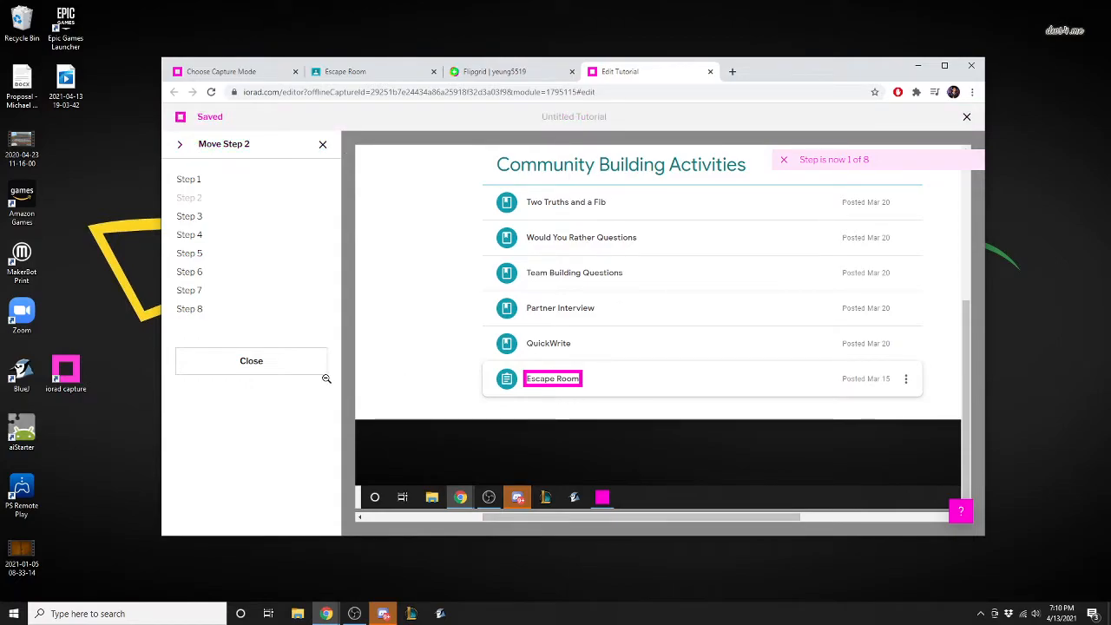
left_click(191, 309)
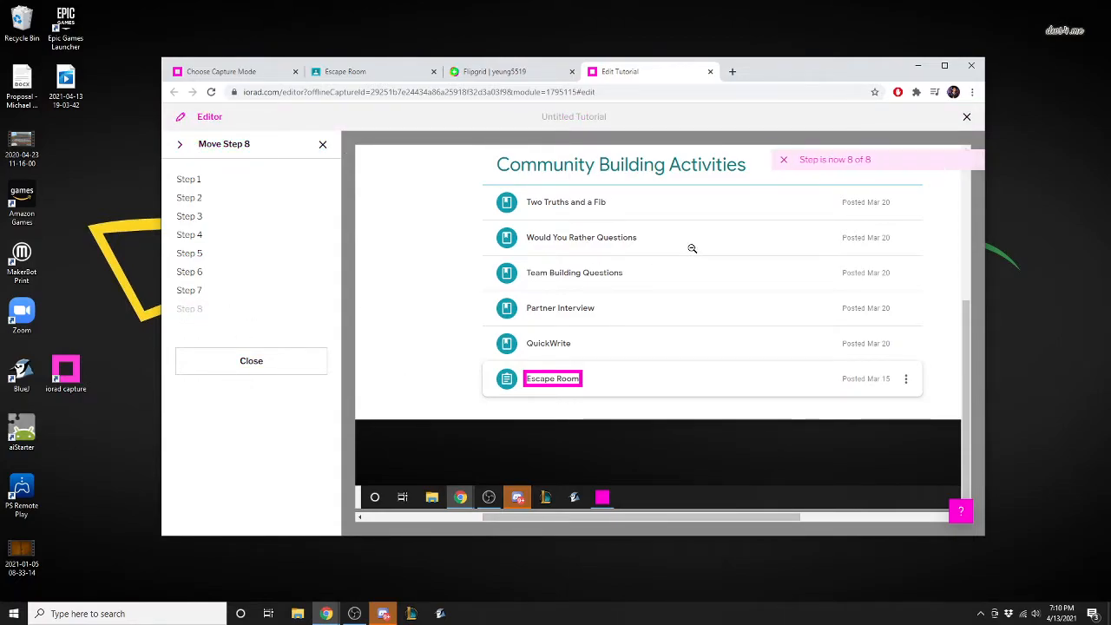
left_click(251, 360)
Go back through the tutorial's steps to step 2, the step for opening the Community Building tab.
left_click(300, 145)
left_click(299, 146)
left_click(300, 146)
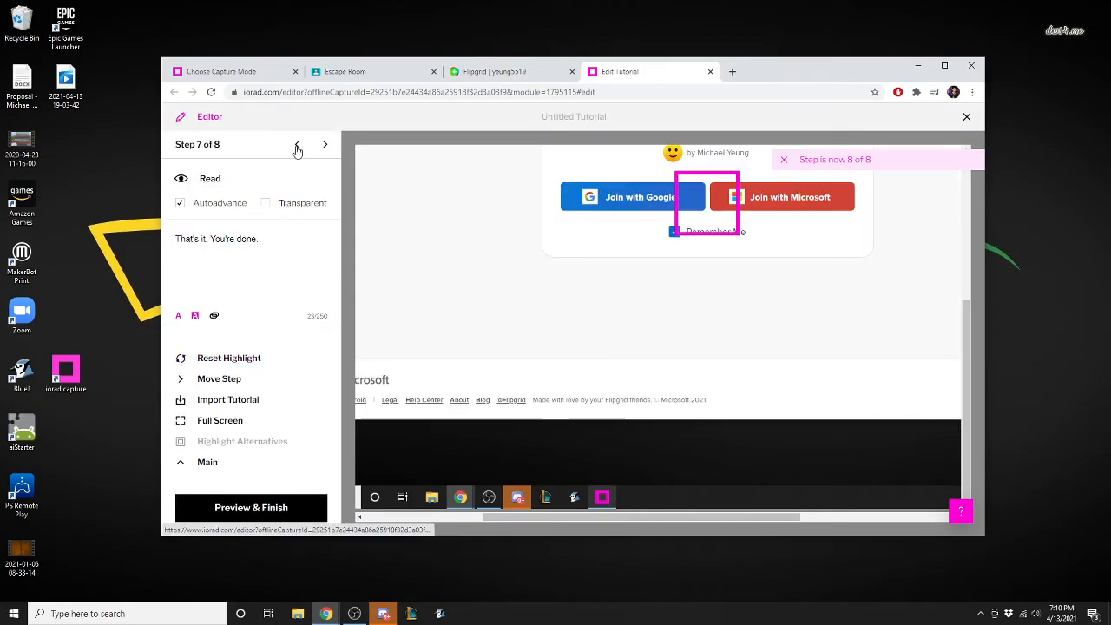
left_click(299, 146)
left_click(299, 147)
left_click(299, 147)
left_click(298, 147)
left_click(326, 145)
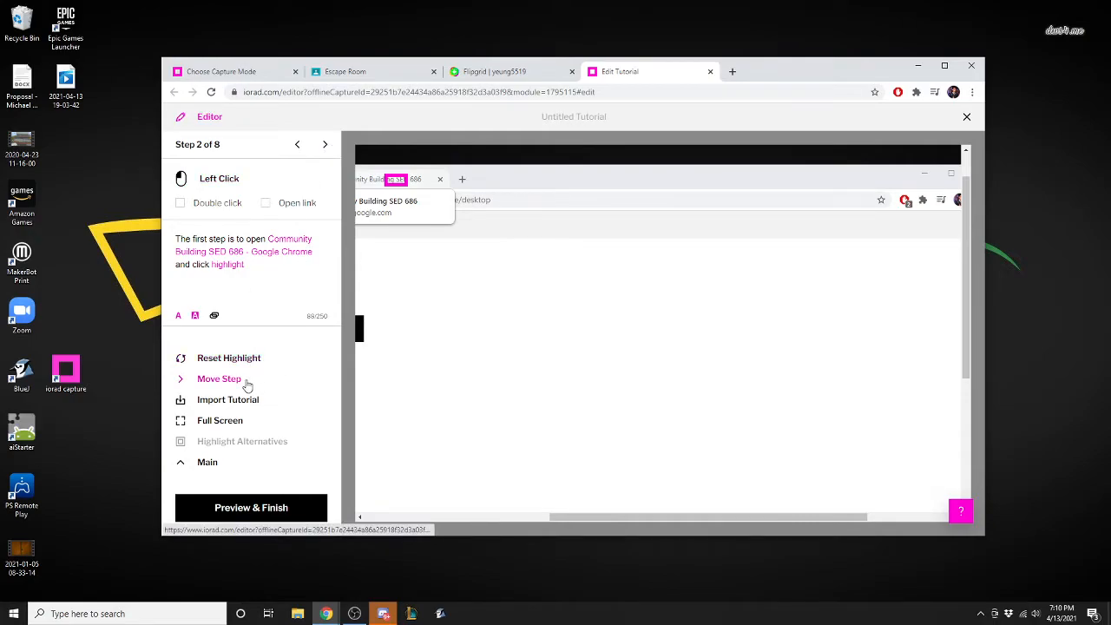
Reset the highlight of step 2 and fit it around the Community Building SED 686 browser tab in the screenshot.
left_click_drag(661, 260, 596, 266)
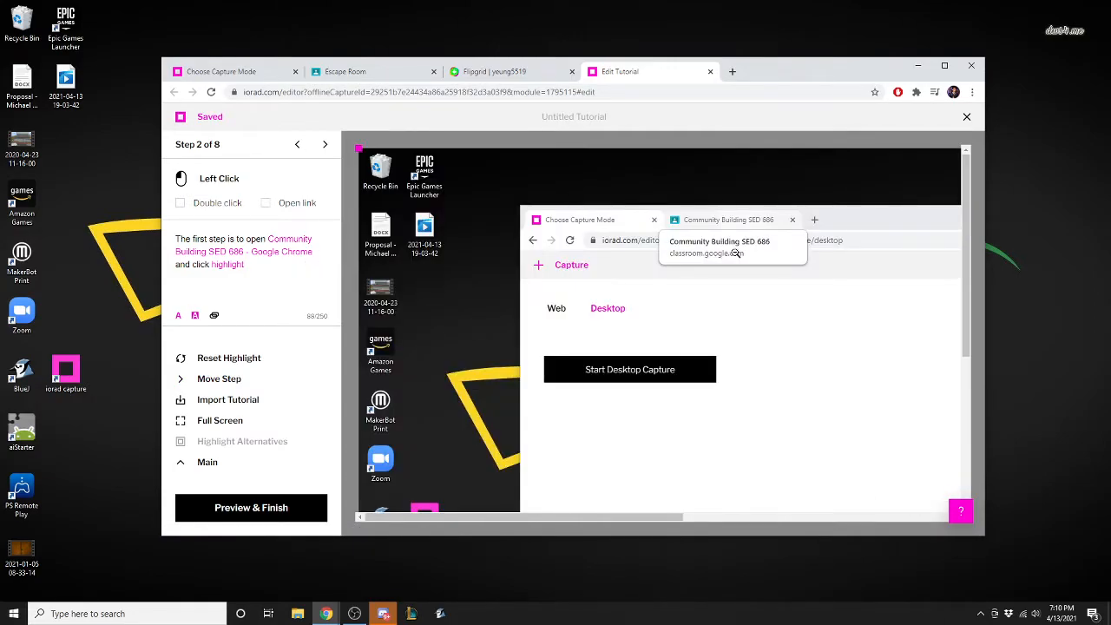
left_click(762, 223)
left_click(648, 208)
left_click(564, 191)
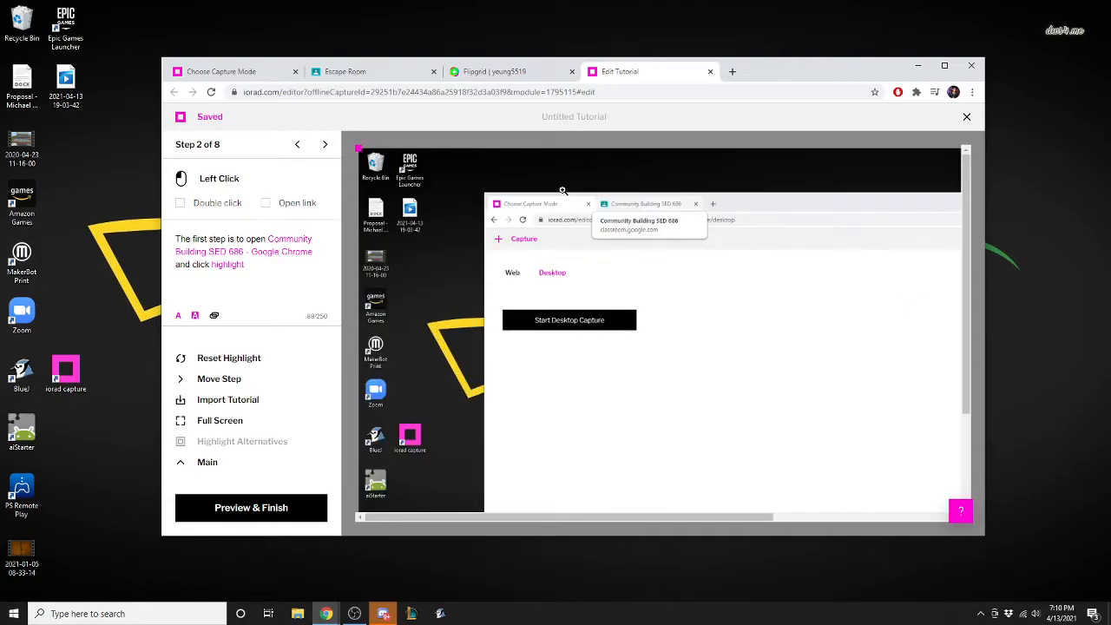
left_click(642, 222)
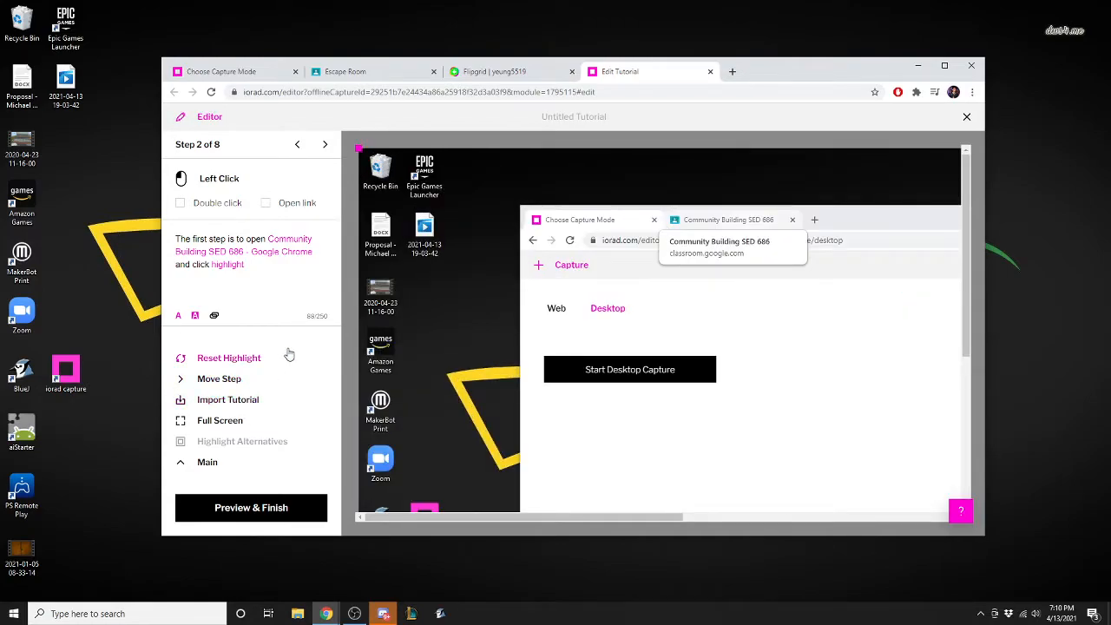
left_click(249, 360)
left_click_drag(914, 448, 694, 221)
left_click_drag(735, 277, 695, 208)
left_click_drag(736, 247, 807, 232)
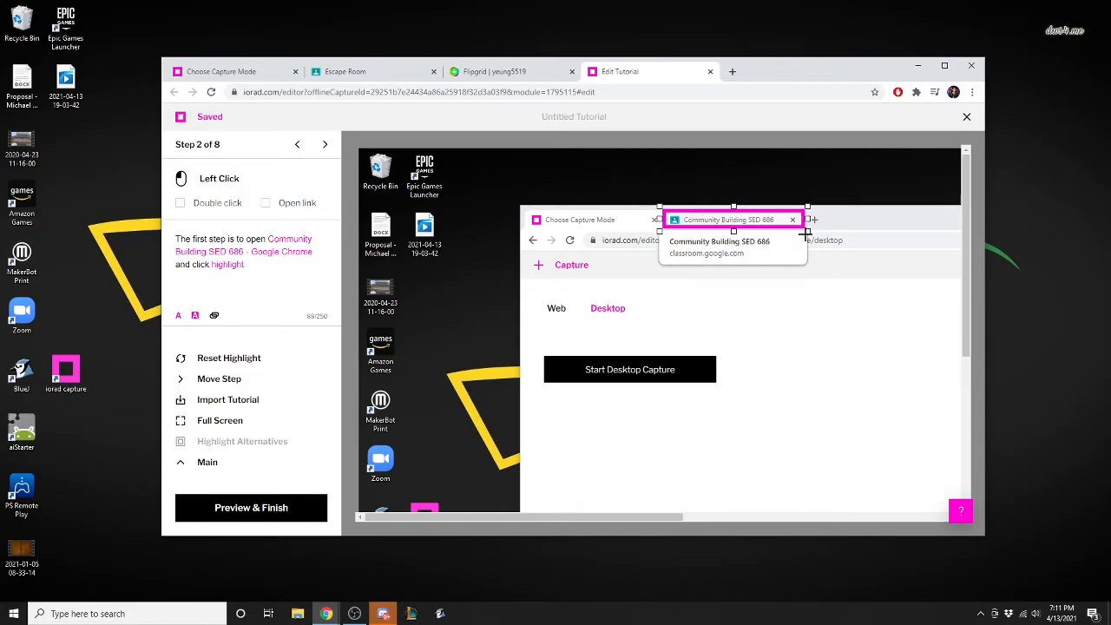
Move step 2, the Community Building tab step, to position 1.
left_click(240, 383)
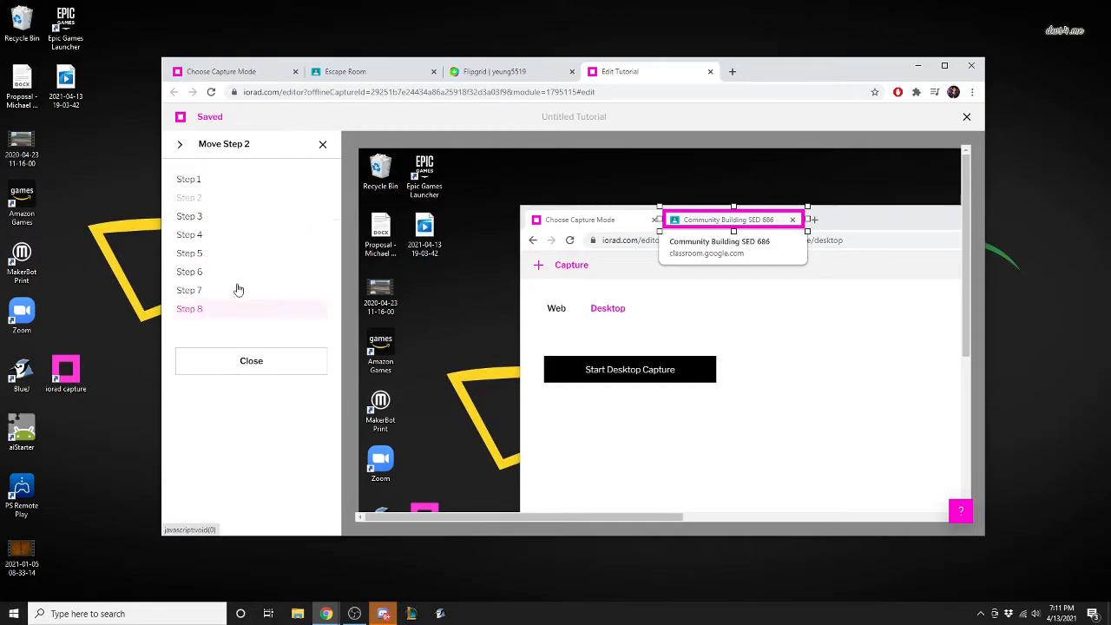
left_click(194, 178)
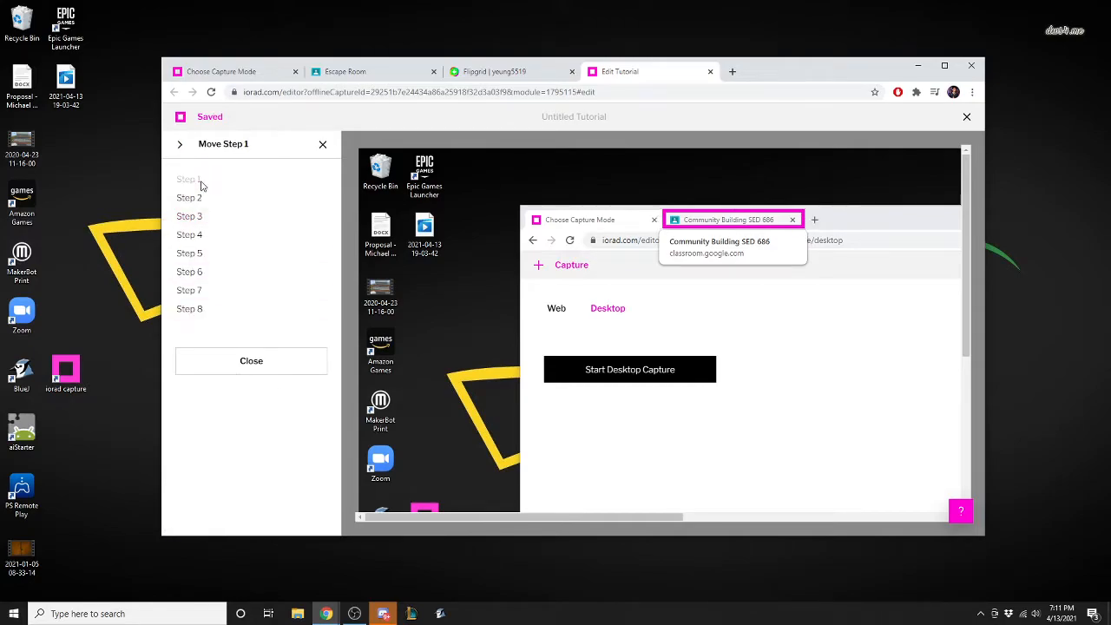
left_click(271, 374)
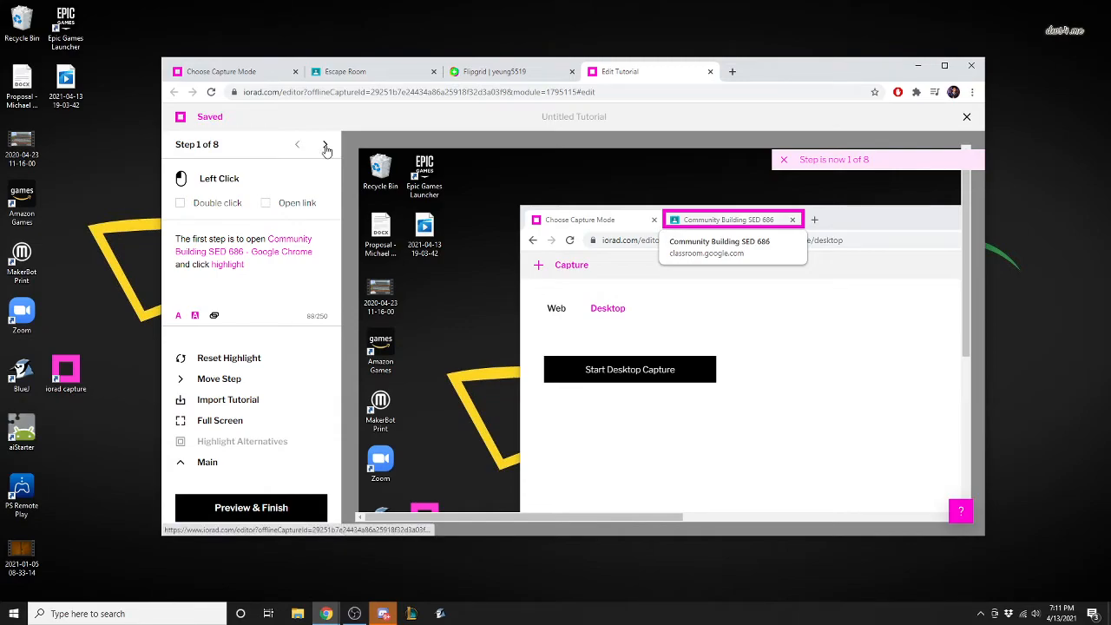
Check the order and highlights of the tutorial's steps from step 2 through step 5.
left_click(325, 146)
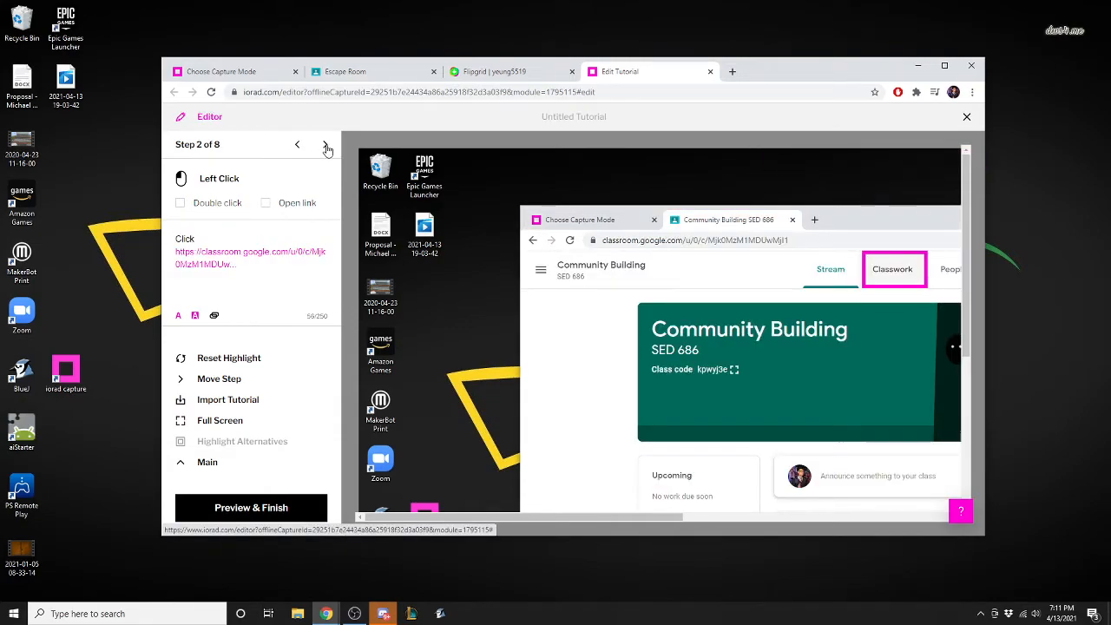
left_click(325, 147)
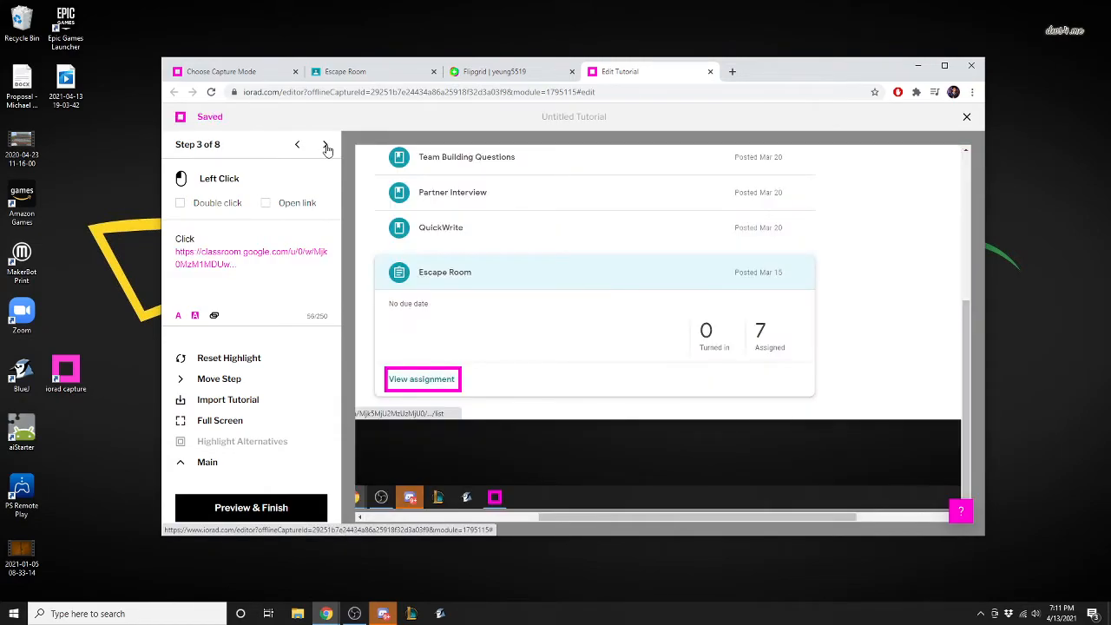
left_click(326, 147)
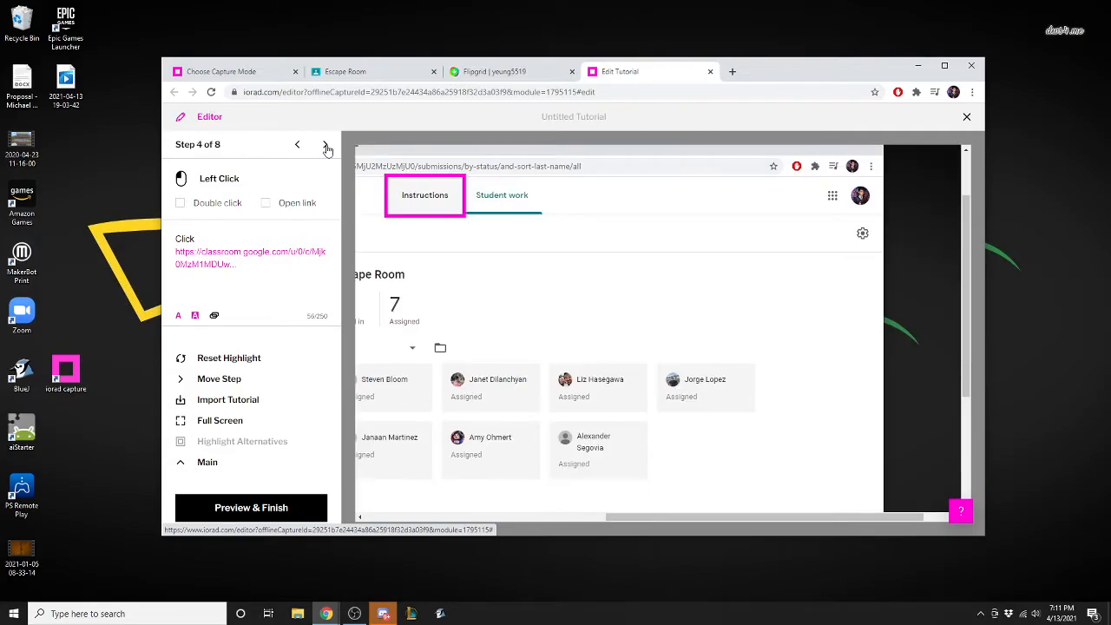
left_click(326, 147)
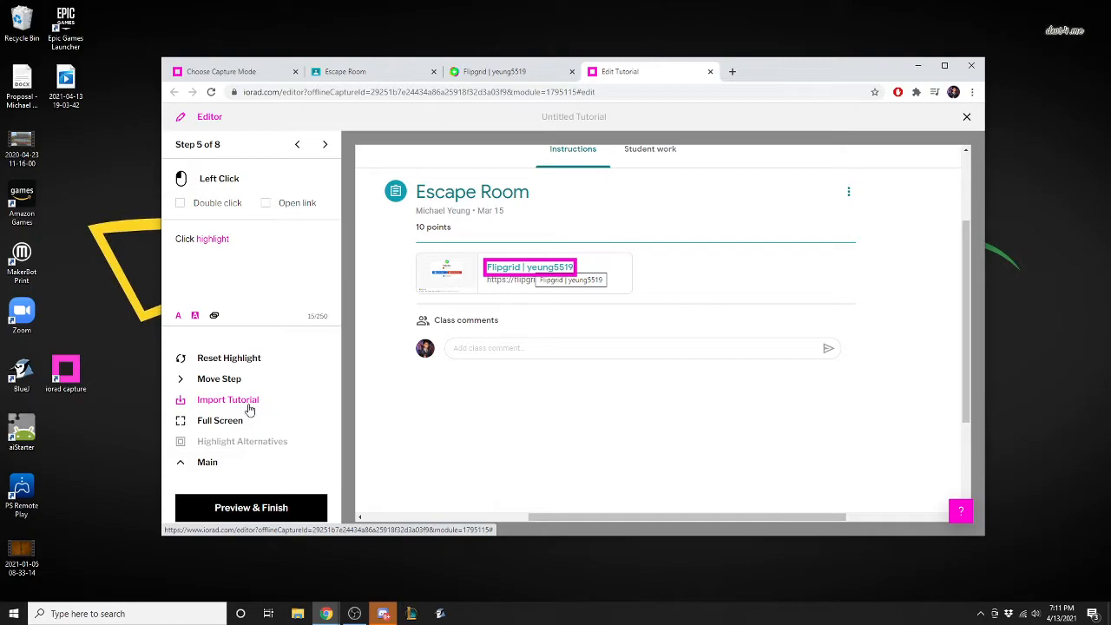
Switch the action type of step 5 to Read and back to Left Click.
left_click(219, 179)
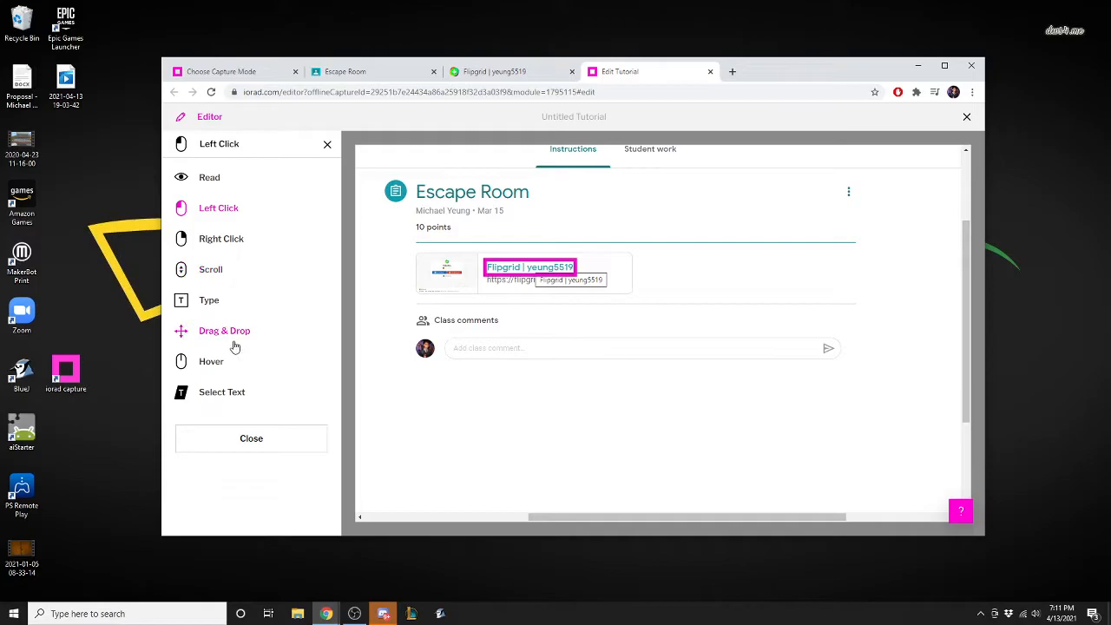
left_click(214, 180)
left_click(216, 183)
left_click(221, 210)
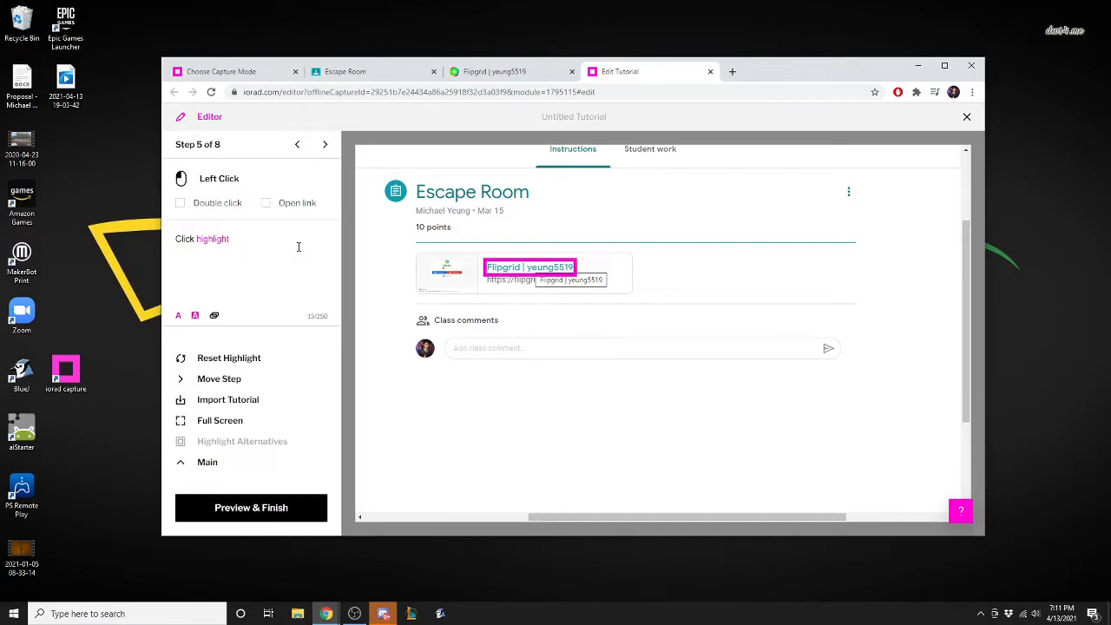
Return to step 1, go on to step 2 and open the voiceover settings for adding audio.
left_click(297, 146)
left_click(297, 147)
left_click(298, 148)
left_click(298, 147)
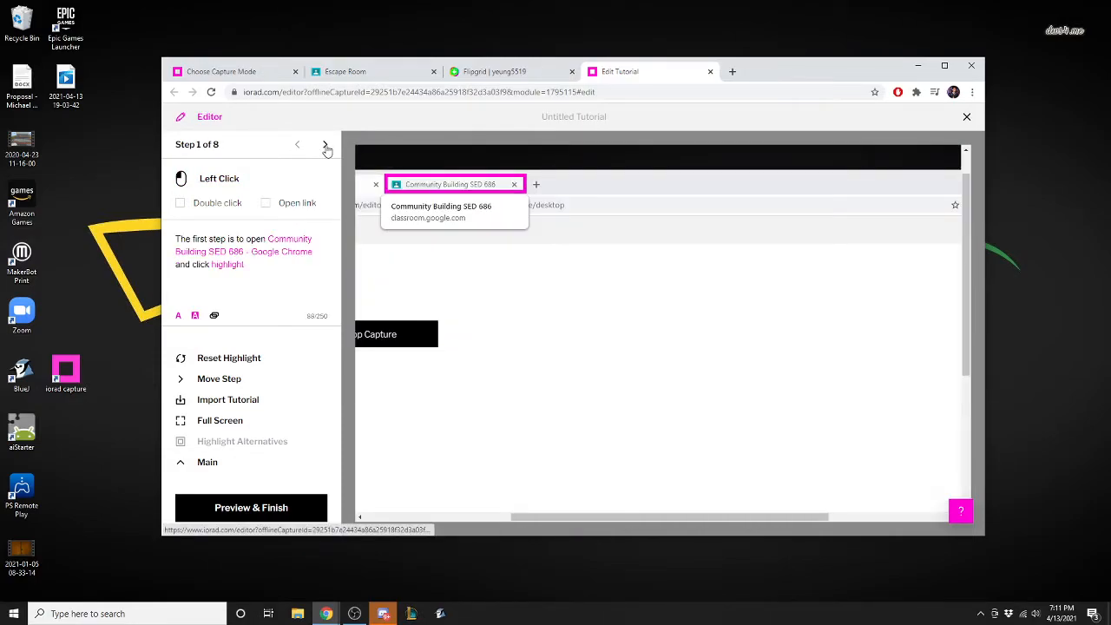
left_click(326, 145)
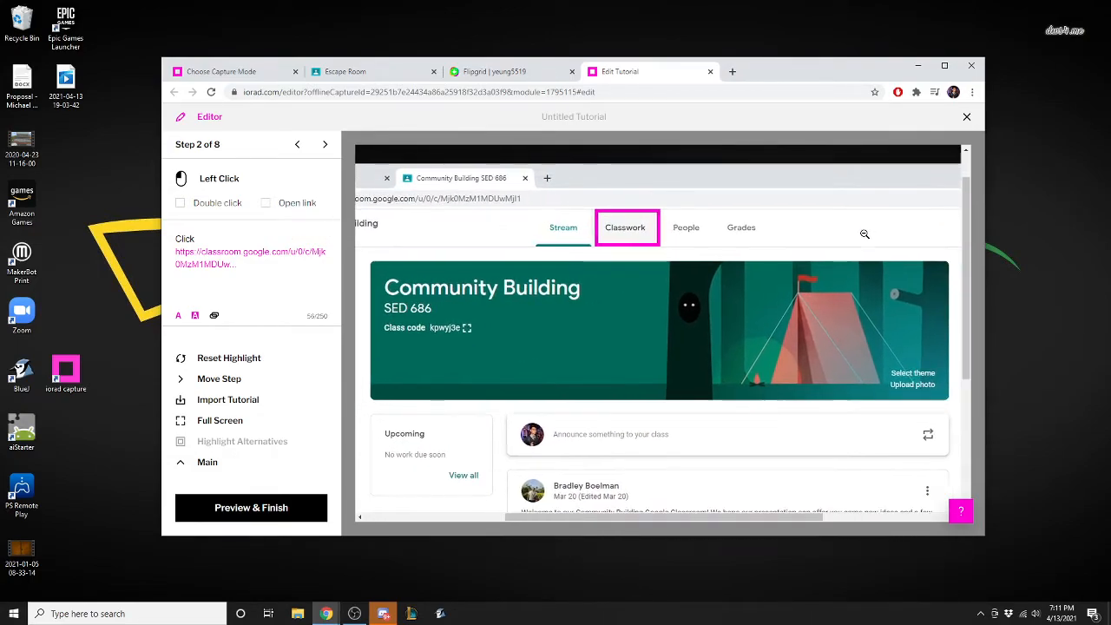
left_click(184, 463)
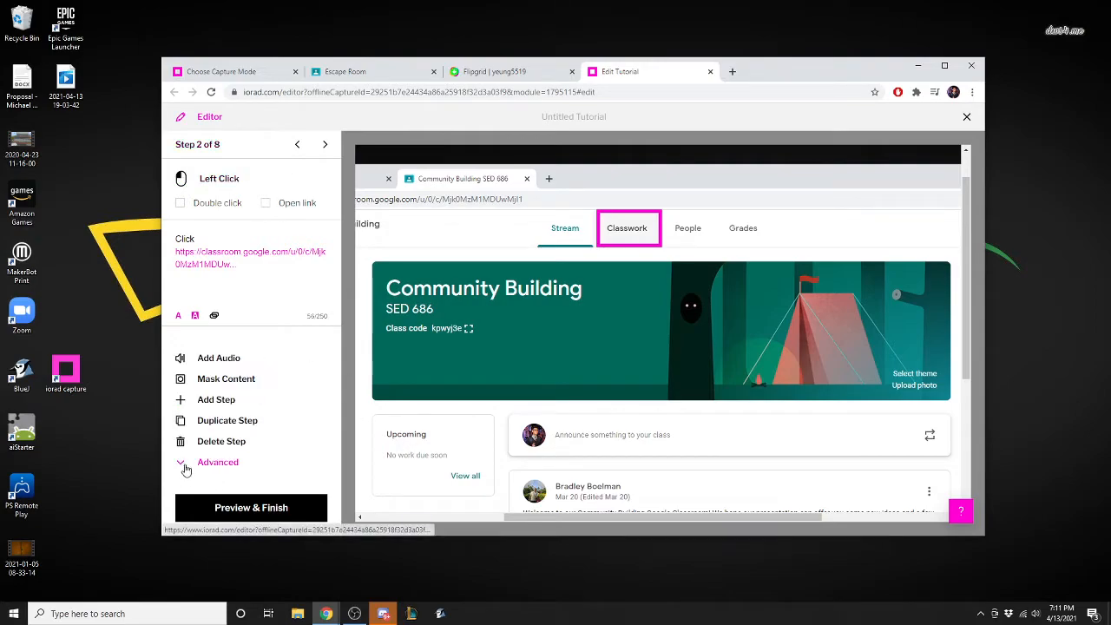
left_click(236, 359)
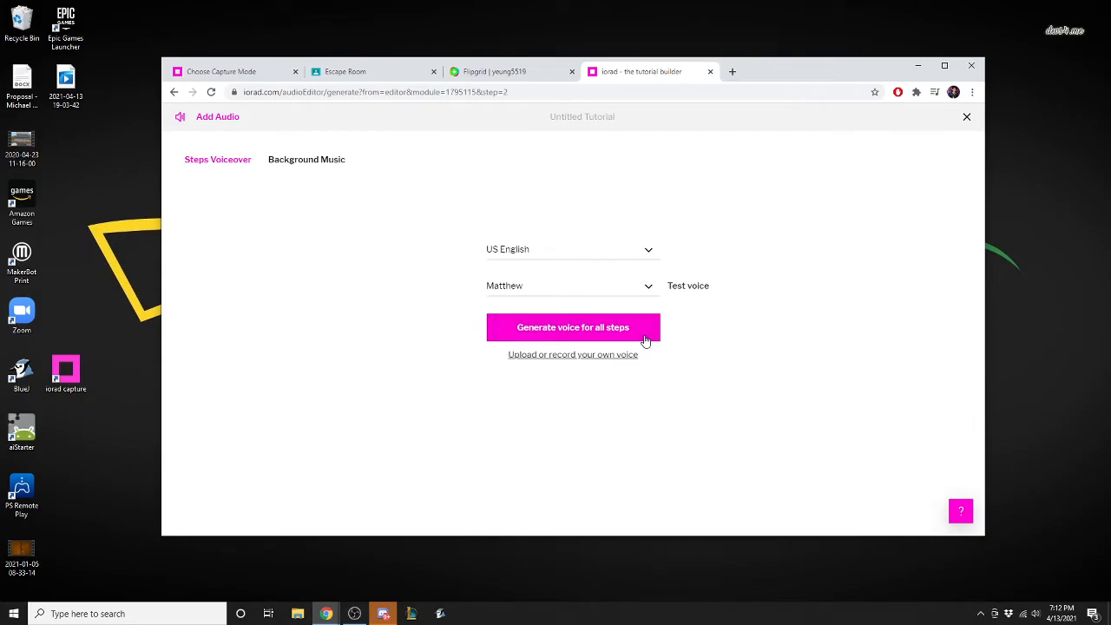
Test the Matthew voice, select and test the Joanna voice, and leave the audio settings without generating a voiceover.
left_click(689, 288)
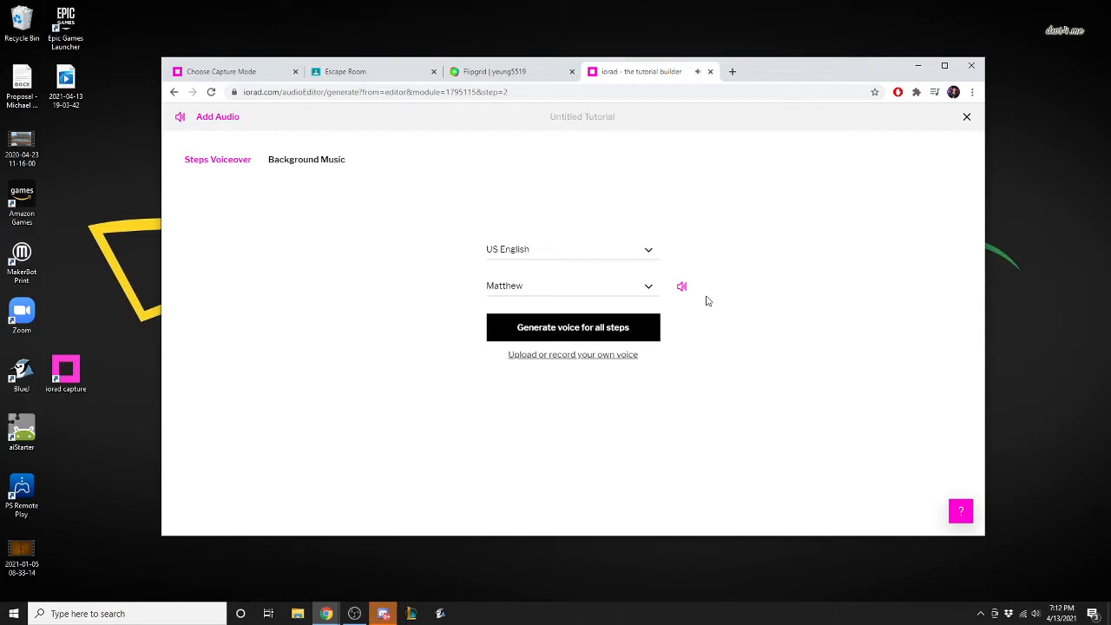
left_click(646, 288)
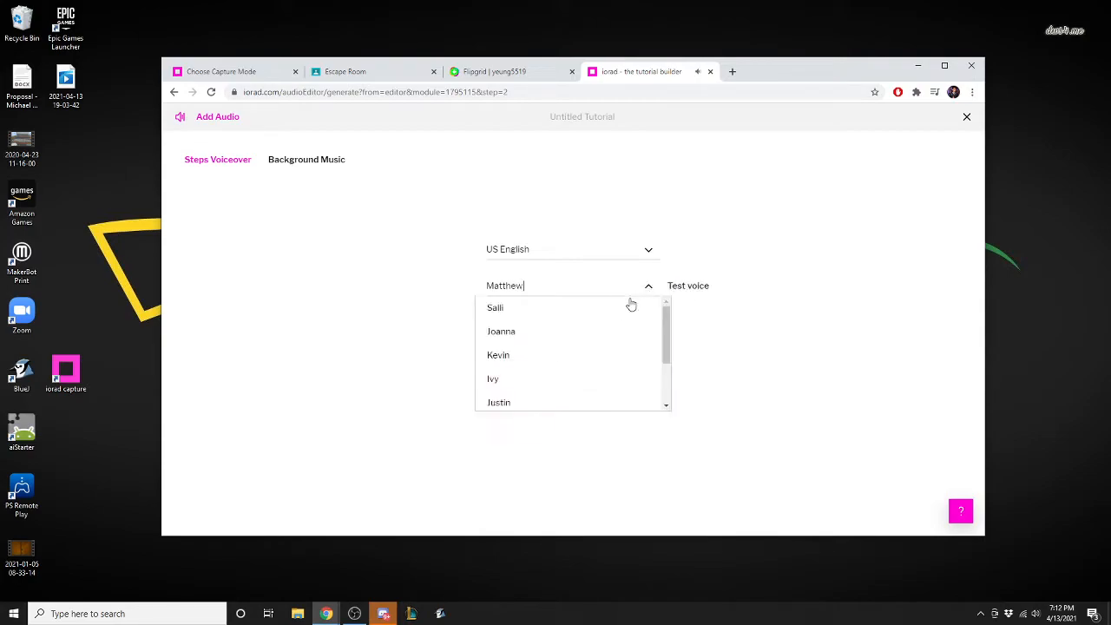
left_click(661, 326)
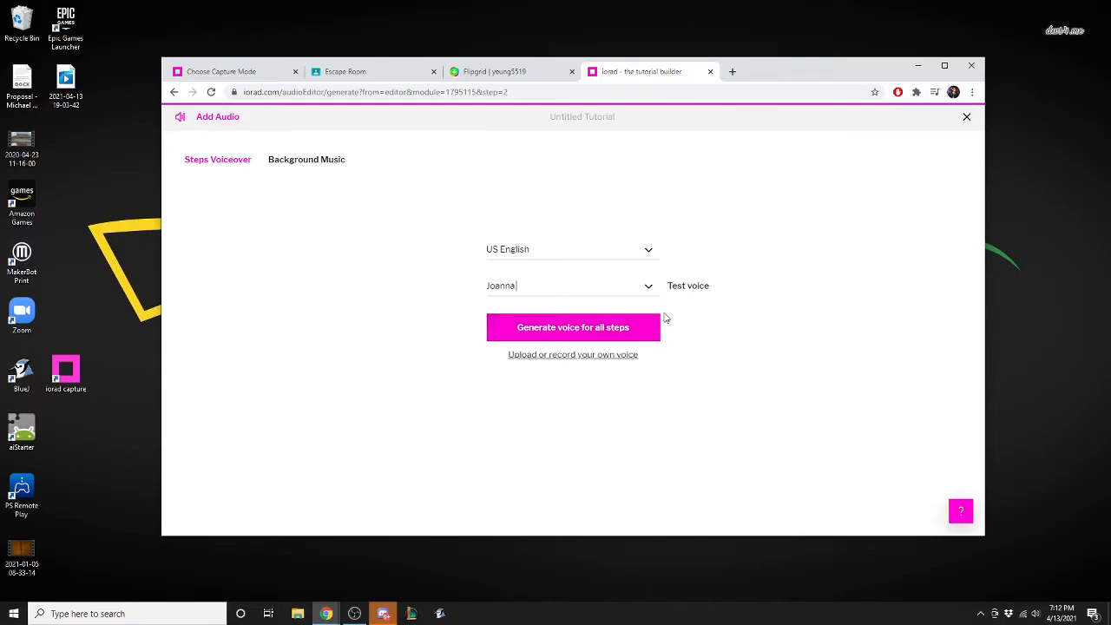
left_click(690, 290)
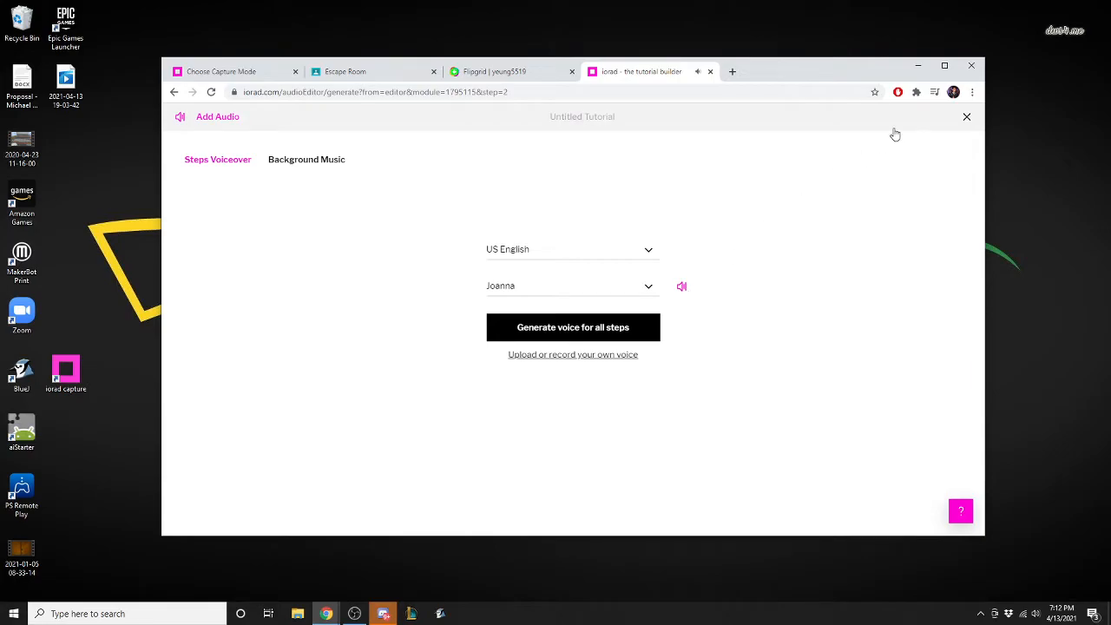
left_click(965, 117)
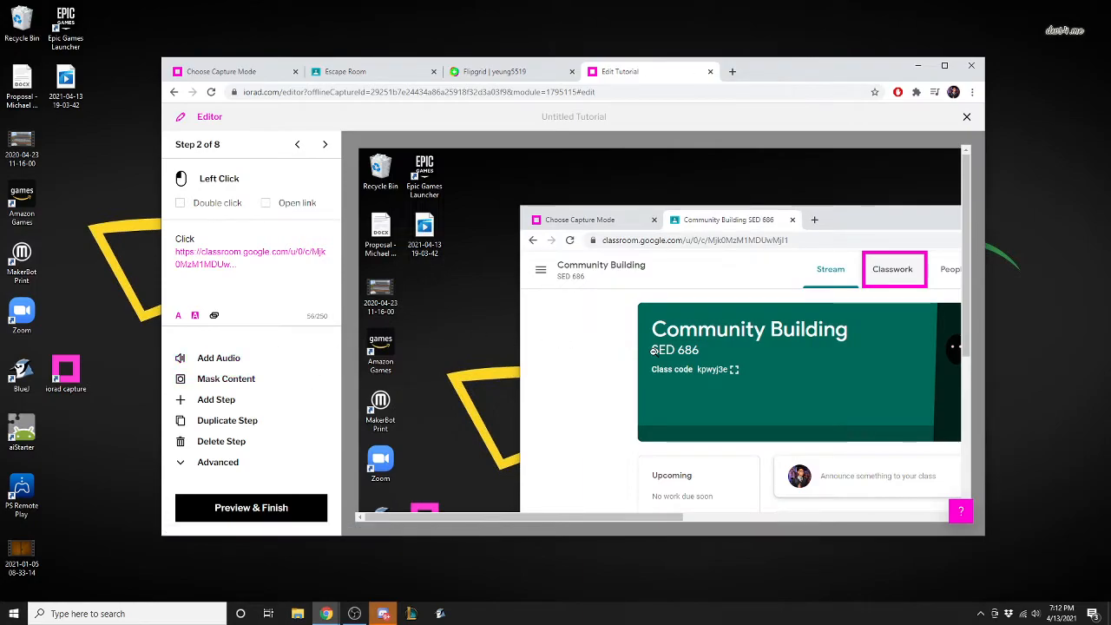
Return to step 1 and permanently blur the Capture heading in its screenshot using the Blur mask.
left_click(297, 144)
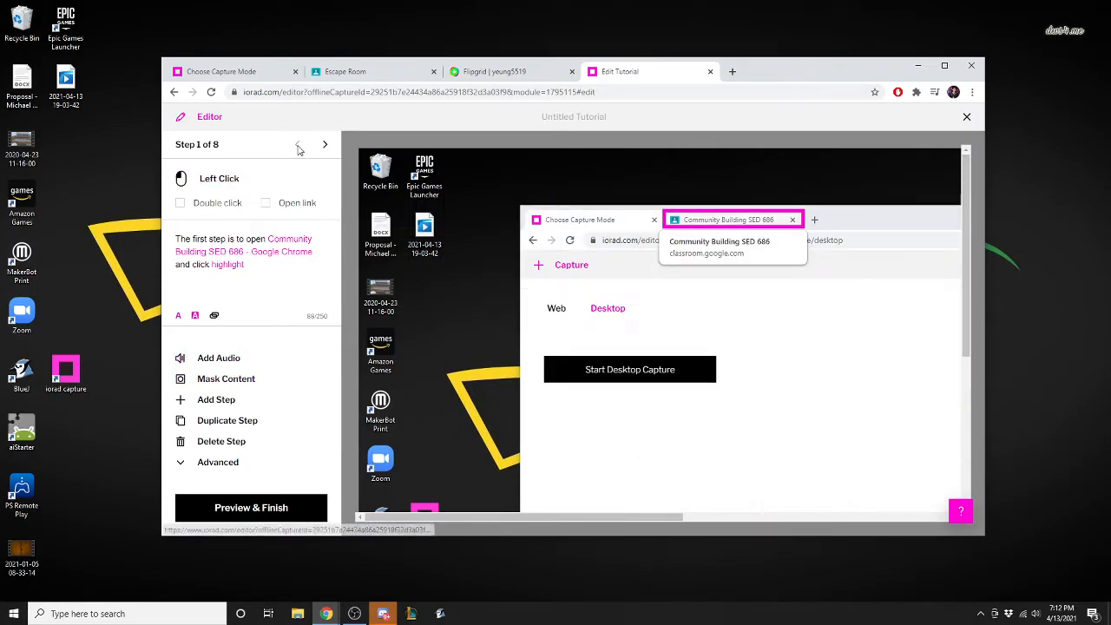
left_click(224, 382)
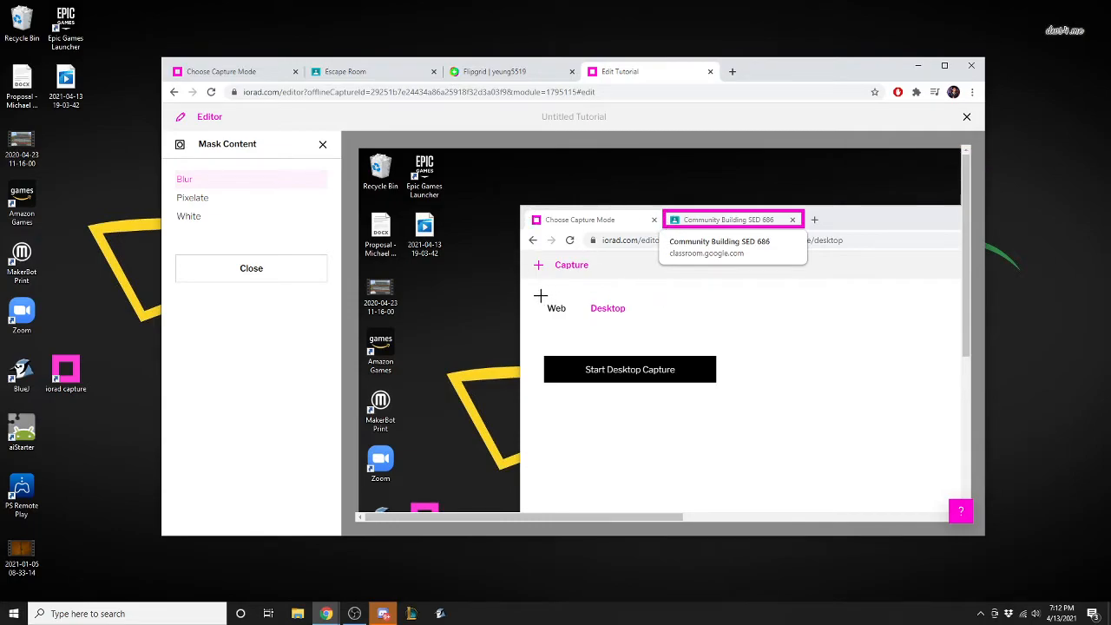
left_click_drag(526, 252, 596, 278)
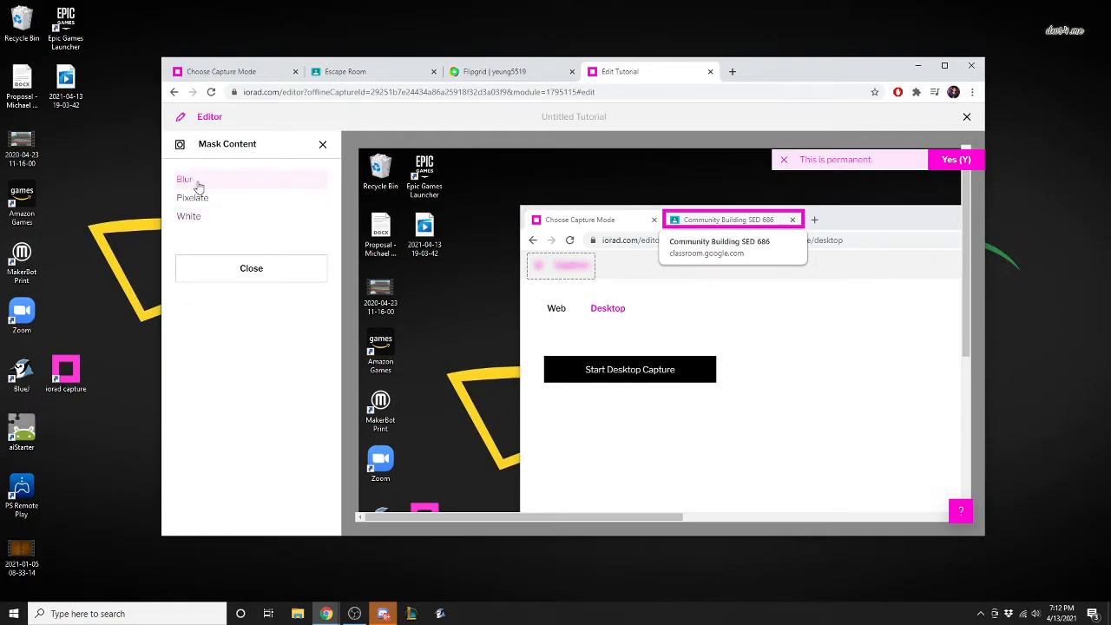
left_click(269, 274)
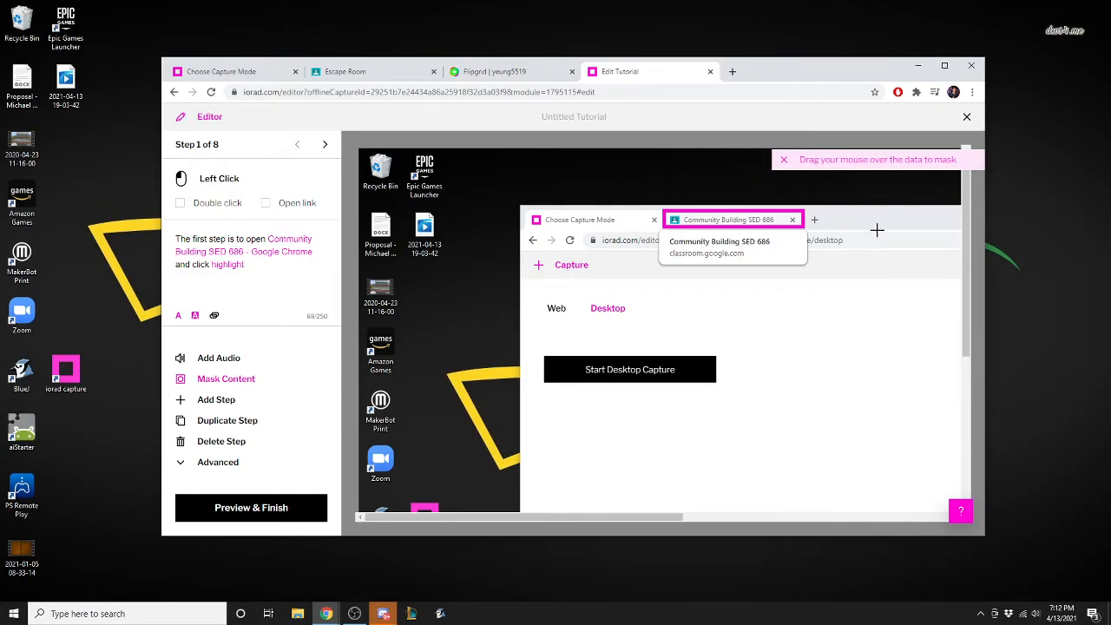
left_click_drag(526, 249, 598, 278)
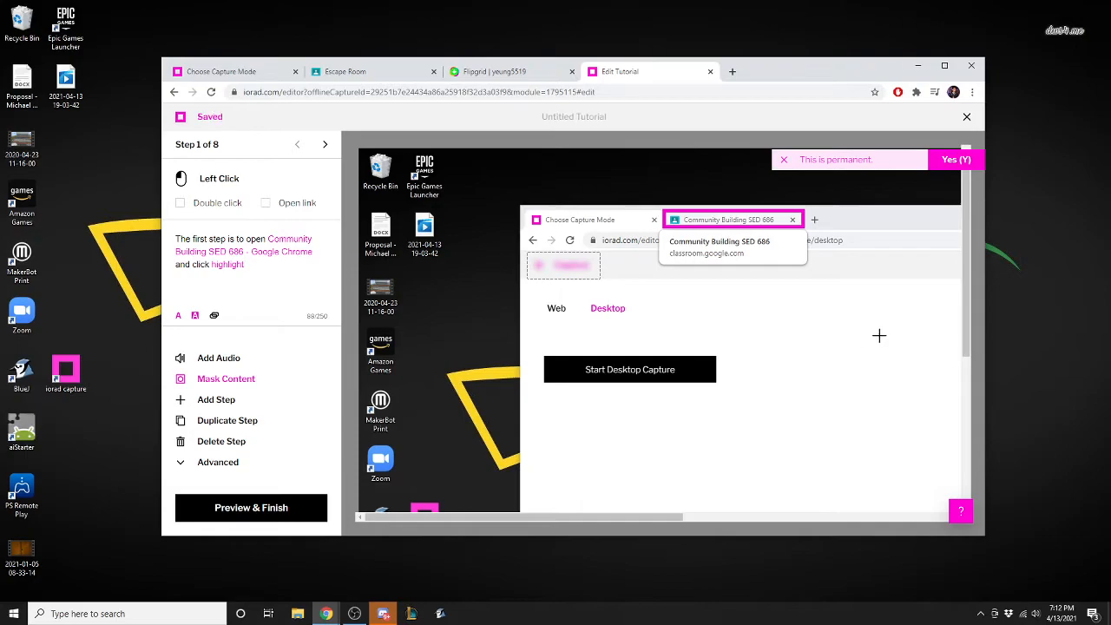
left_click(958, 161)
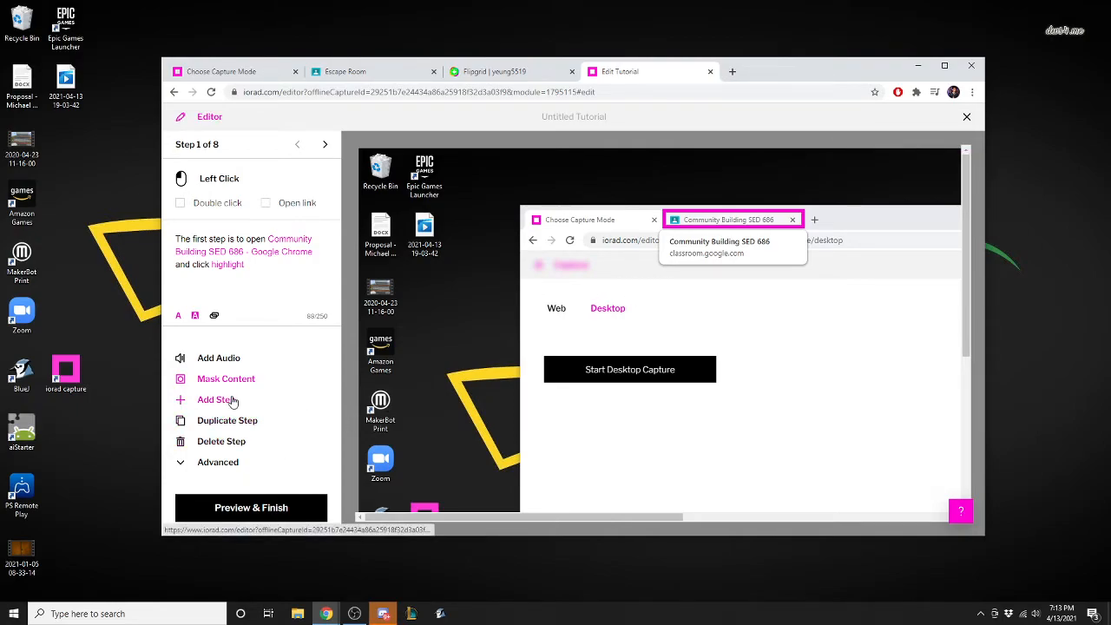
Look through steps 2 and 3, return to step 1, and view its advanced options and link entry field.
left_click(325, 145)
left_click(327, 145)
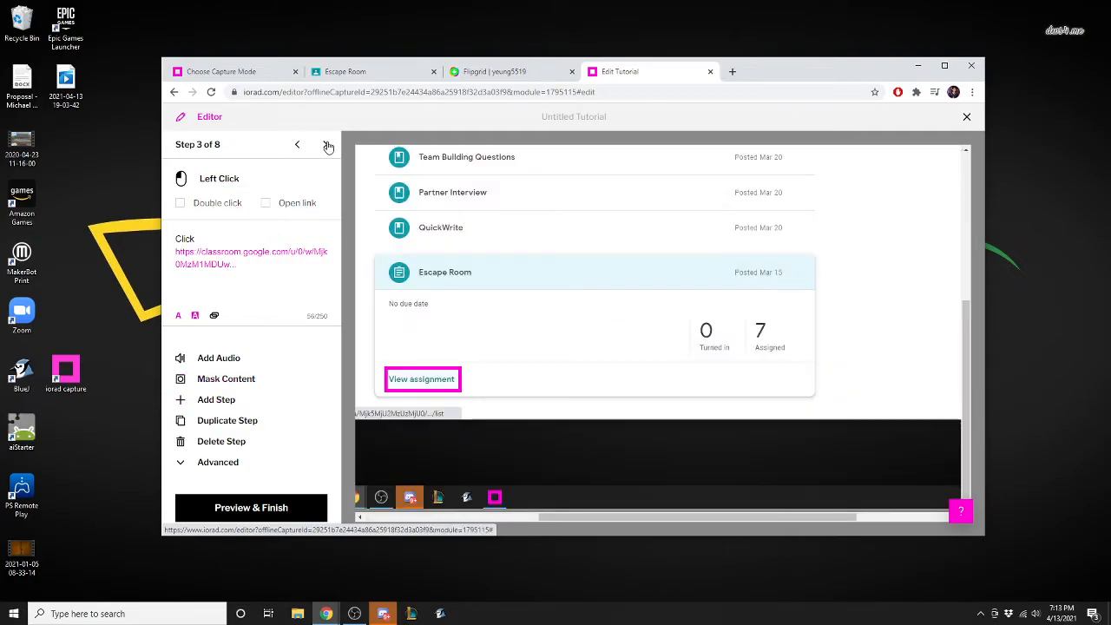
left_click(303, 145)
left_click(303, 145)
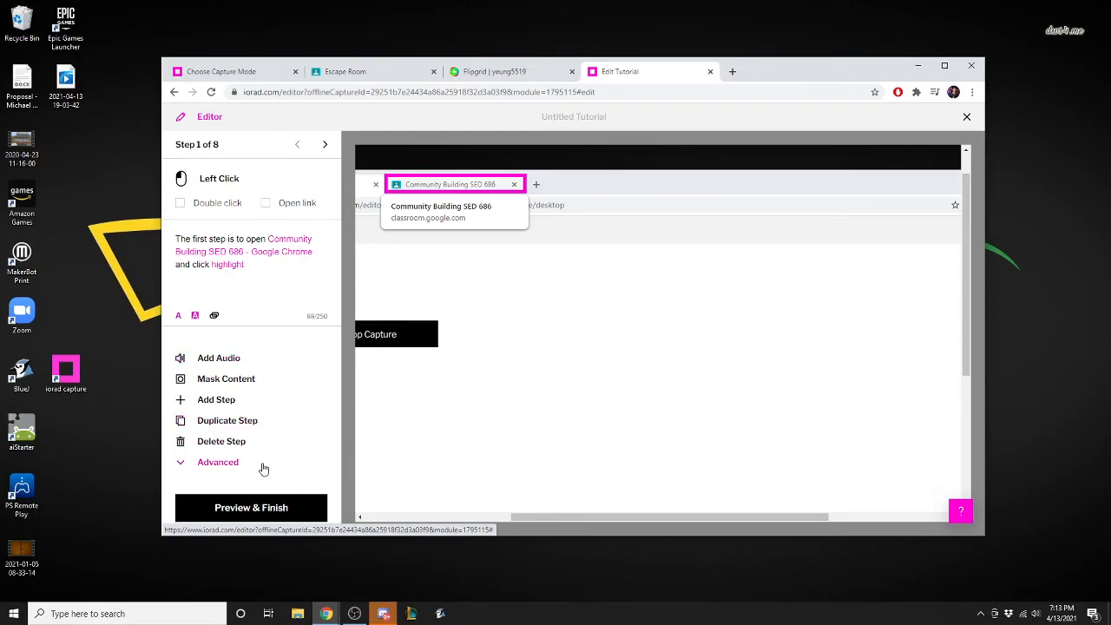
left_click(232, 466)
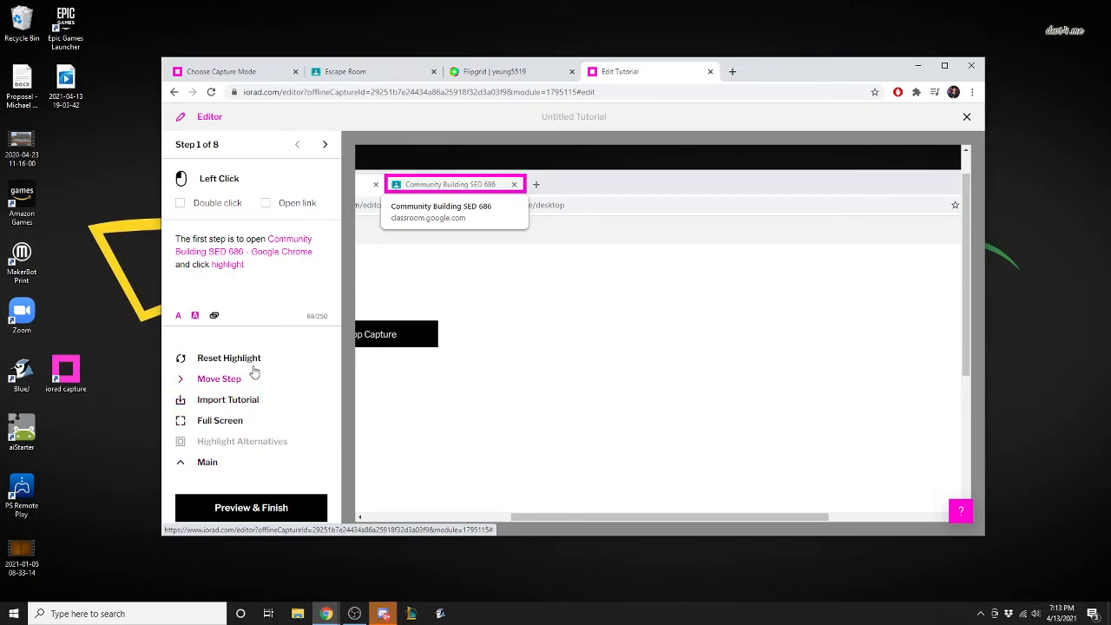
left_click(211, 465)
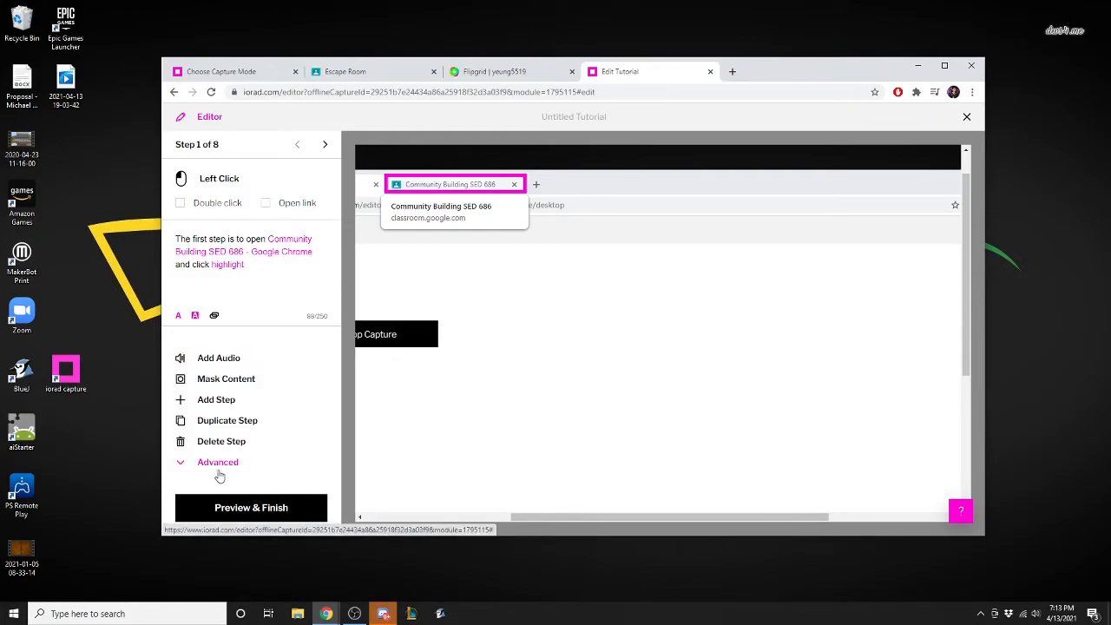
left_click(214, 317)
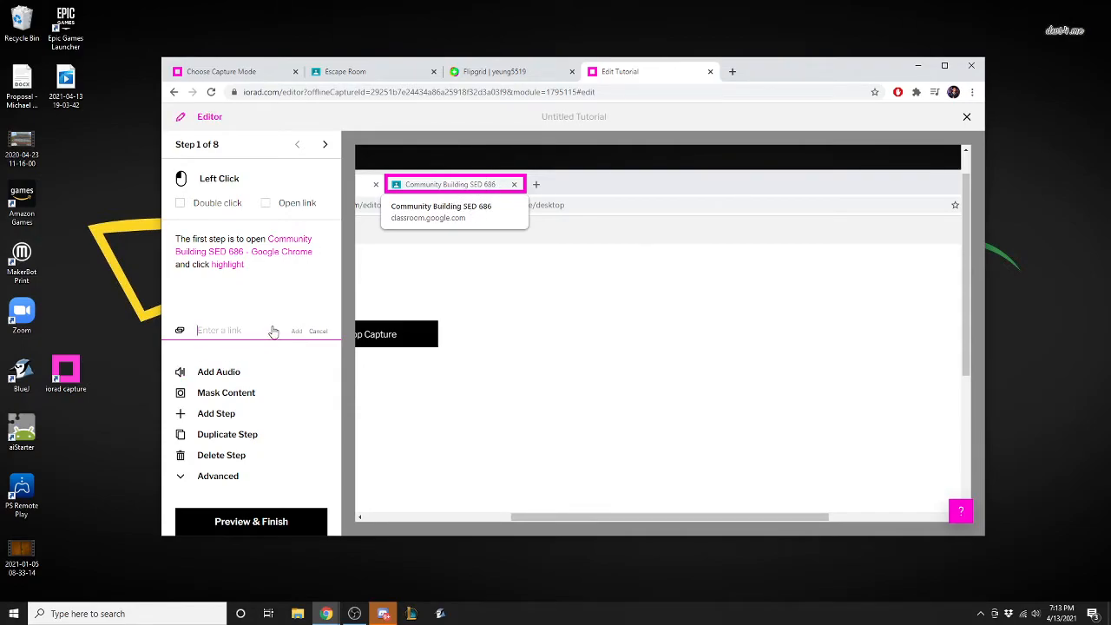
left_click(318, 333)
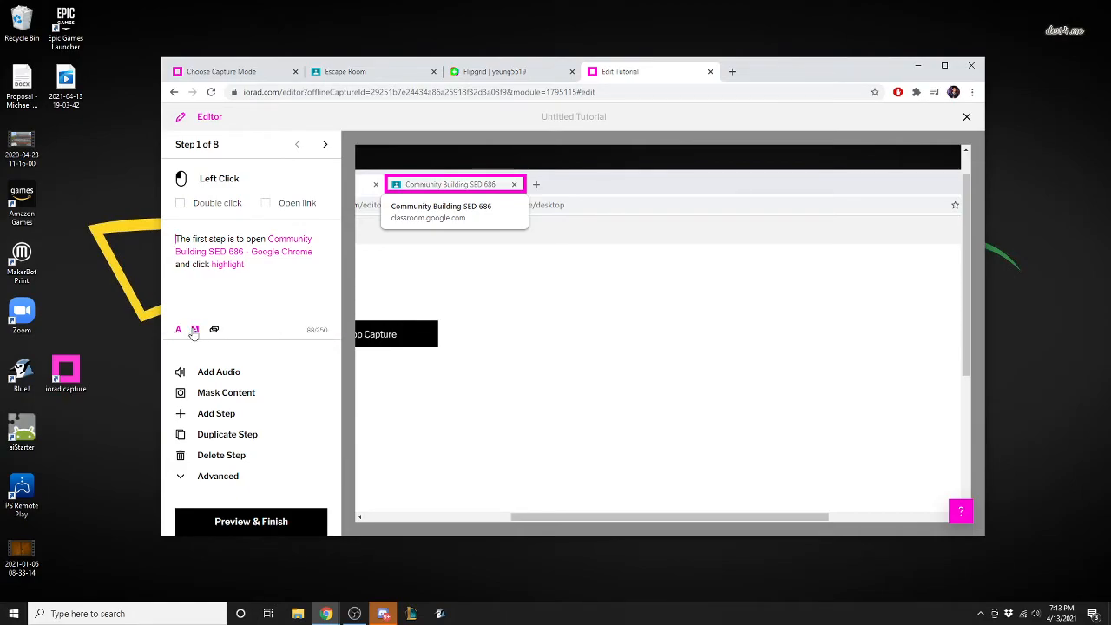
Remove the words "and click highlight" from step 1's instruction text.
left_click_drag(178, 239, 282, 269)
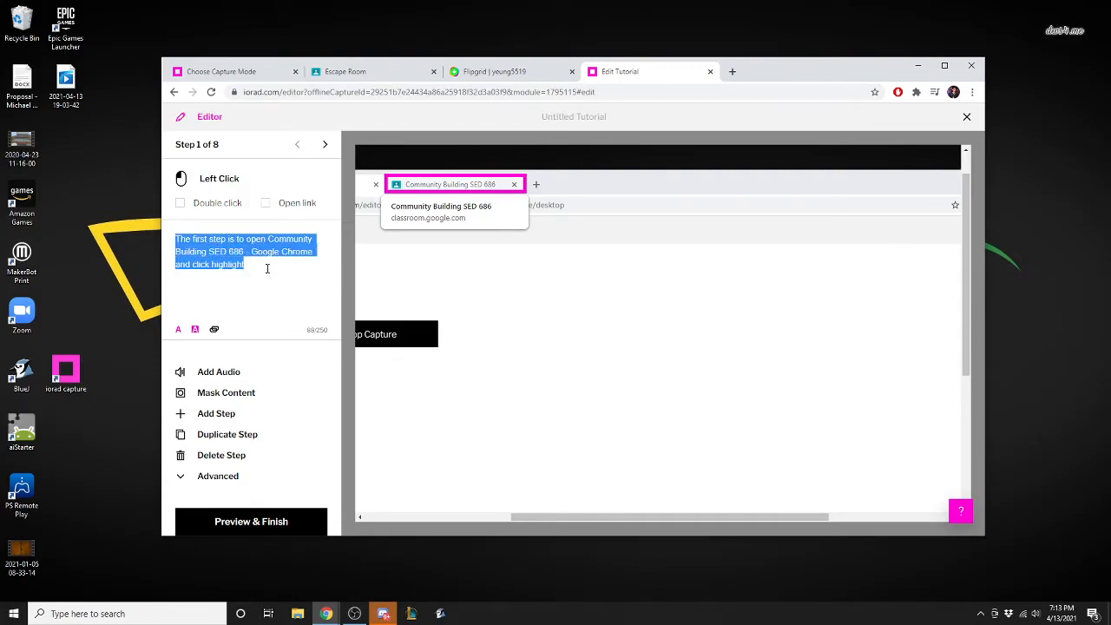
left_click(259, 265)
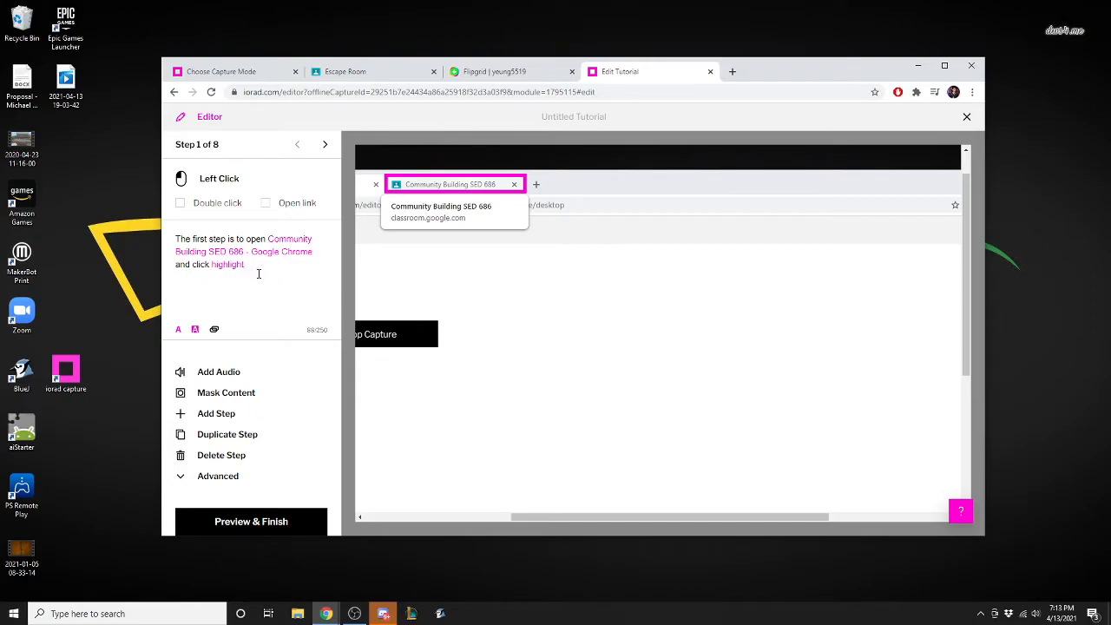
left_click_drag(218, 269, 168, 275)
key("BackSpace")
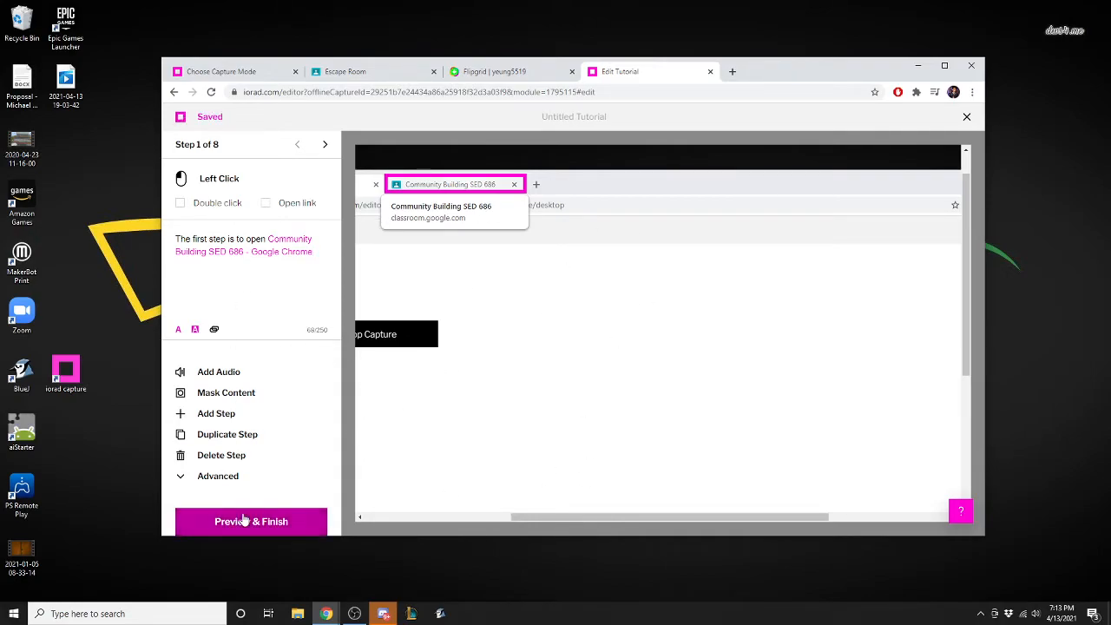
Preview the tutorial, add text-to-speech, play it through to step 2, and look at the title and description settings.
left_click(278, 526)
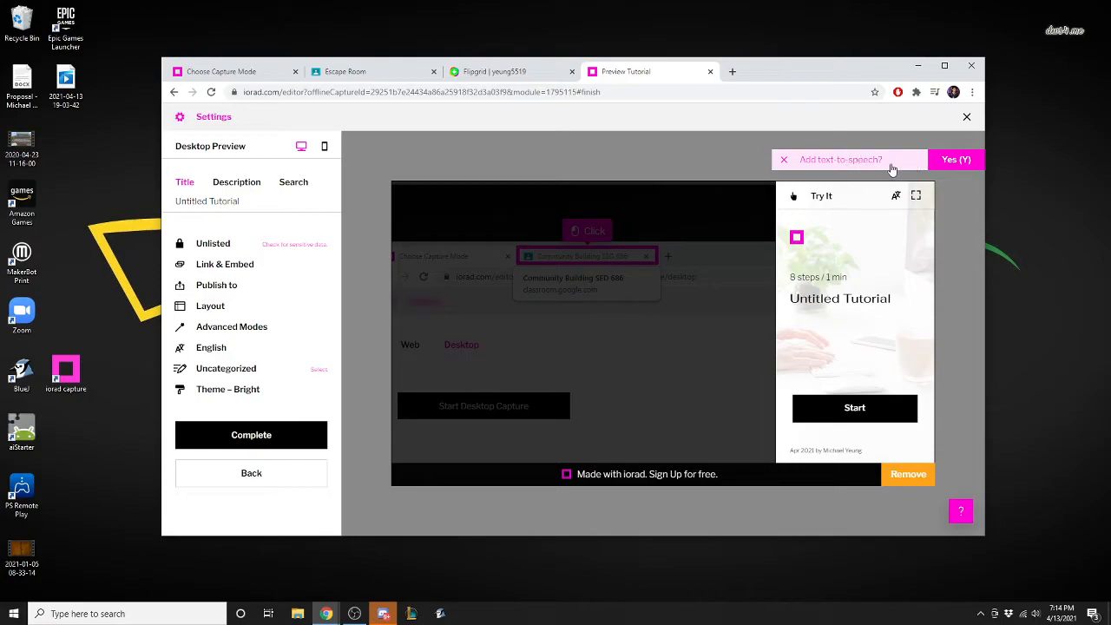
left_click(953, 161)
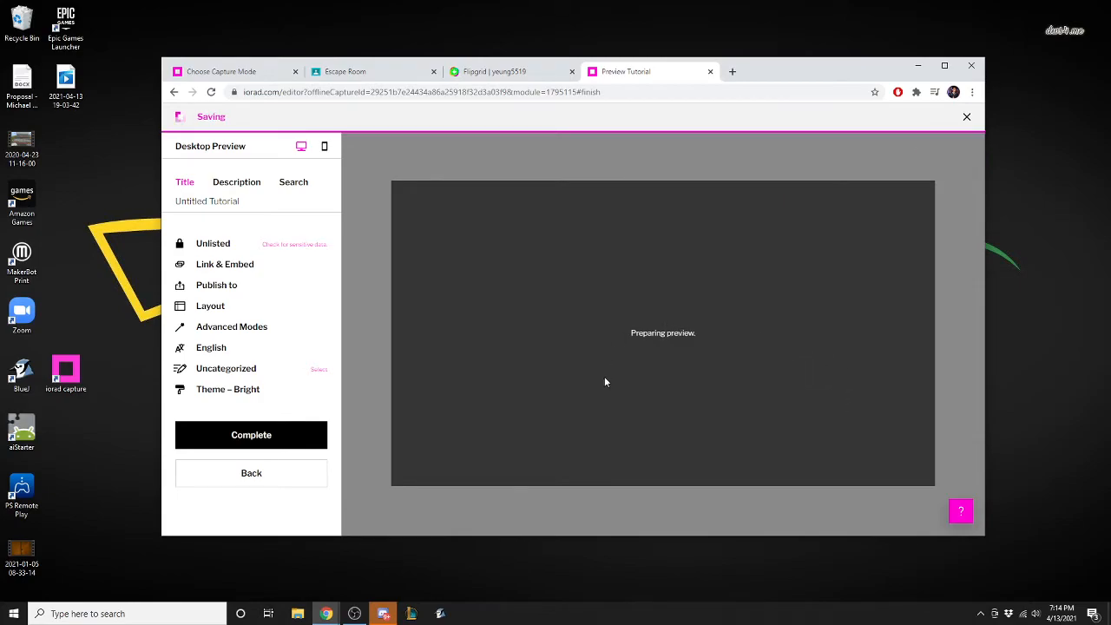
left_click(875, 417)
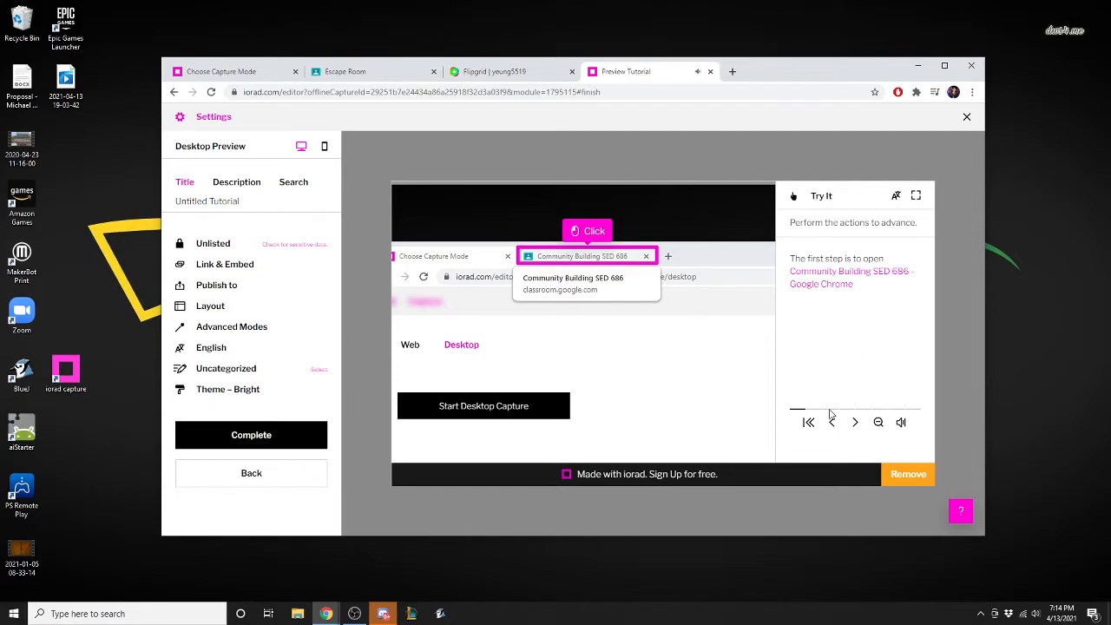
left_click(855, 423)
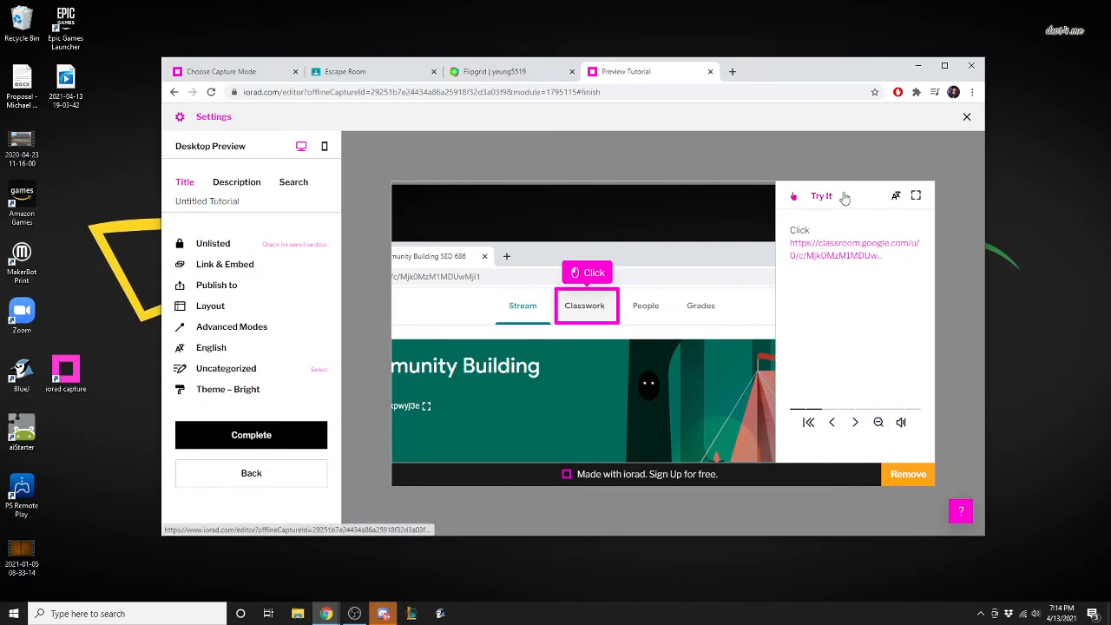
left_click(245, 186)
left_click(187, 186)
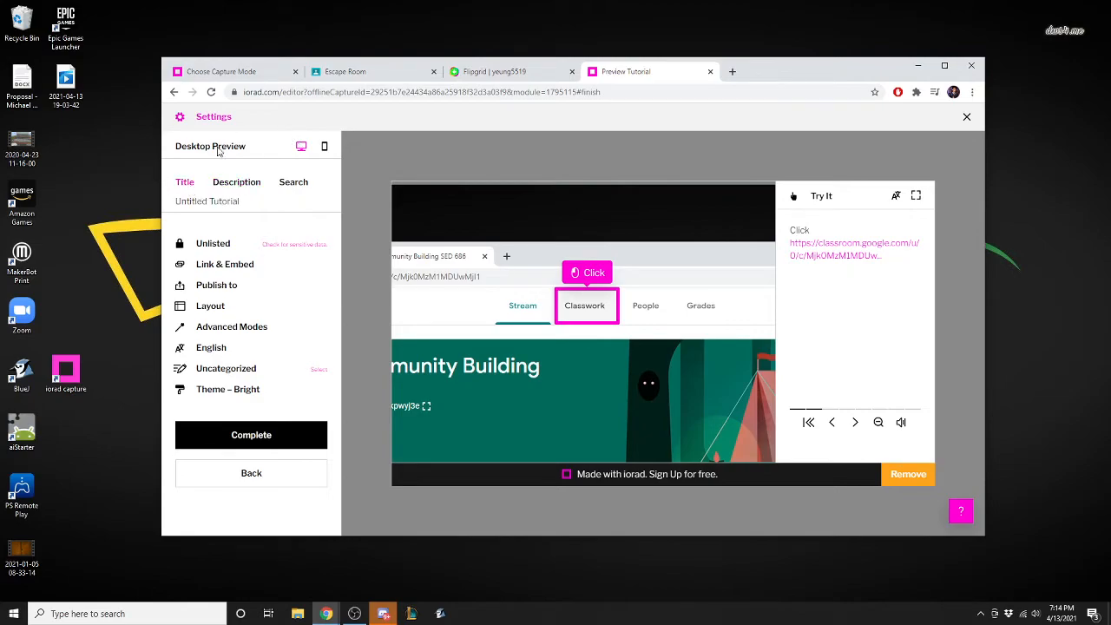
Go back to the editor and replace the URL in step 2's instruction with "Classroom".
left_click(281, 472)
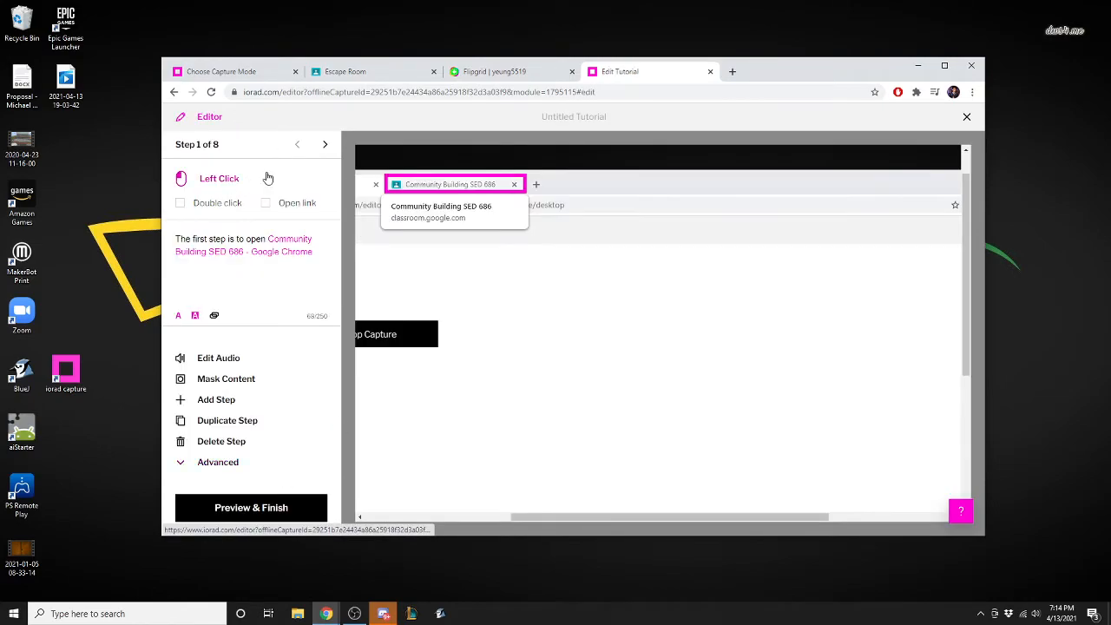
left_click(325, 145)
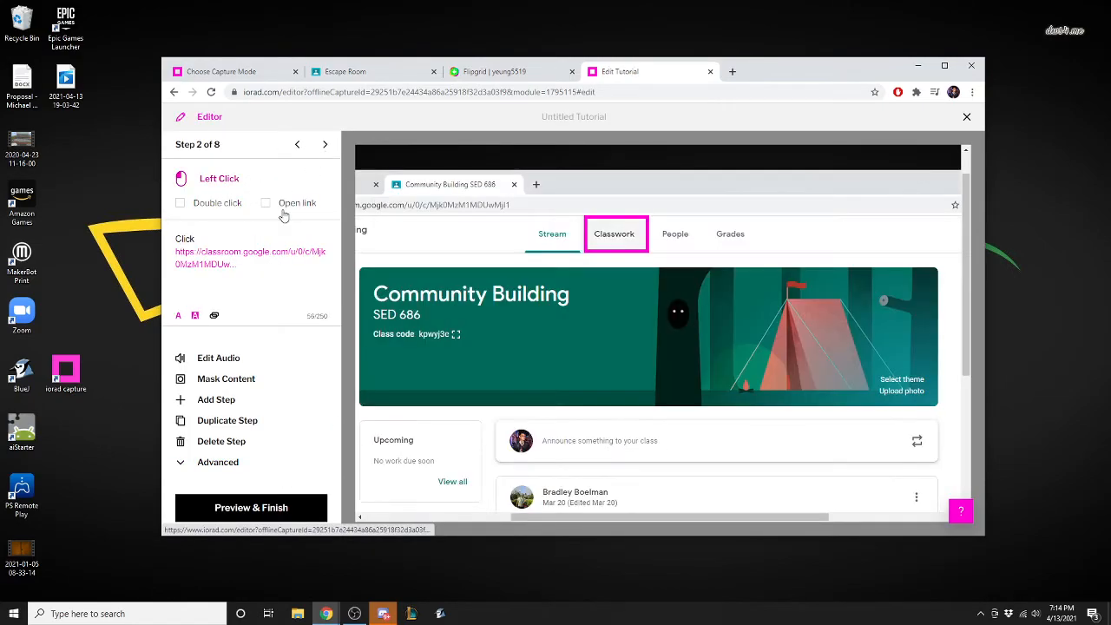
left_click(263, 264)
left_click_drag(264, 264, 163, 255)
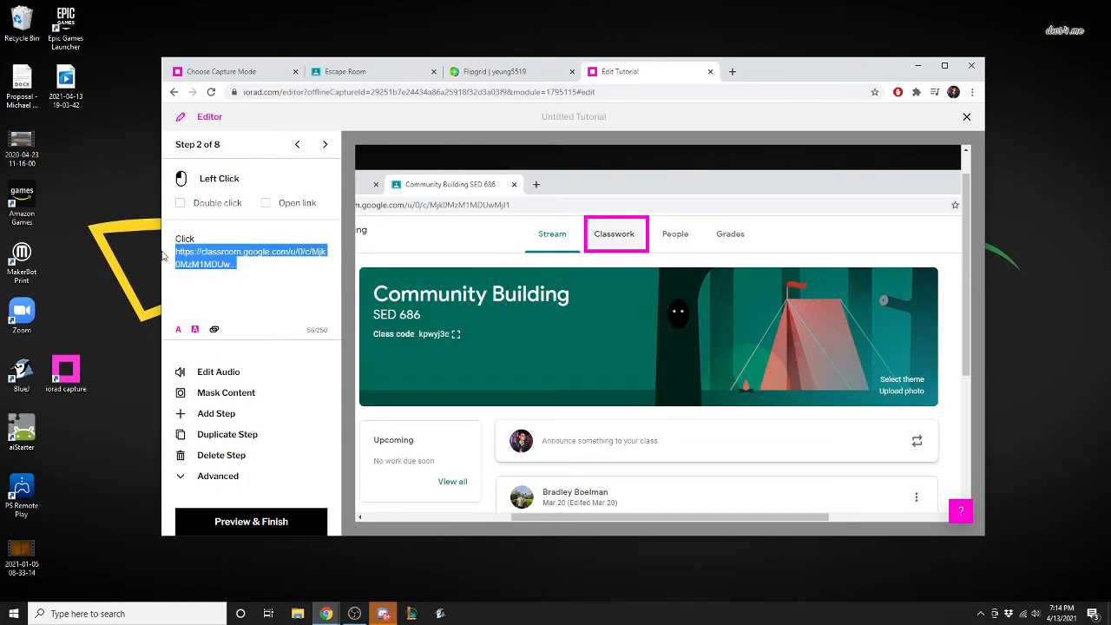
type("Classroom")
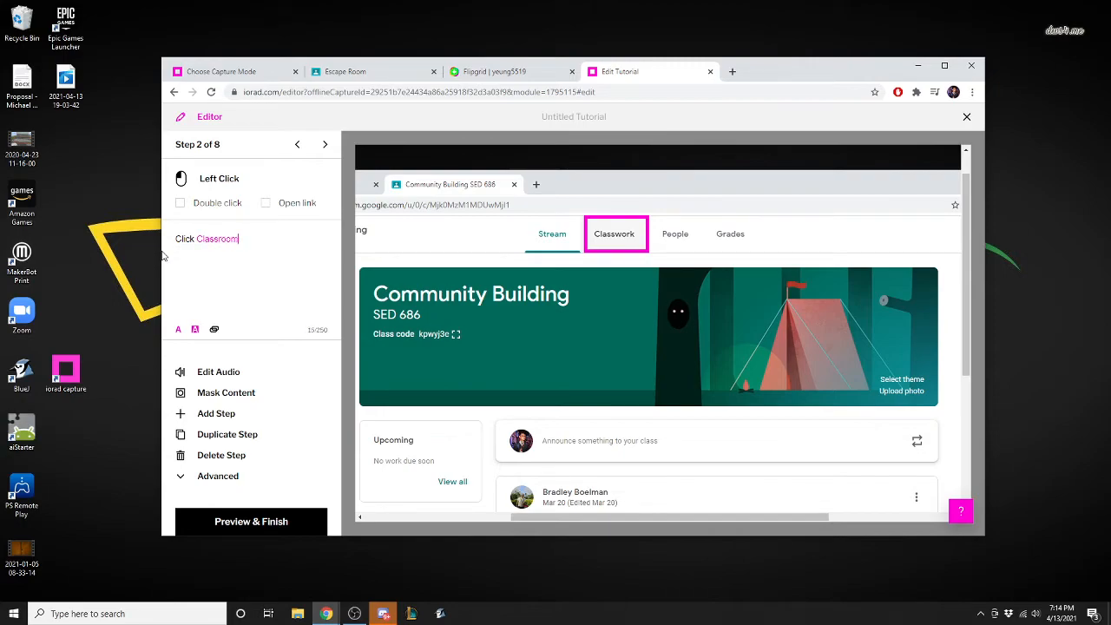
Replace the URL in step 3's instruction with "View Assignment".
left_click(324, 144)
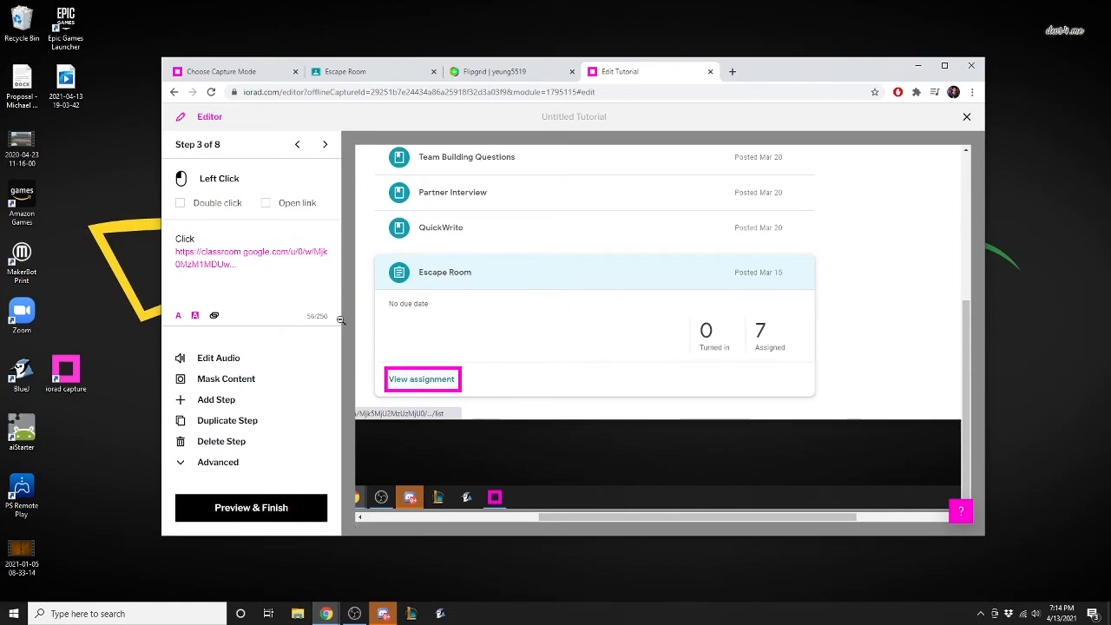
left_click_drag(239, 267, 158, 254)
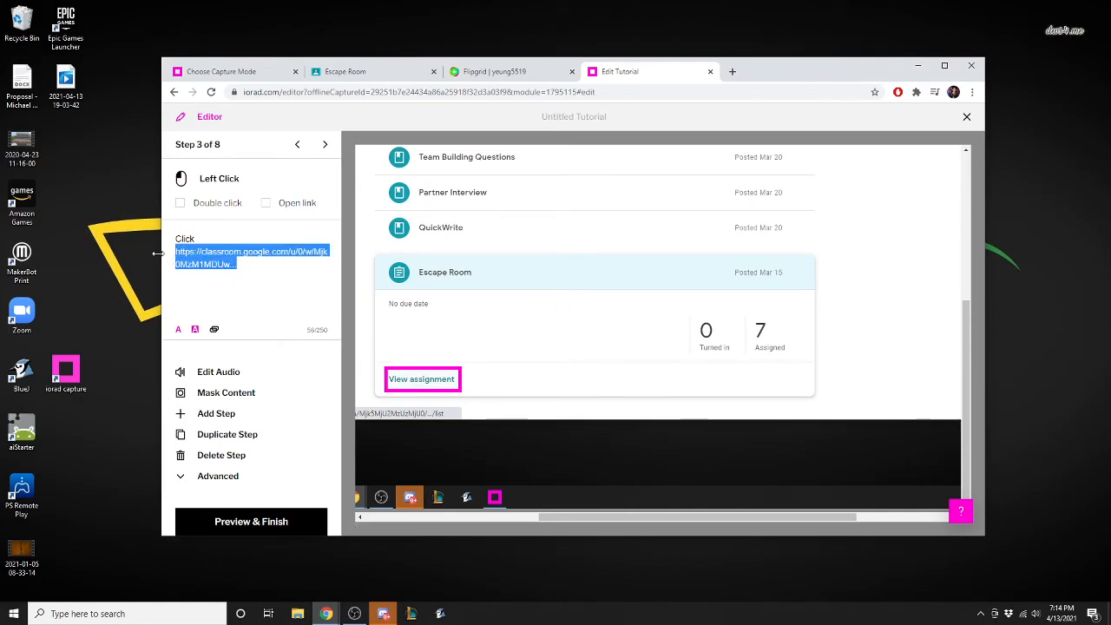
type("View Assignment")
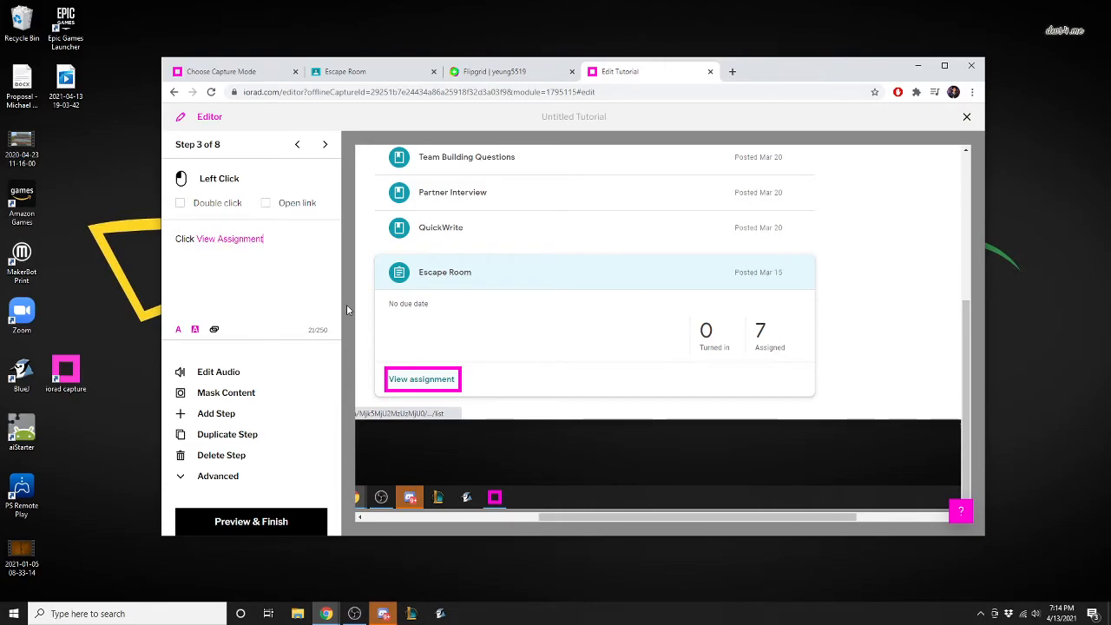
left_click(324, 144)
left_click(297, 144)
Preview the edited tutorial again with text-to-speech accepted and play it through to step 3.
left_click(260, 515)
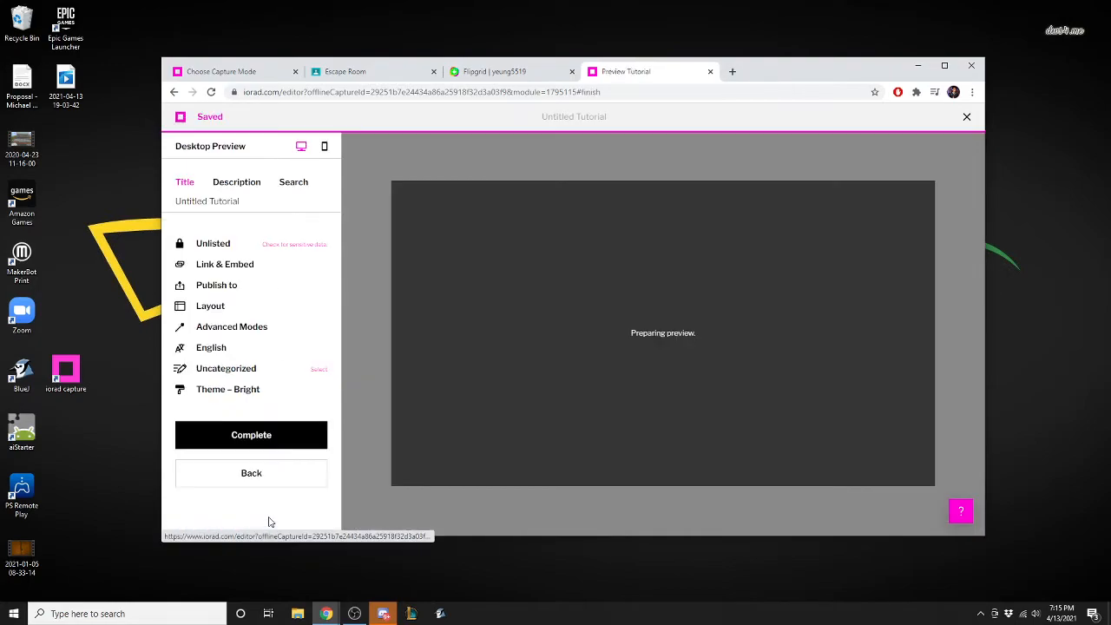
left_click(958, 161)
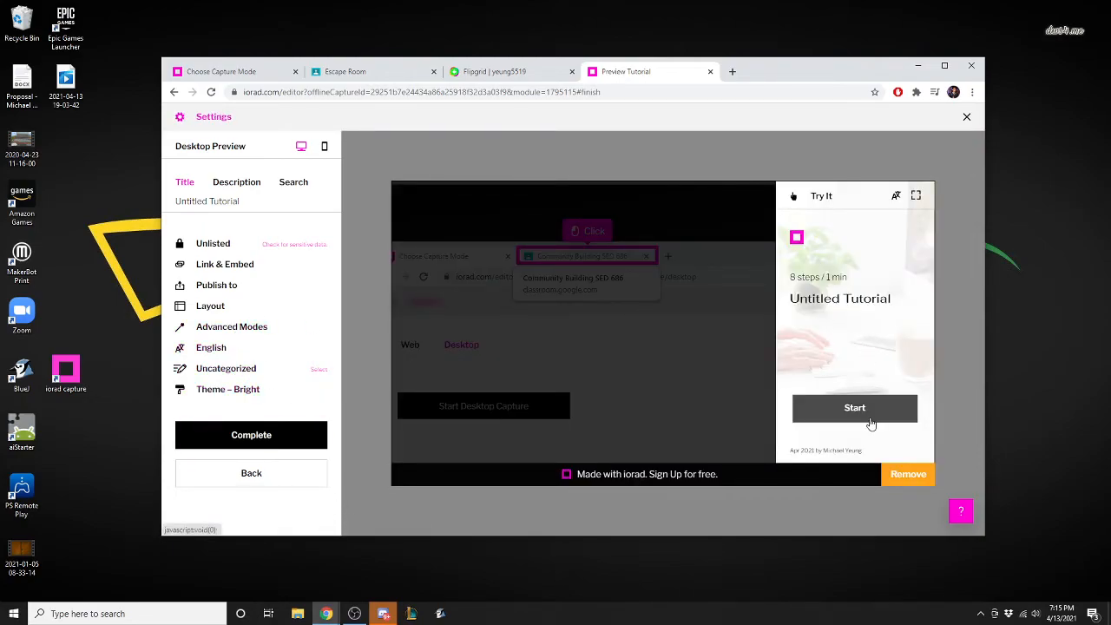
left_click(868, 421)
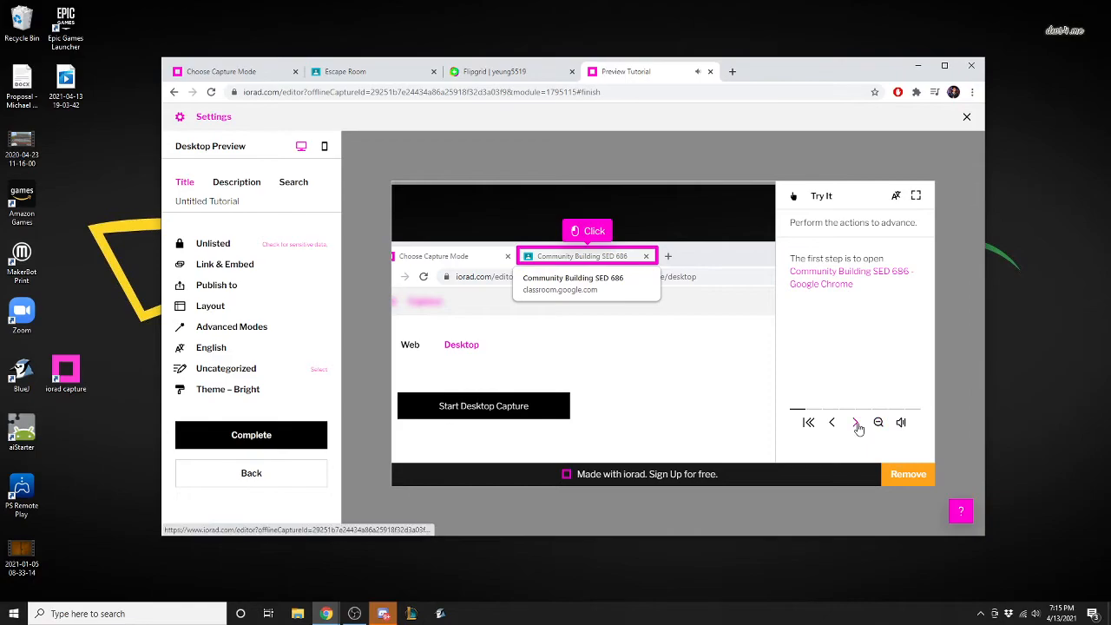
left_click(856, 425)
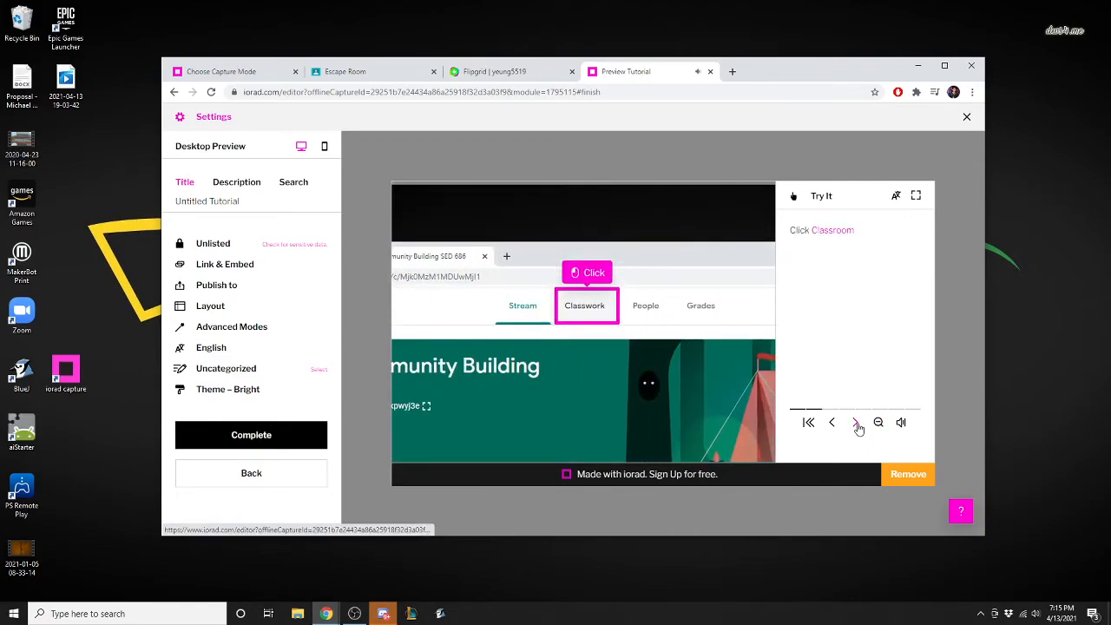
left_click(855, 424)
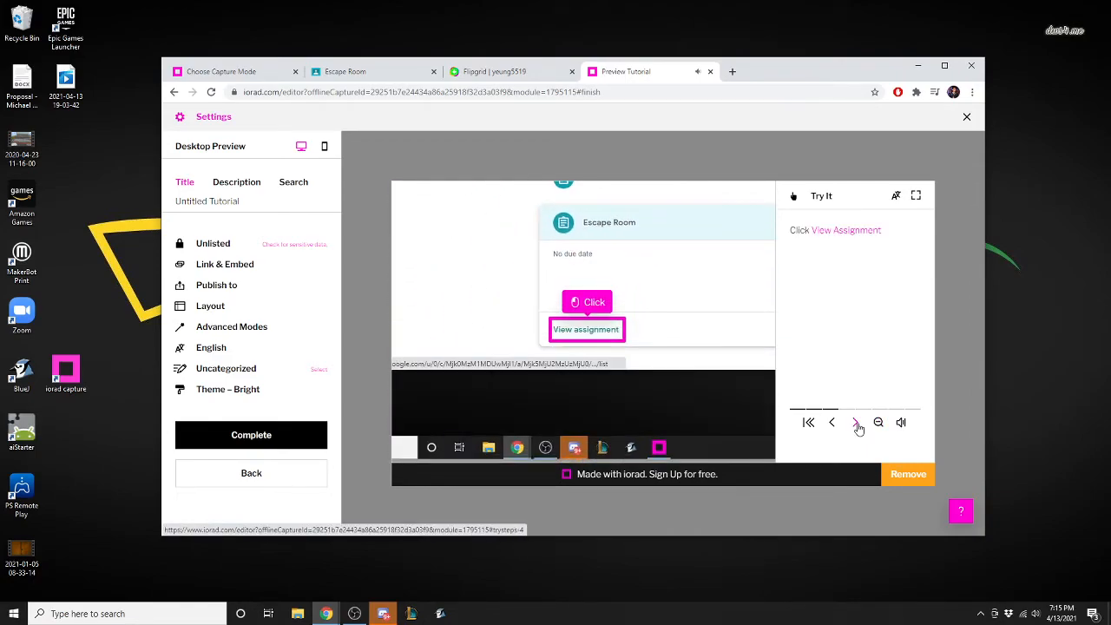
View the available tutorial languages, leave them without choosing one, and open the player layout settings.
left_click(217, 348)
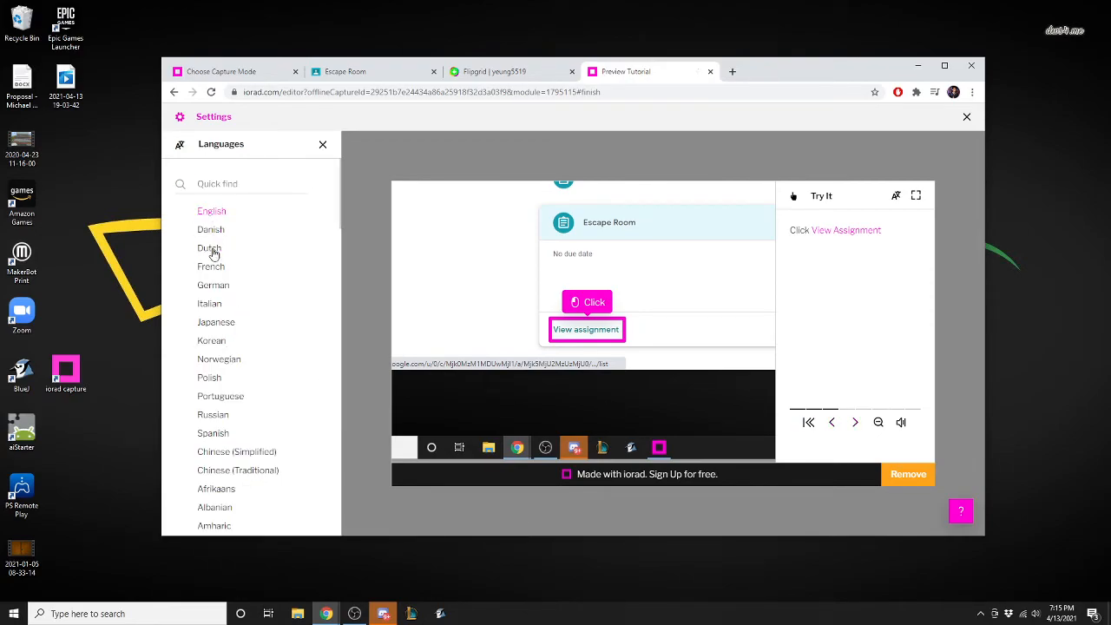
left_click(321, 145)
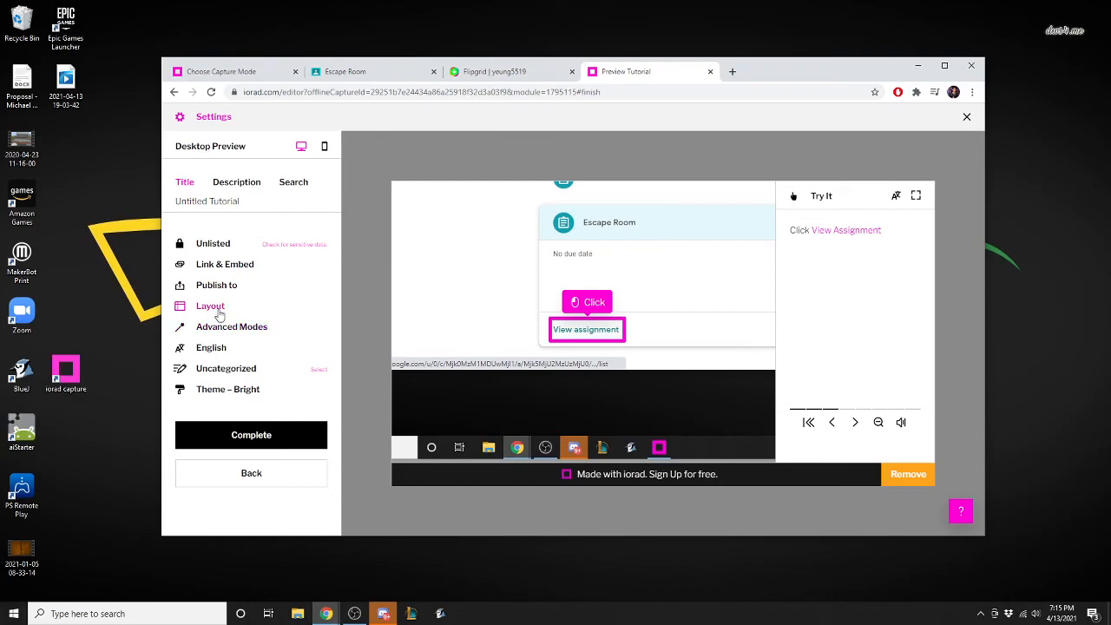
left_click(217, 309)
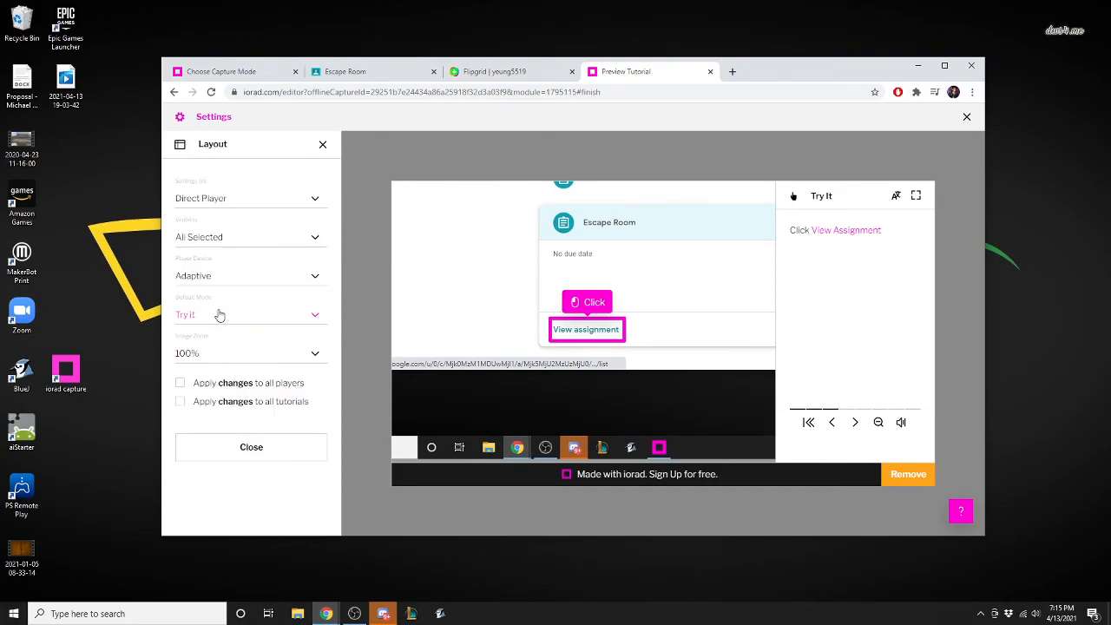
Preview the layout for the Widget Player and the Embedded Player, return to Direct Player, and close the layout settings.
left_click(315, 200)
left_click(228, 223)
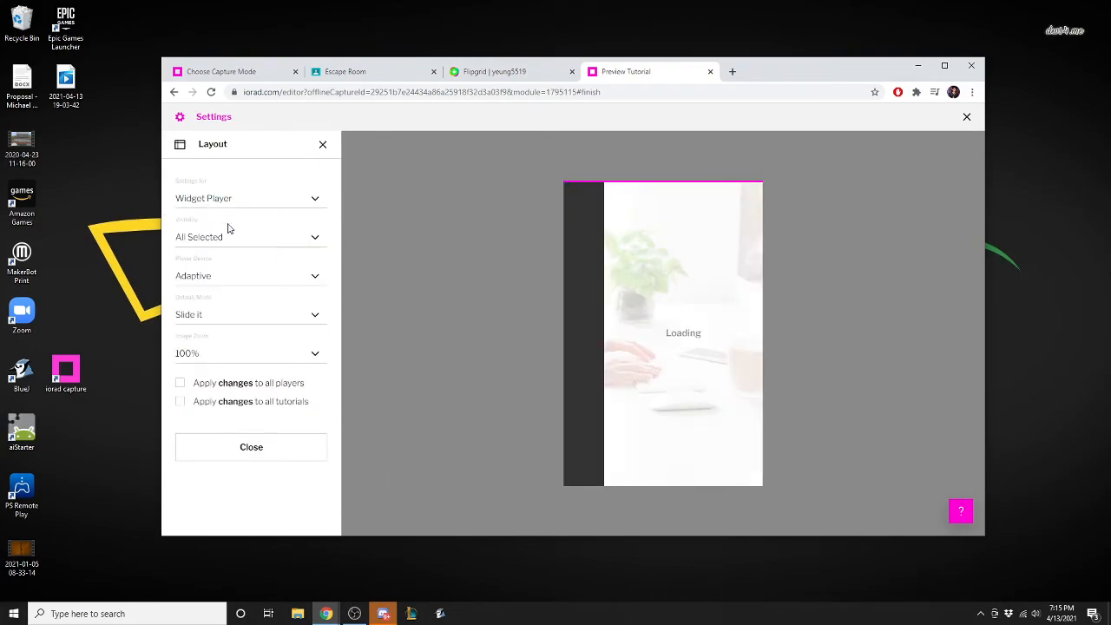
left_click(315, 200)
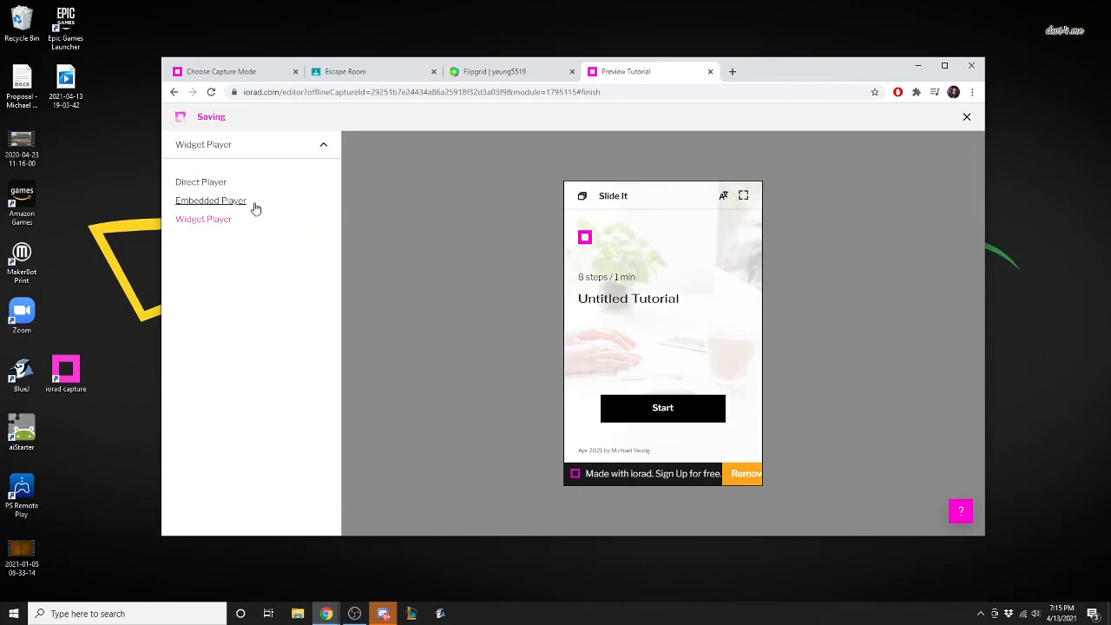
left_click(253, 207)
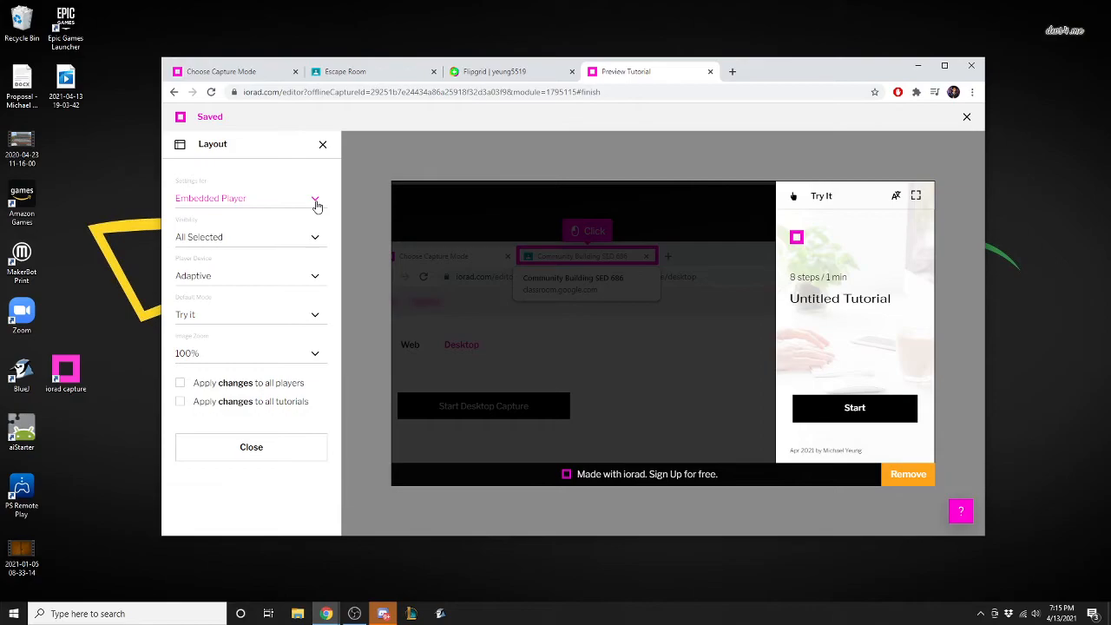
left_click(316, 205)
left_click(216, 181)
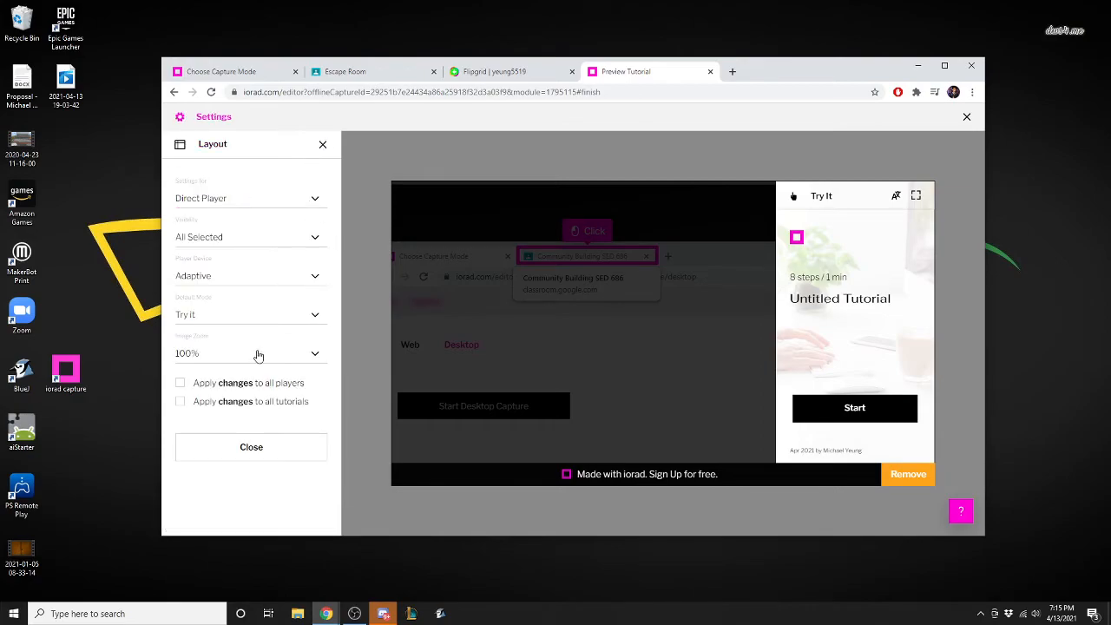
left_click(322, 144)
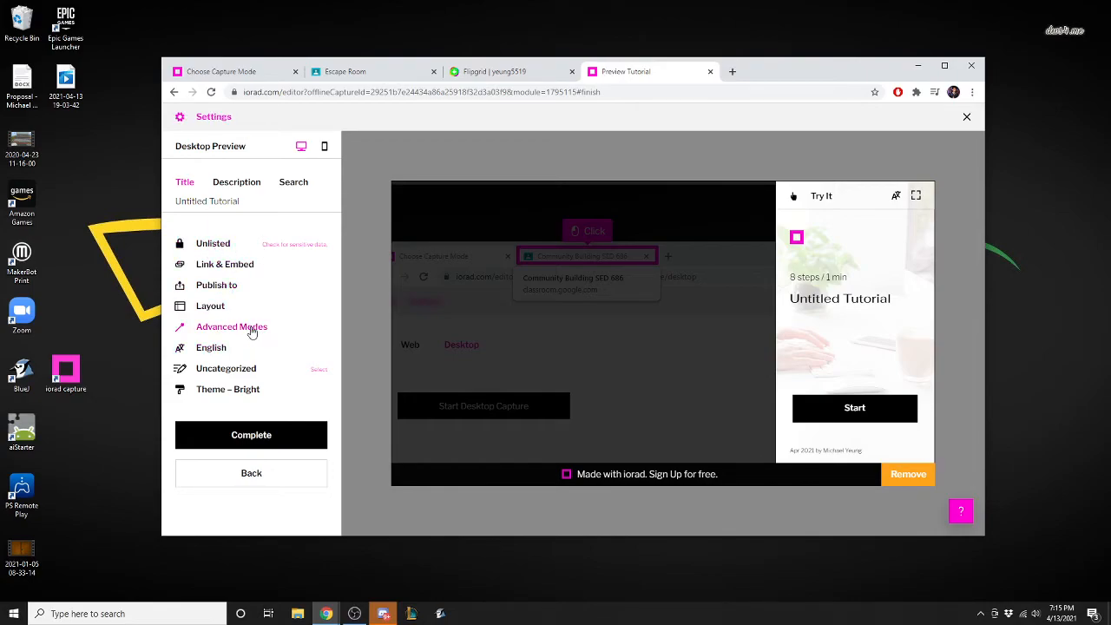
View the advanced modes without enabling Quiz, and complete the tutorial to return to the tutorials list.
left_click(260, 328)
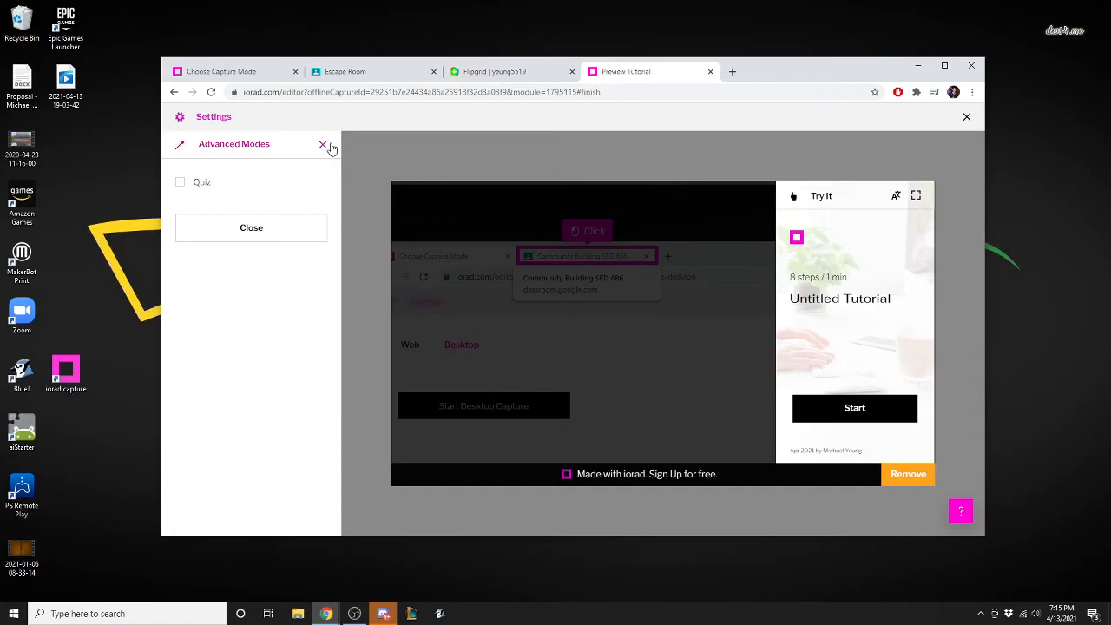
left_click(322, 144)
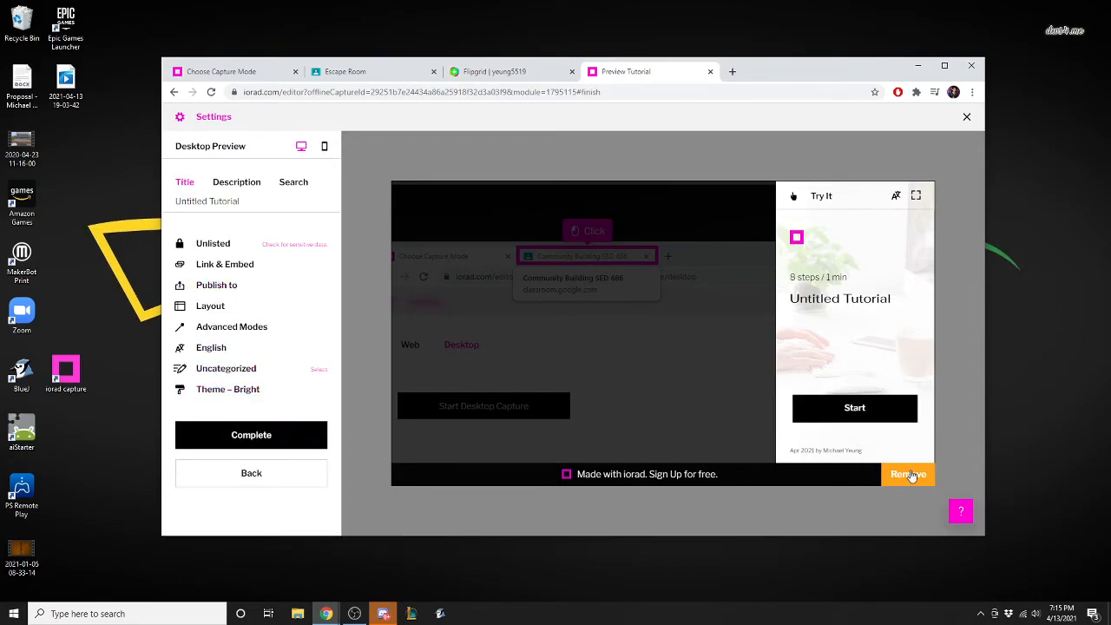
left_click(258, 438)
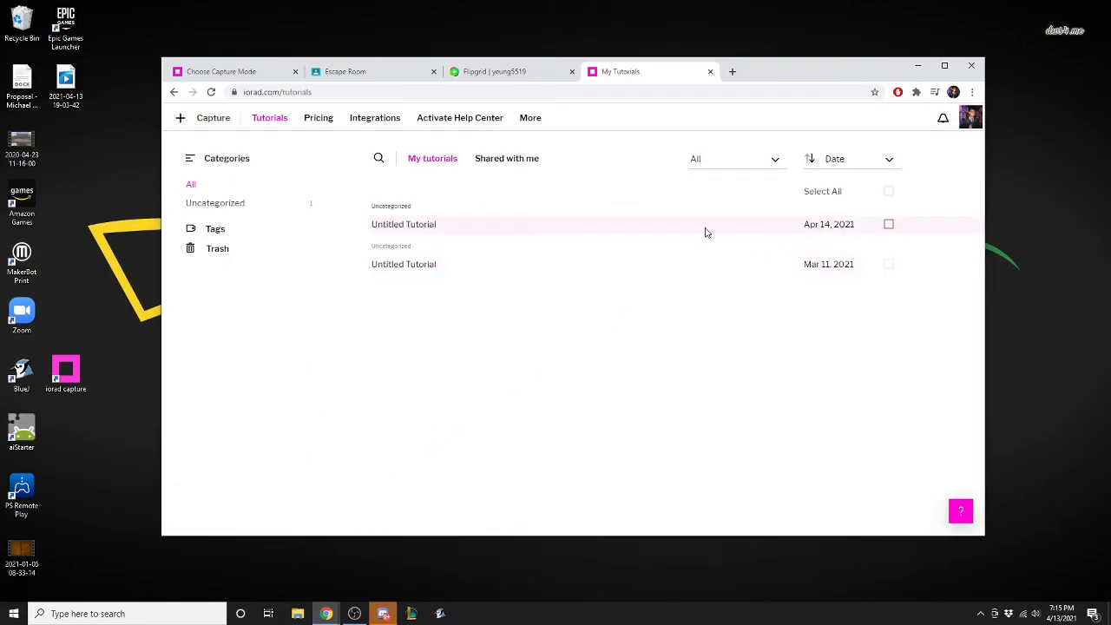
Reopen the Untitled Tutorial dated Apr 14, 2021 for editing and proceed to its preview and finishing settings.
left_click(457, 228)
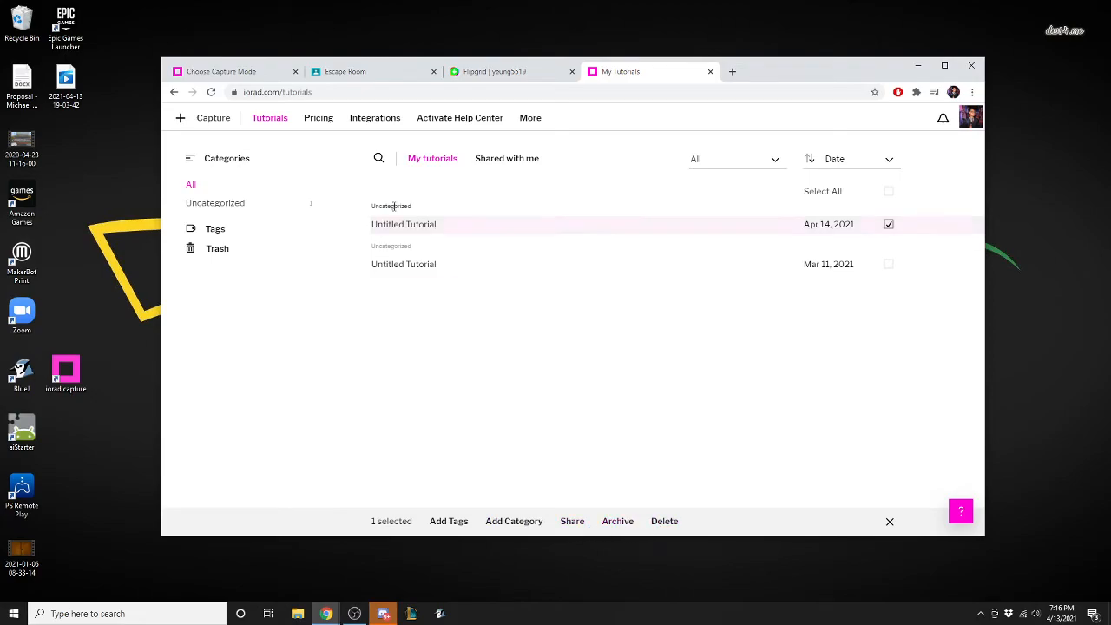
right_click(444, 229)
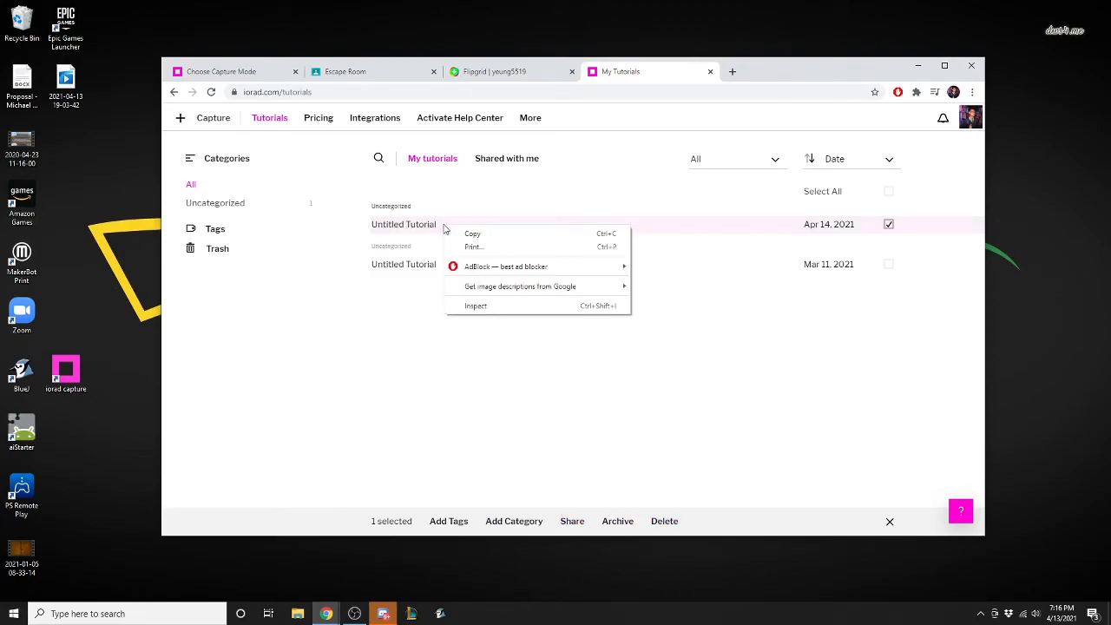
left_click(618, 178)
left_click(403, 226)
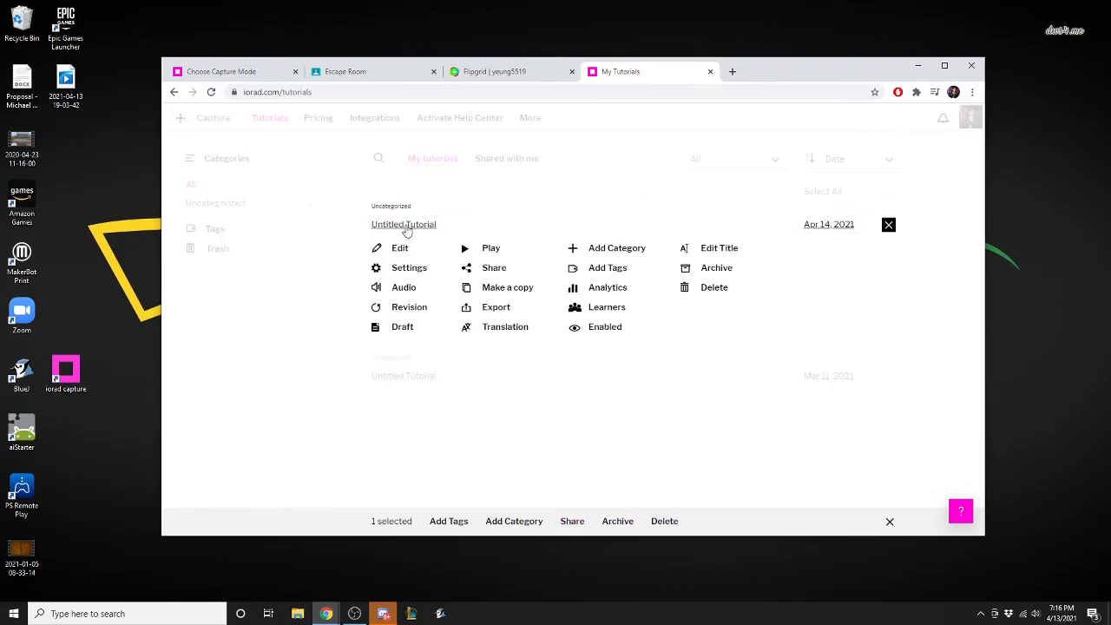
left_click(398, 252)
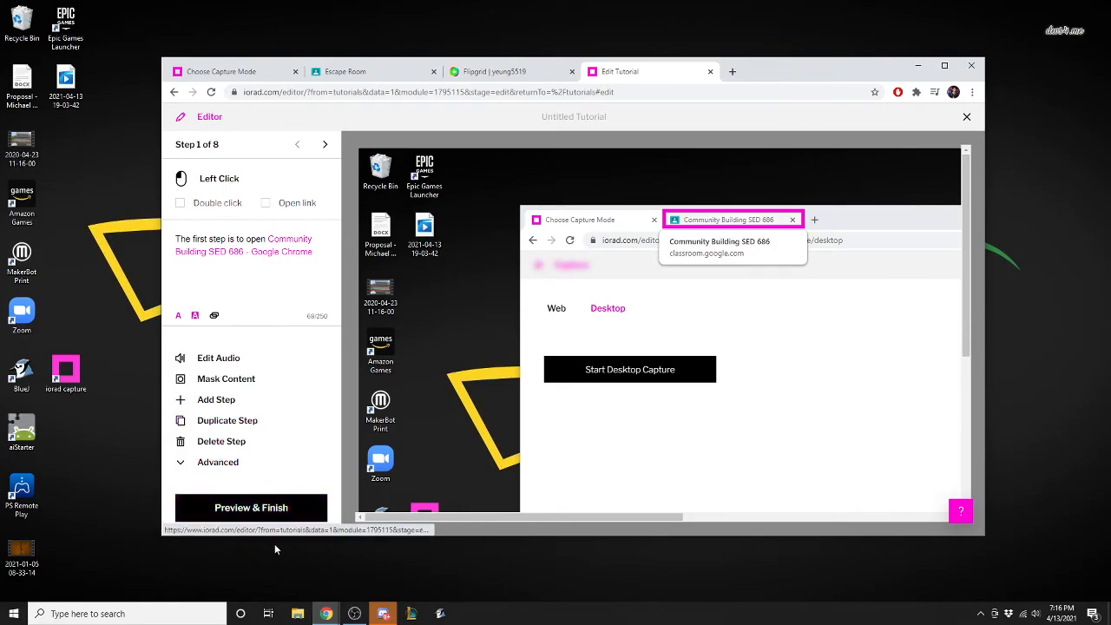
left_click(260, 508)
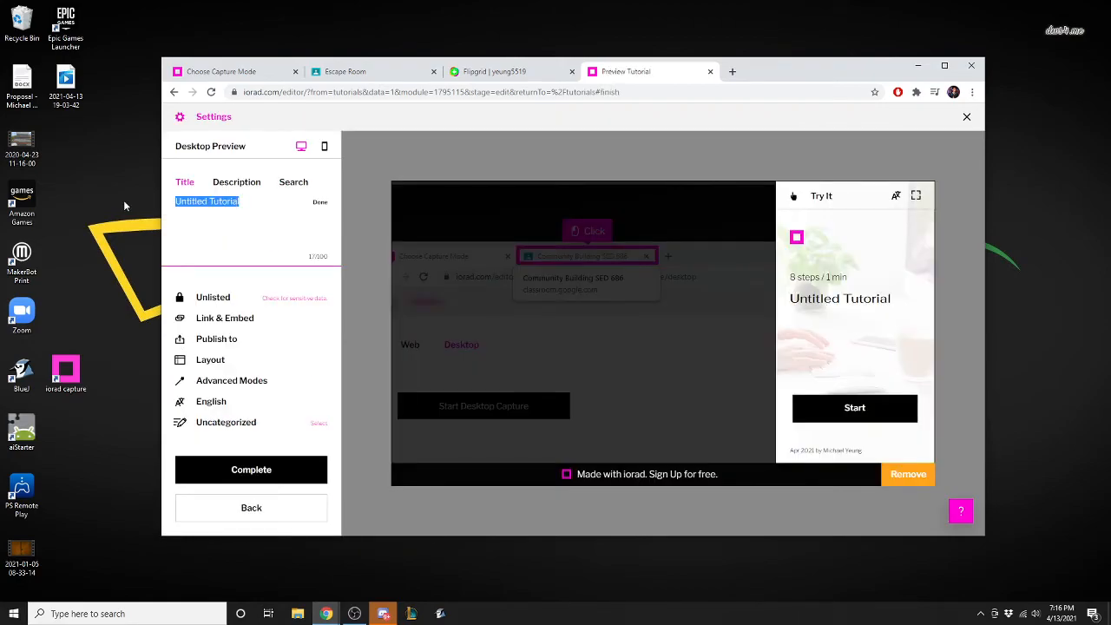
Change the tutorial's title to "Classroom Tutorial" and complete it.
type("Classroom Tutorial")
left_click(276, 484)
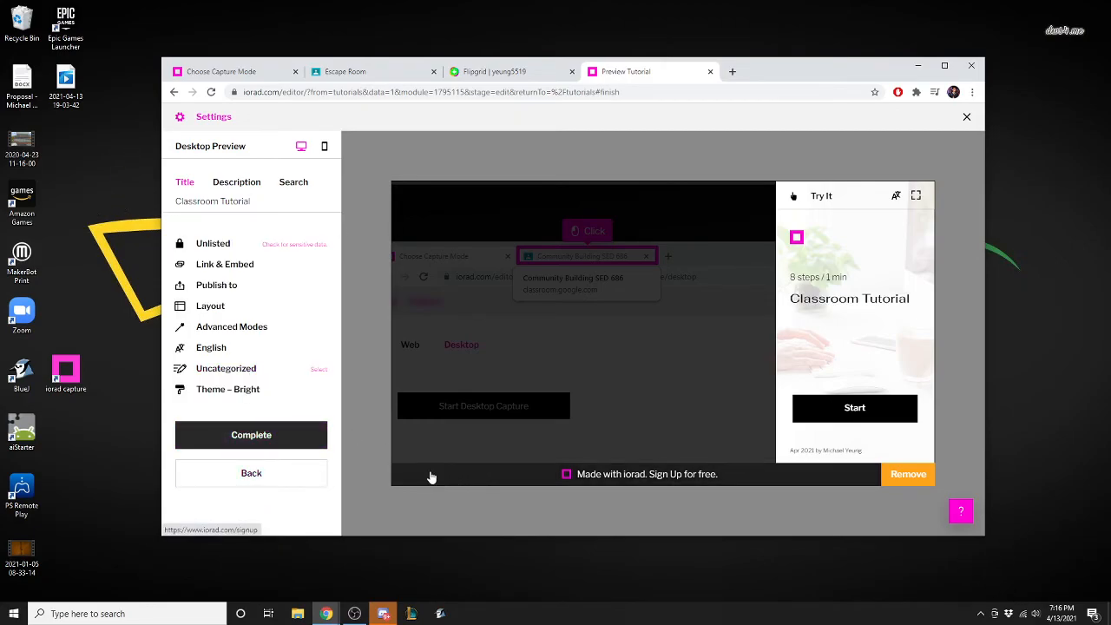
left_click(278, 439)
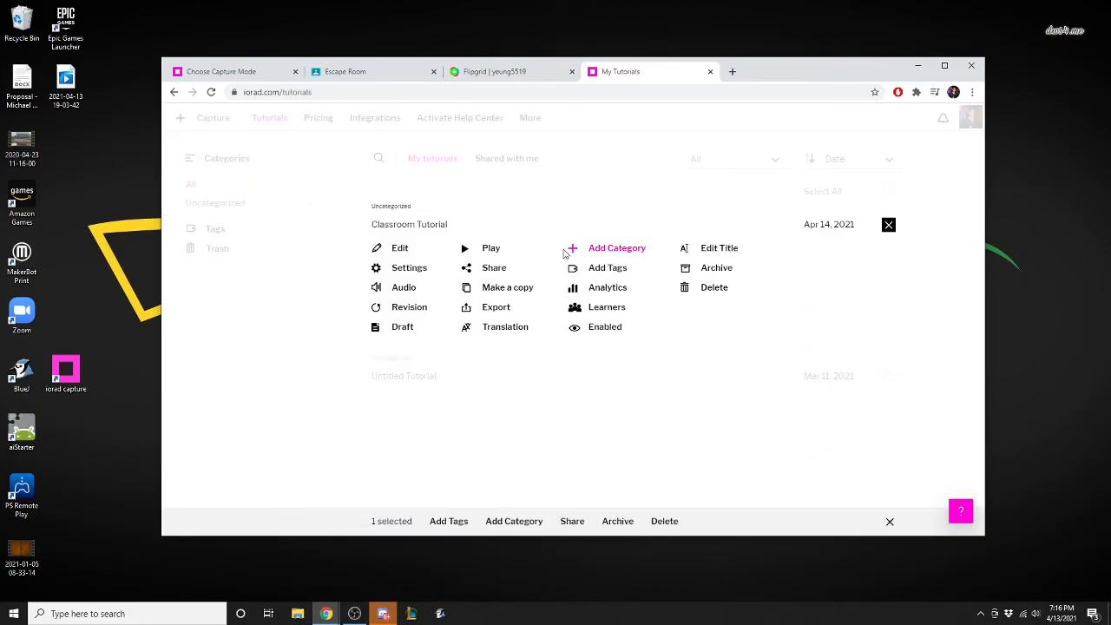
Play Classroom Tutorial from the tutorials list, advance through to step 5, and close the player.
left_click(488, 250)
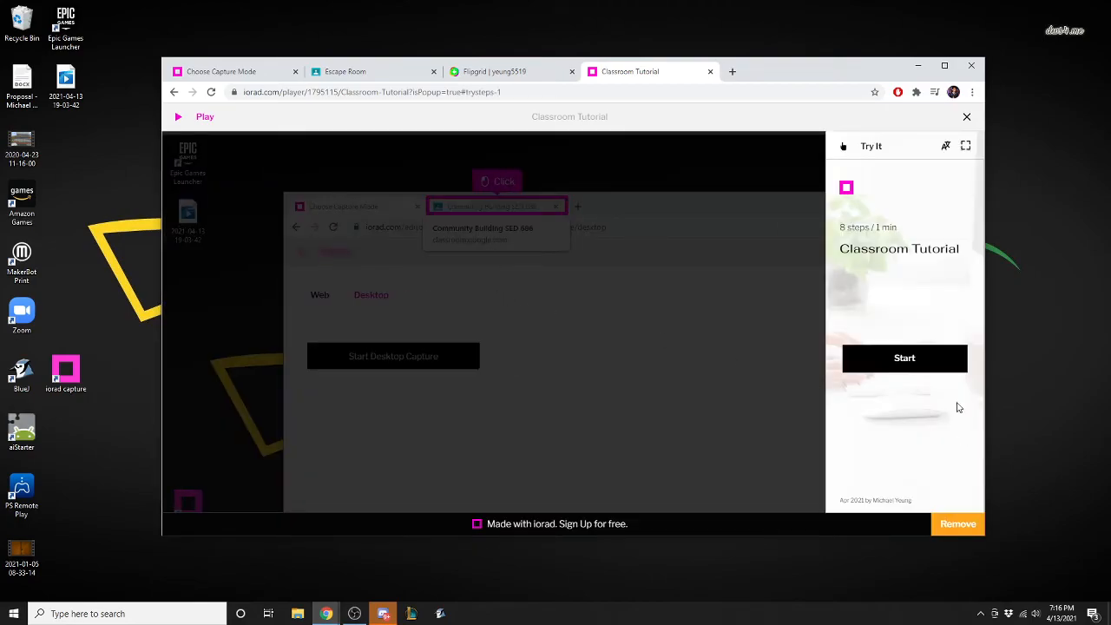
left_click(941, 361)
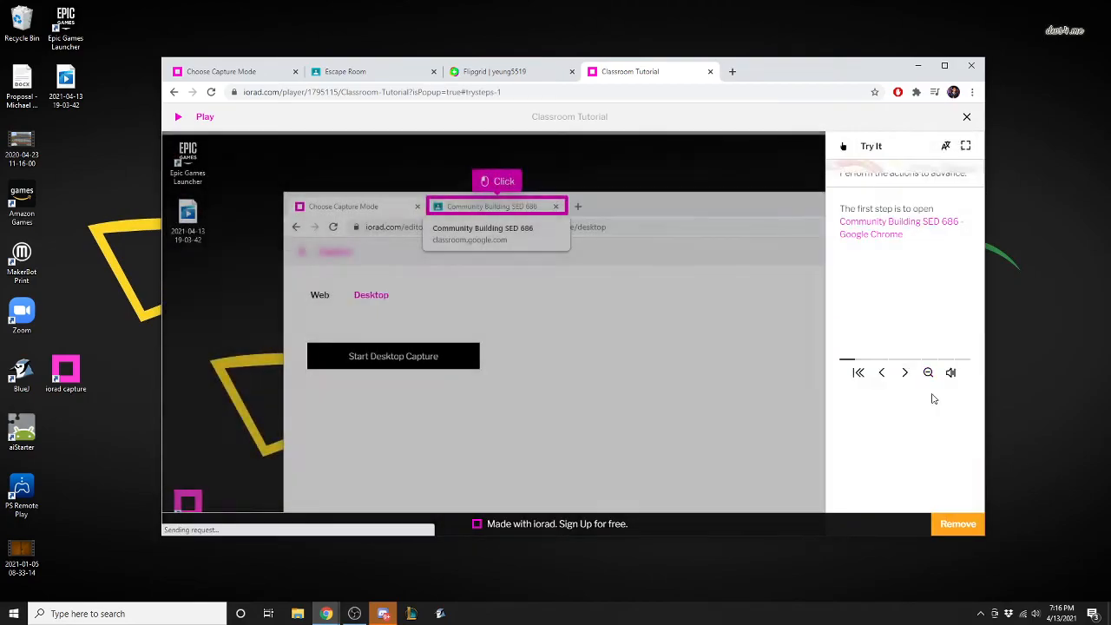
left_click(906, 374)
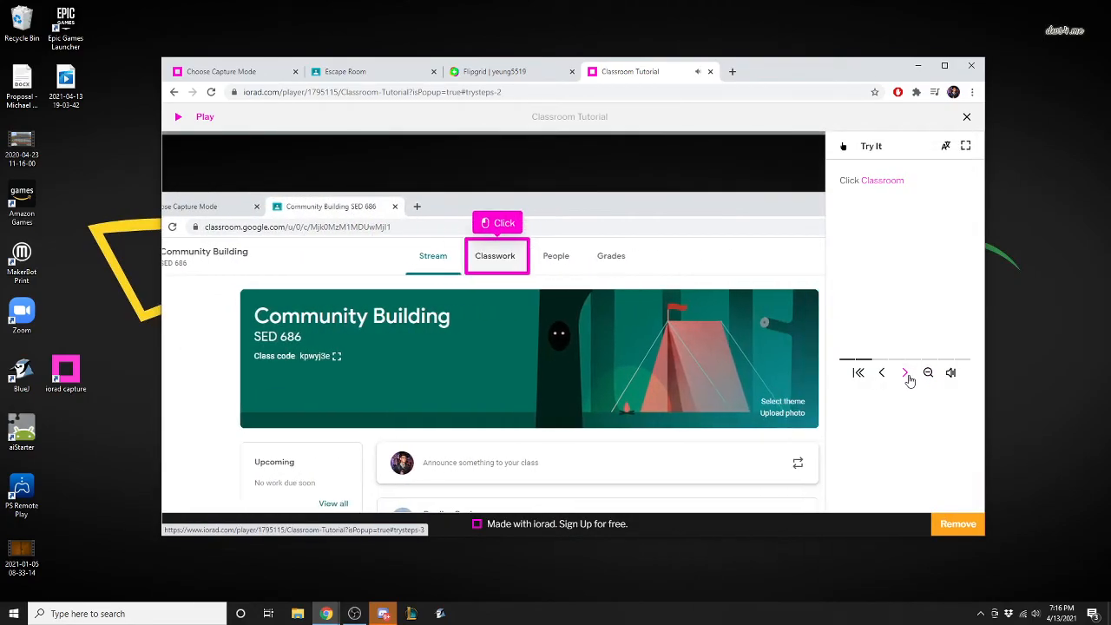
left_click(904, 375)
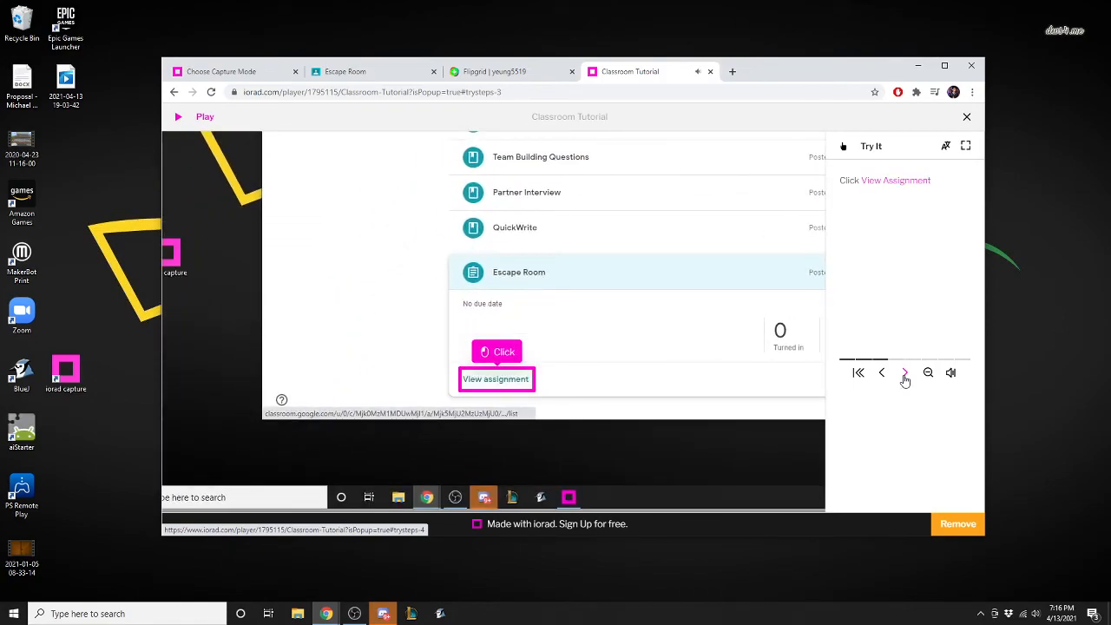
left_click(905, 375)
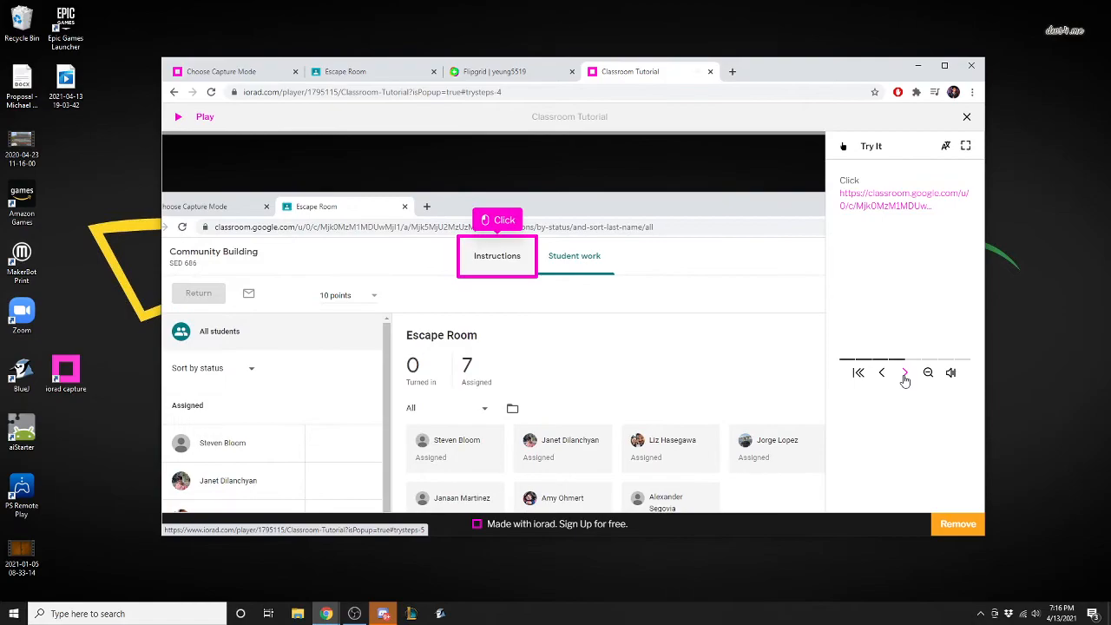
left_click(905, 375)
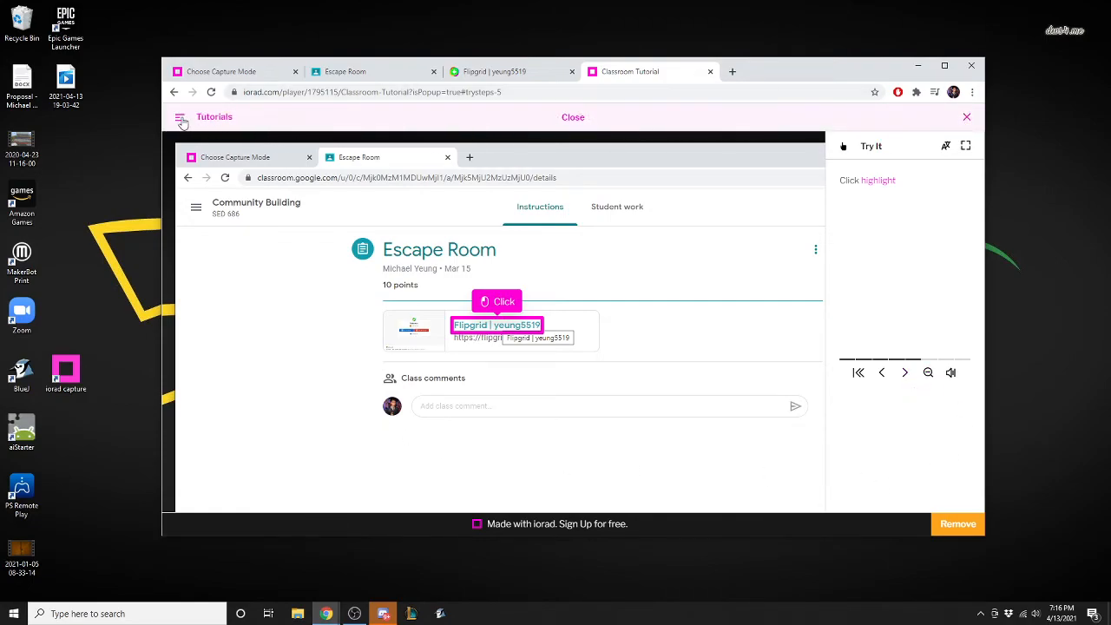
left_click(968, 119)
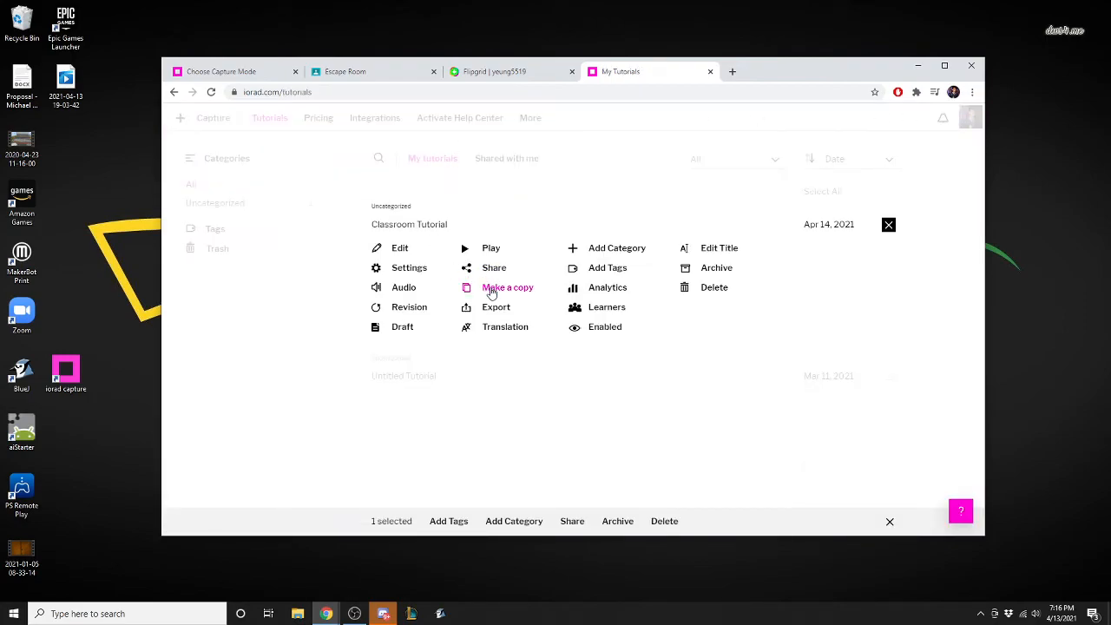
Open Classroom Tutorial's sharing options, open its direct link in a new tab, copy that link, and return to the tutorials list.
left_click(492, 268)
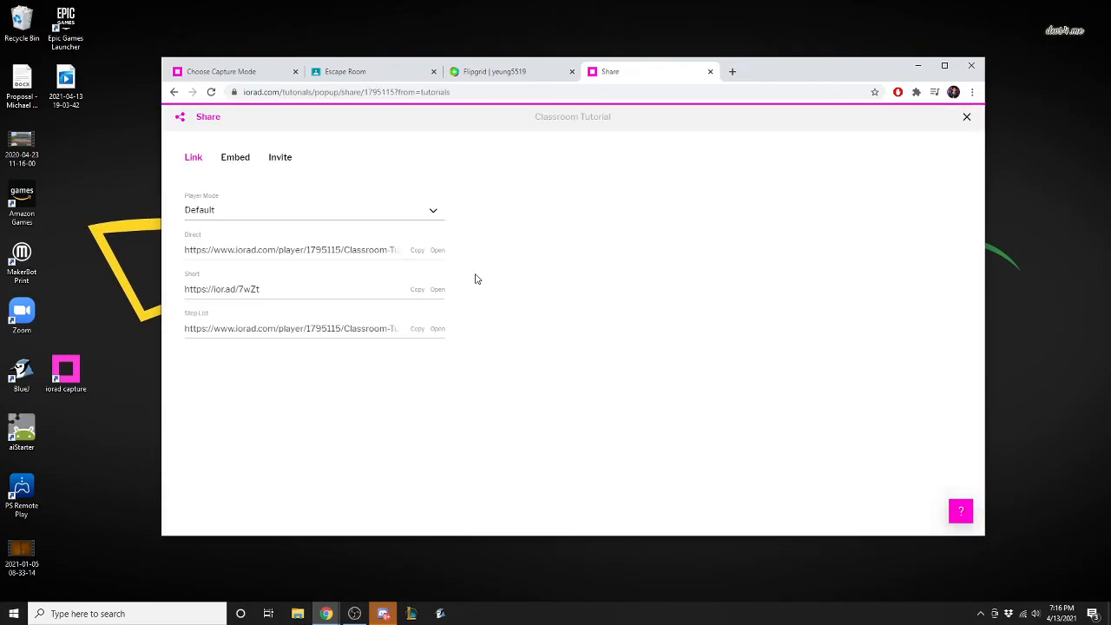
left_click(340, 249)
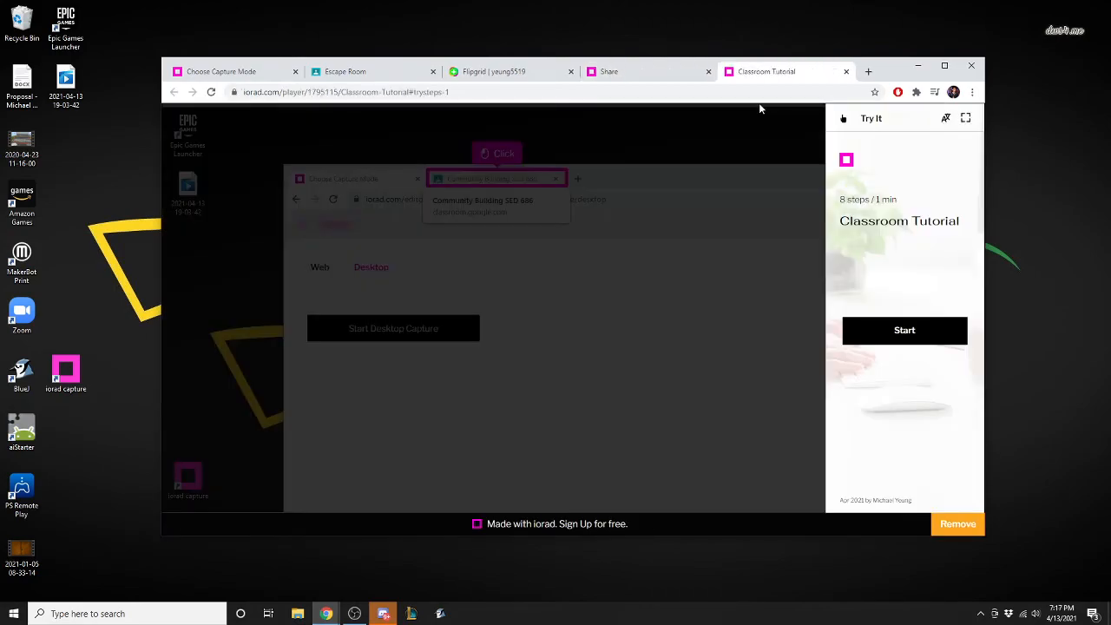
left_click(614, 72)
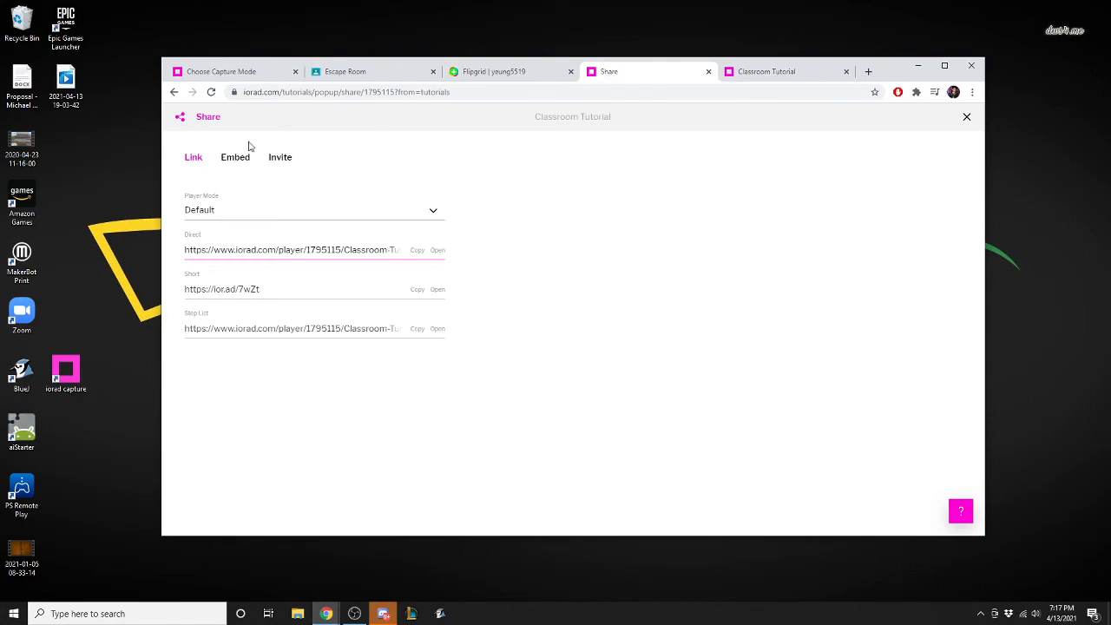
left_click(417, 250)
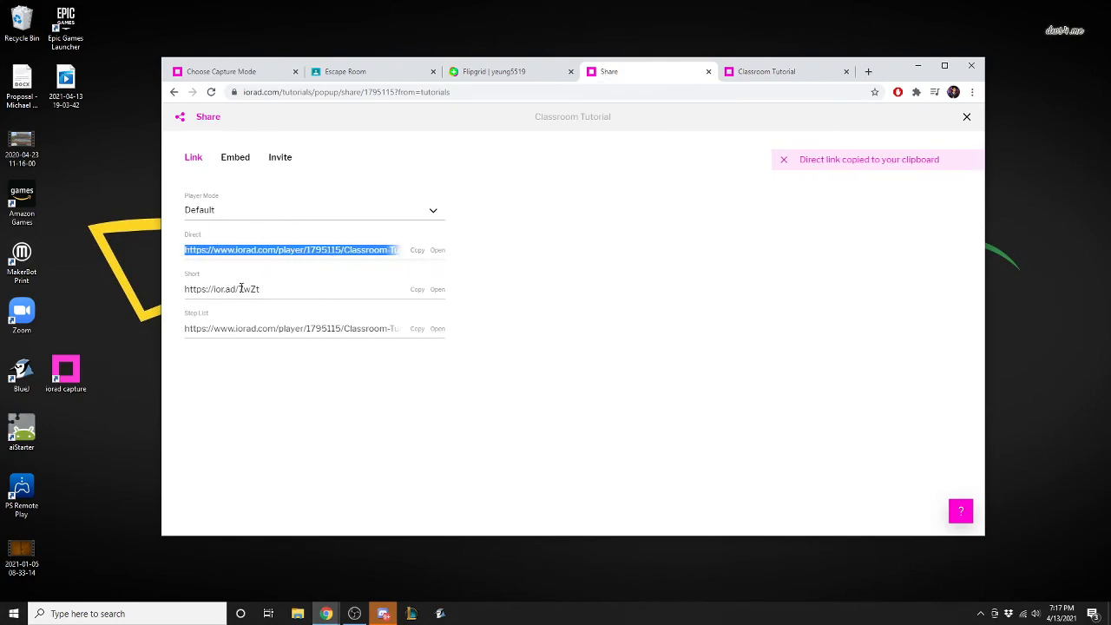
left_click(966, 116)
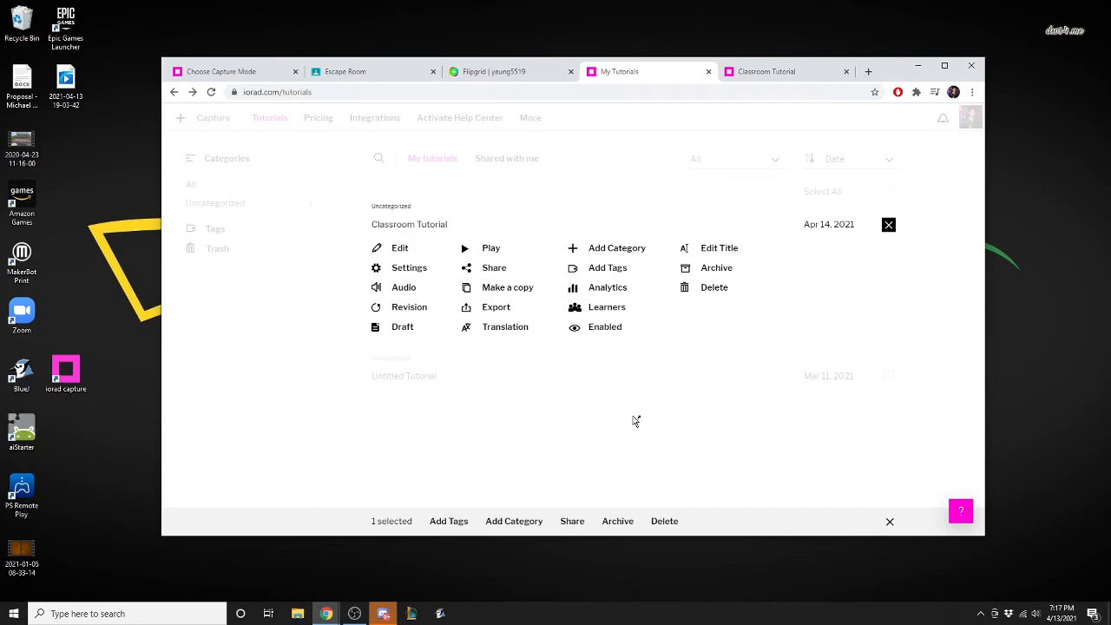
left_click(888, 224)
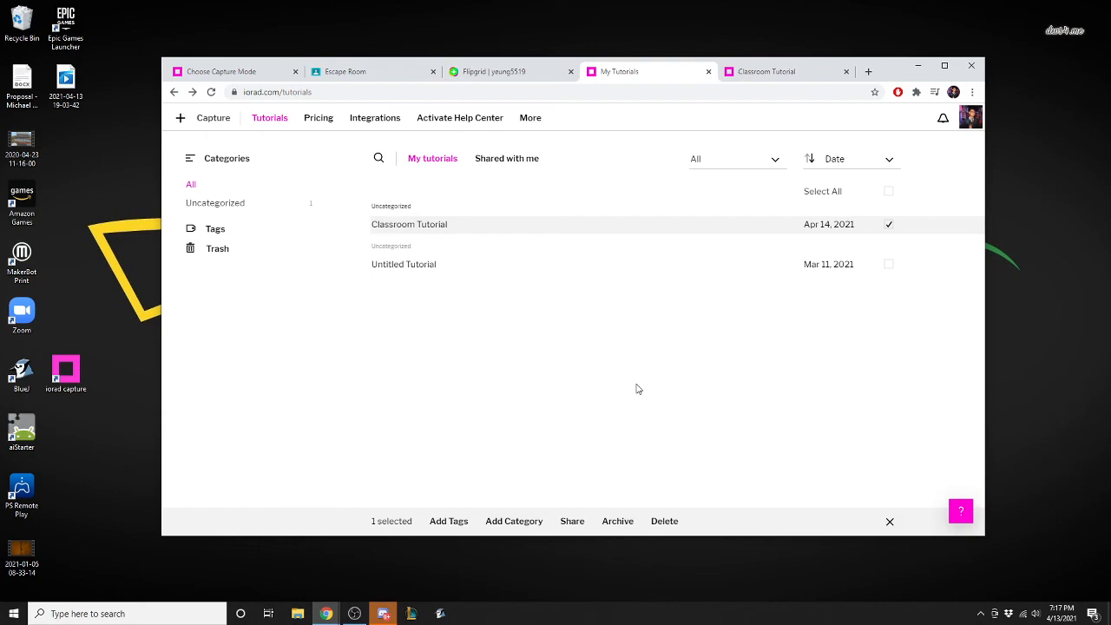
Open the pricing page and examine the Work plans and their feature comparison.
left_click(320, 122)
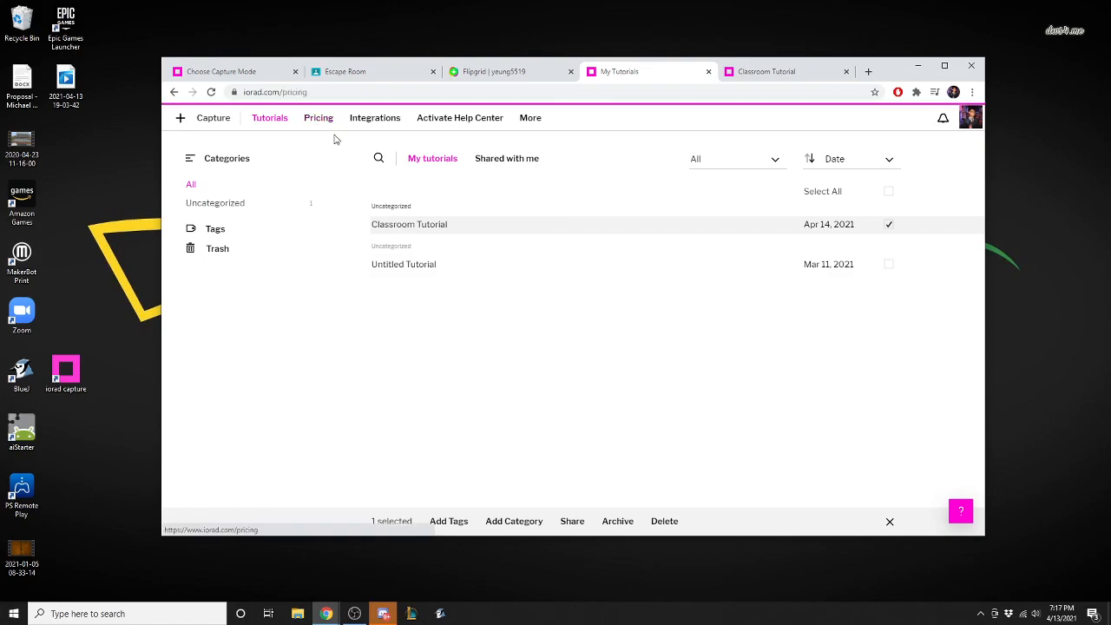
scroll(436, 369, "down", 5)
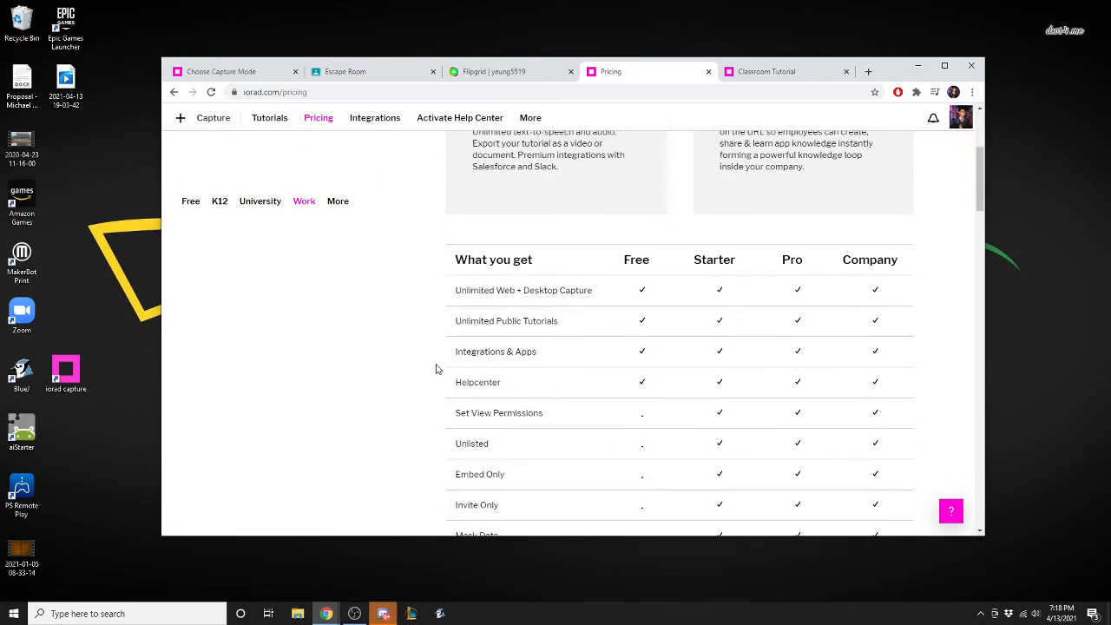
scroll(431, 350, "down", 3)
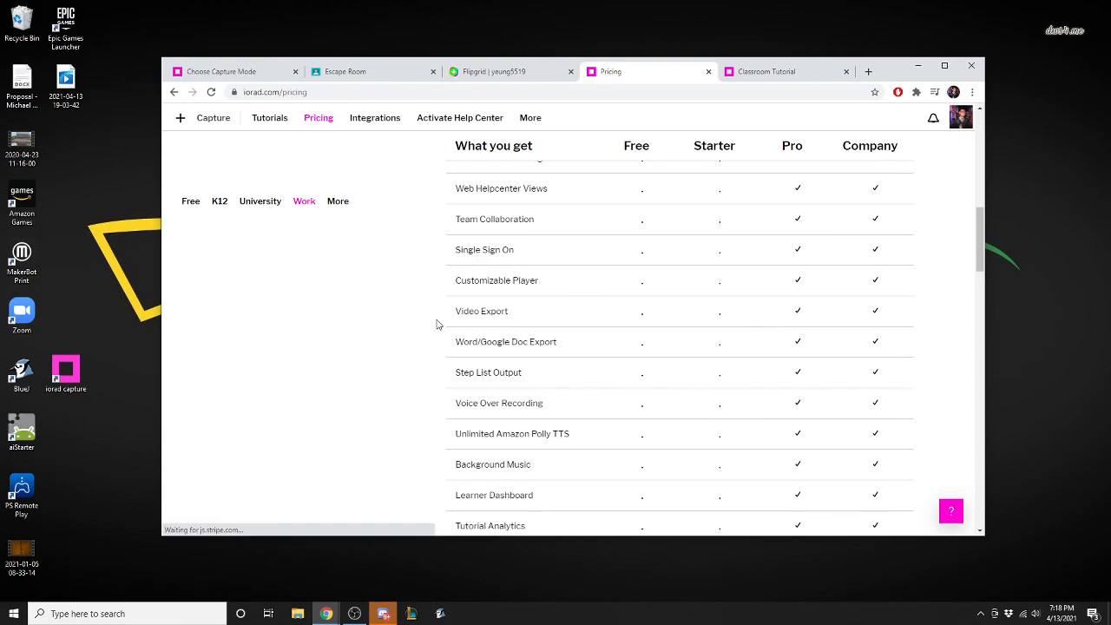
scroll(441, 402, "down", 2)
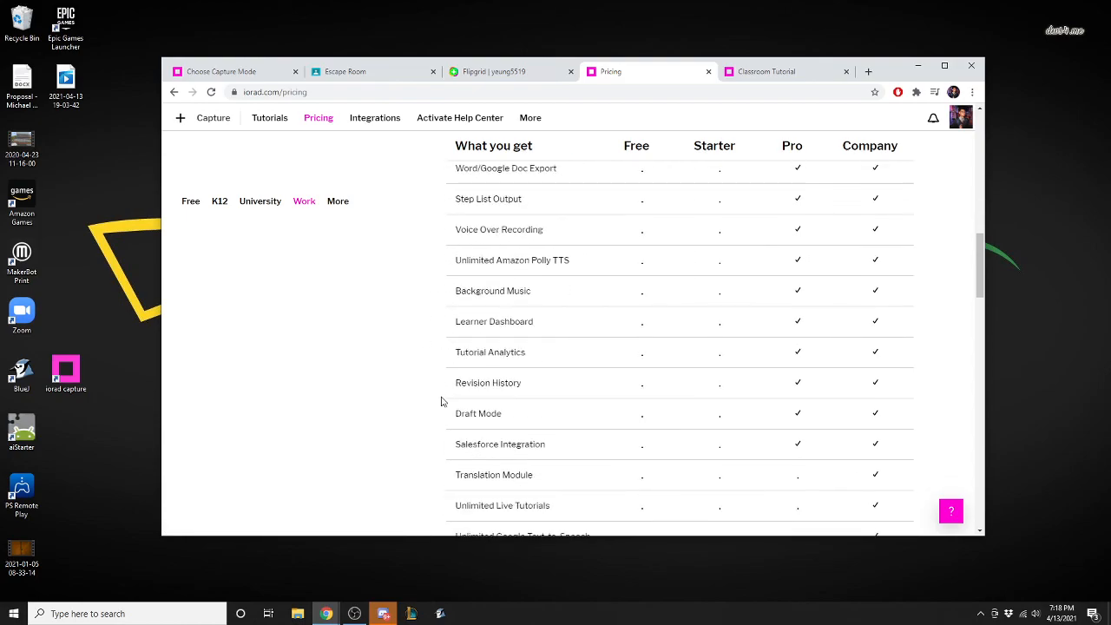
scroll(449, 424, "up", 10)
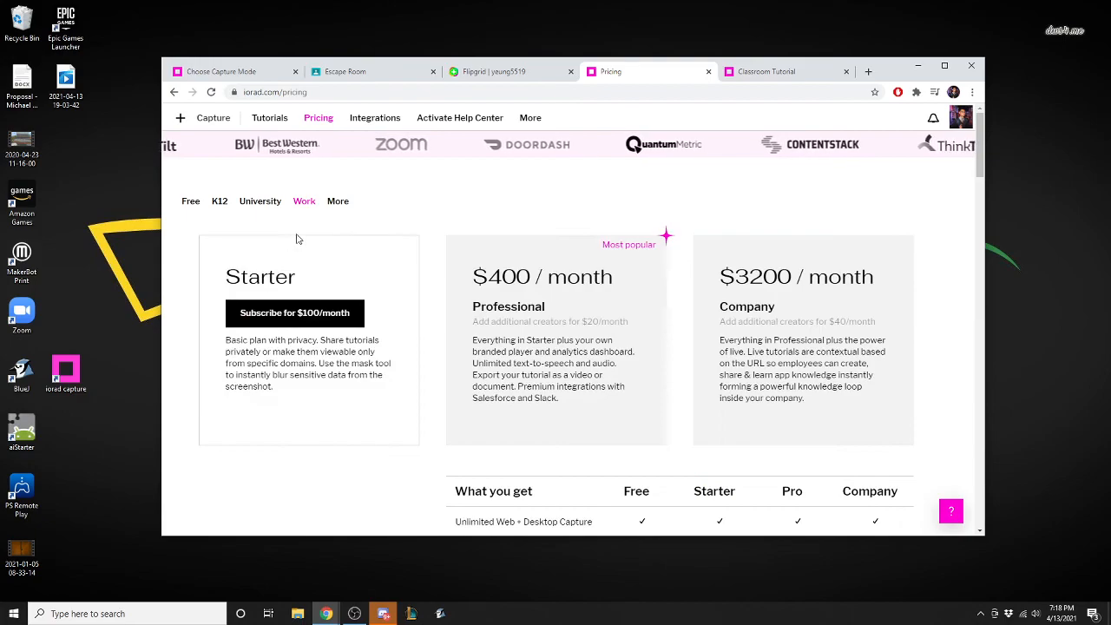
Show the K12 pricing and look over the plan's features for schools and individual teachers.
left_click(220, 201)
scroll(437, 399, "down", 5)
scroll(434, 399, "up", 5)
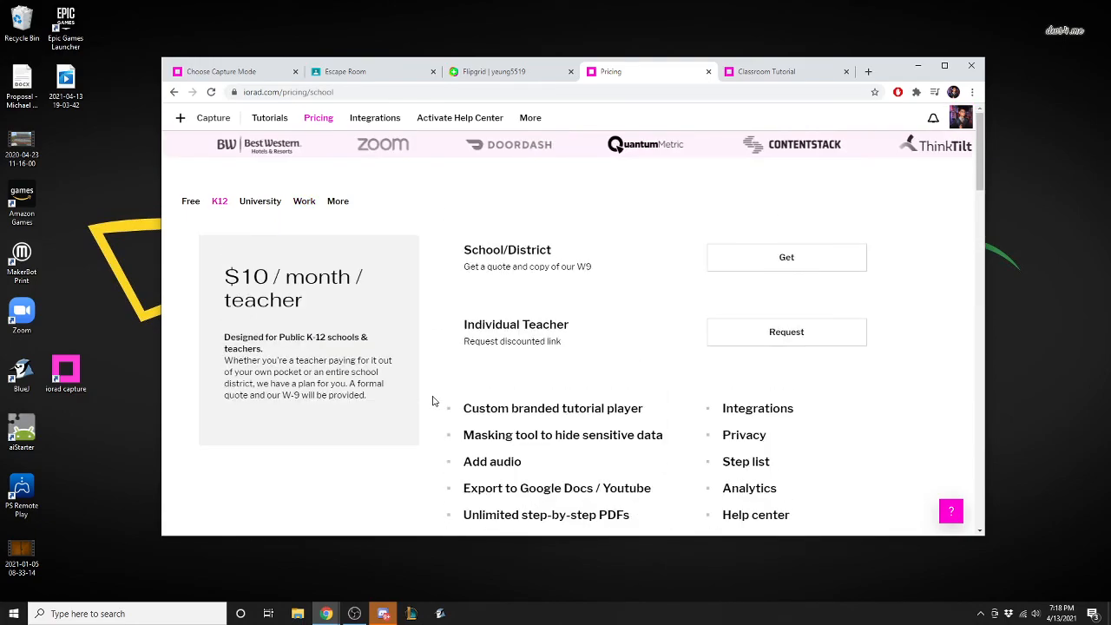